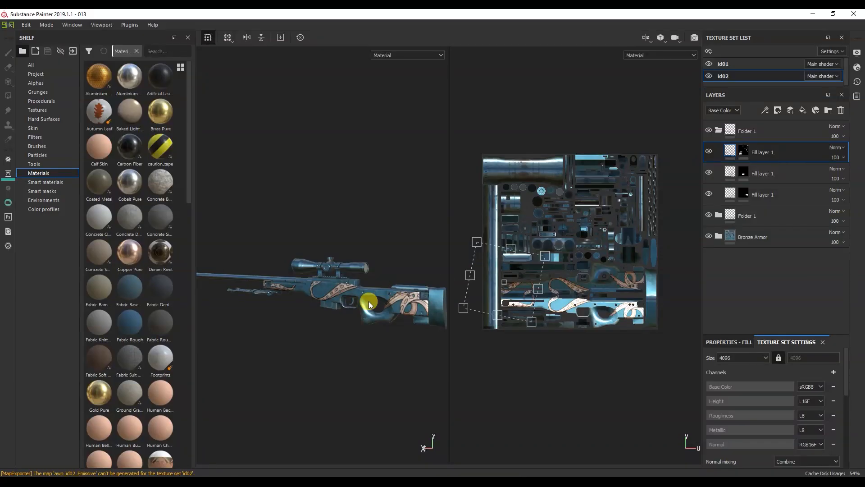
Start a texture export with the 017/tex folder as the output location.
middle_click_drag(369, 301, 358, 283)
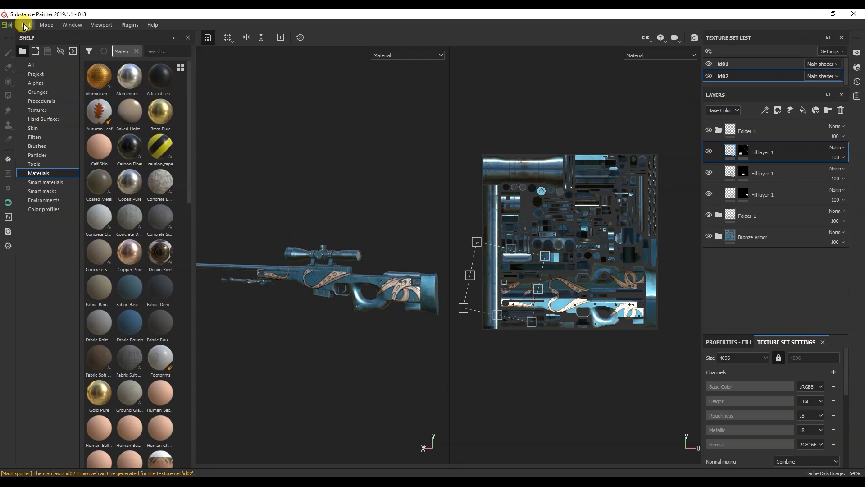
left_click(9, 24)
left_click(45, 184)
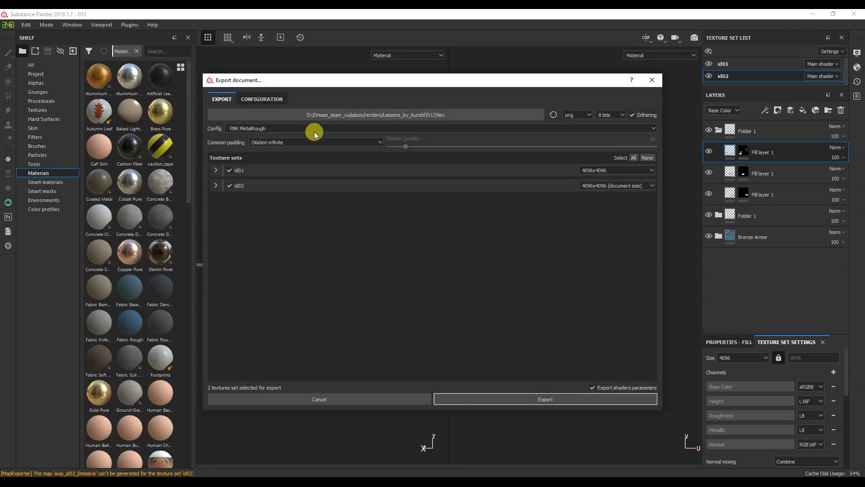
left_click(315, 110)
left_click(558, 313)
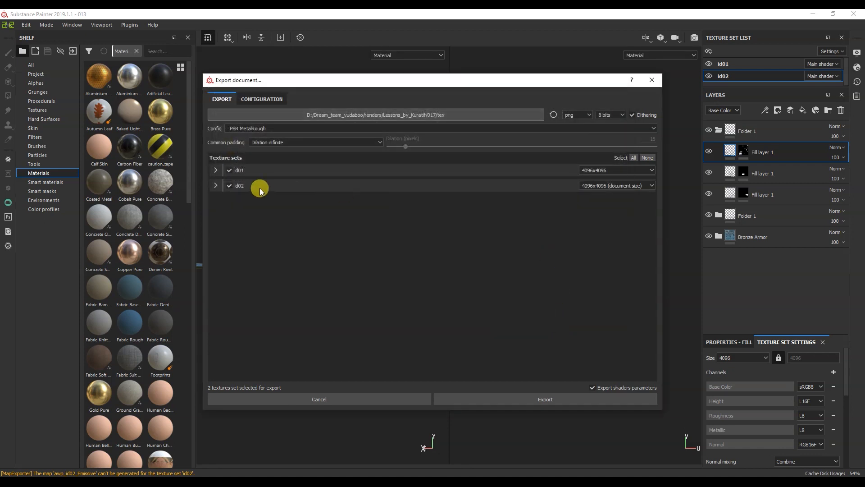
left_click_drag(563, 84, 550, 108)
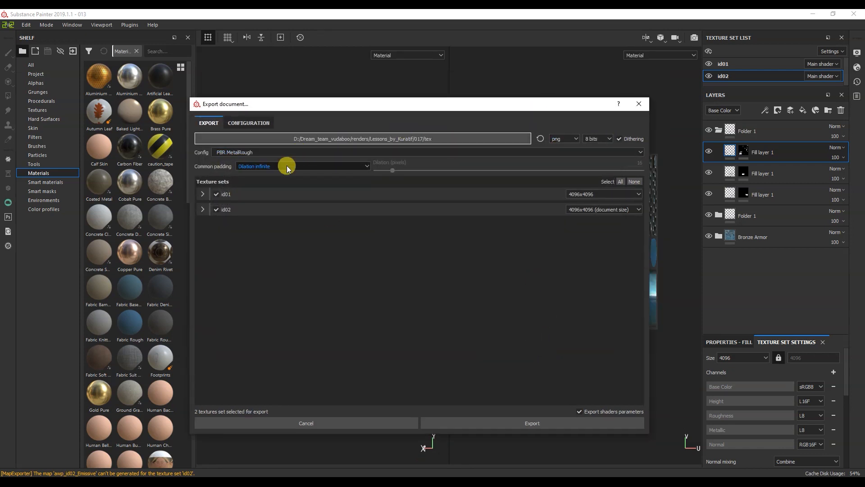
Exclude texture set id01 from the export, check the maps listed for id02, and set the bit depth to 16 bits.
left_click(217, 194)
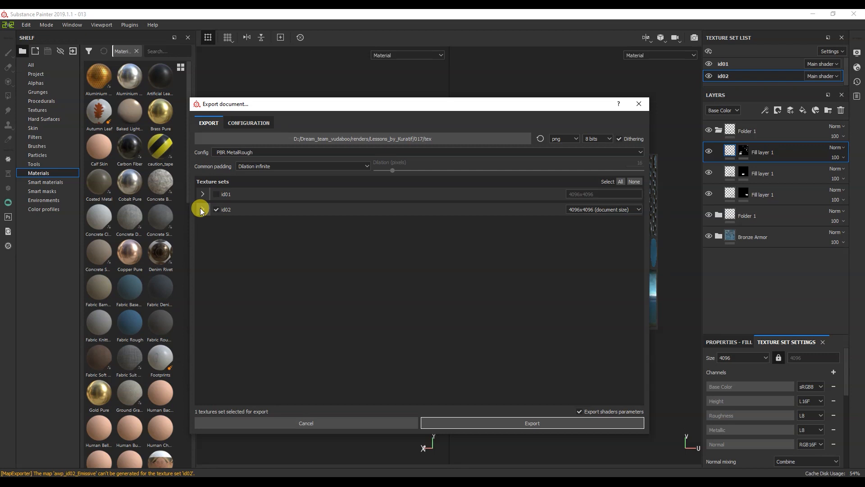
left_click(201, 210)
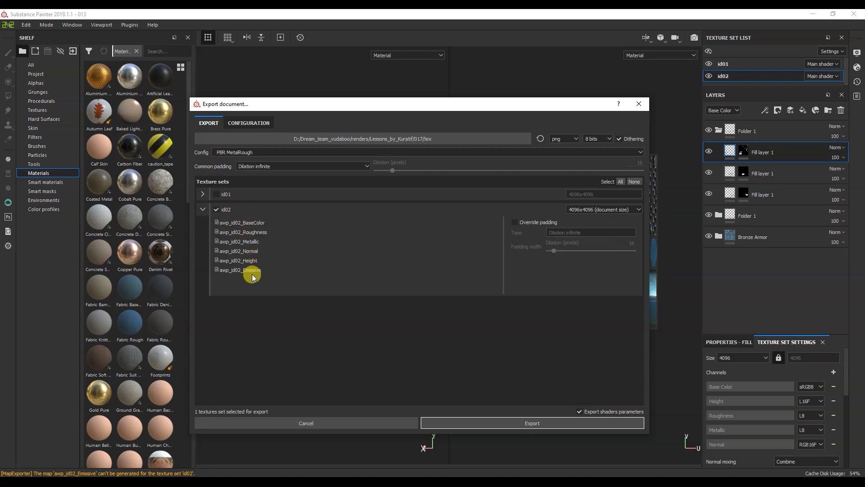
left_click(203, 210)
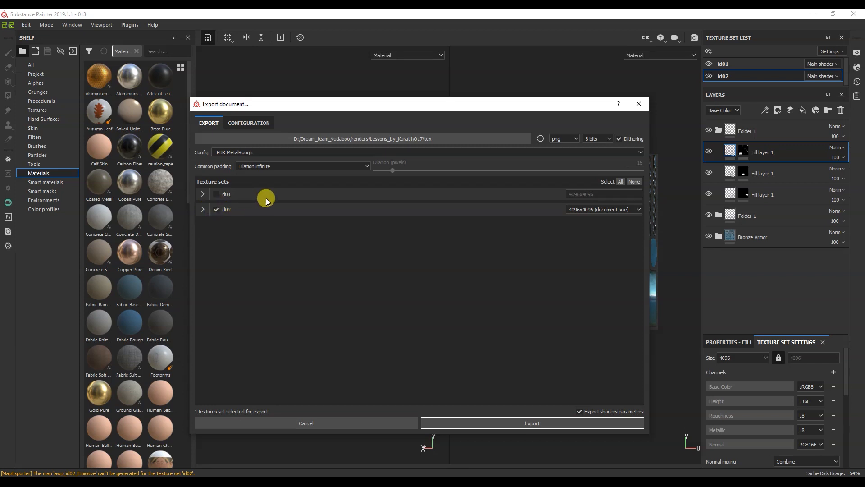
left_click(590, 139)
left_click(592, 152)
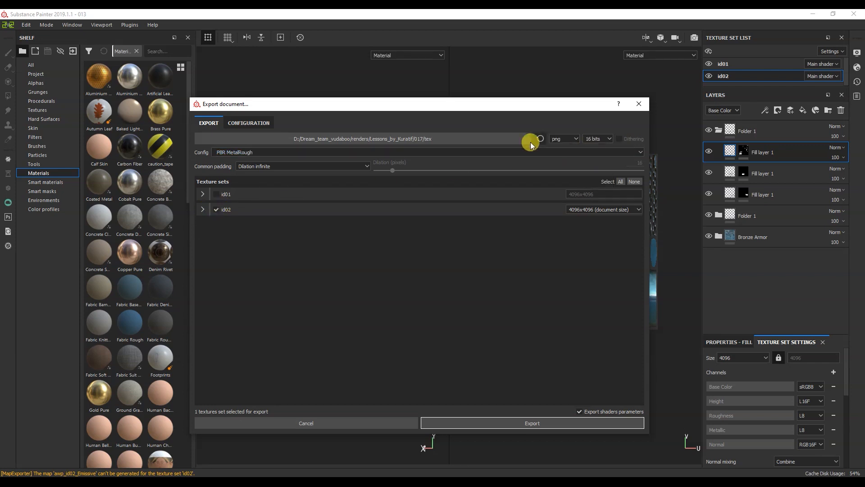
Use the PBR MetalRough export config, export the id02 textures, and open the output folder.
left_click(318, 152)
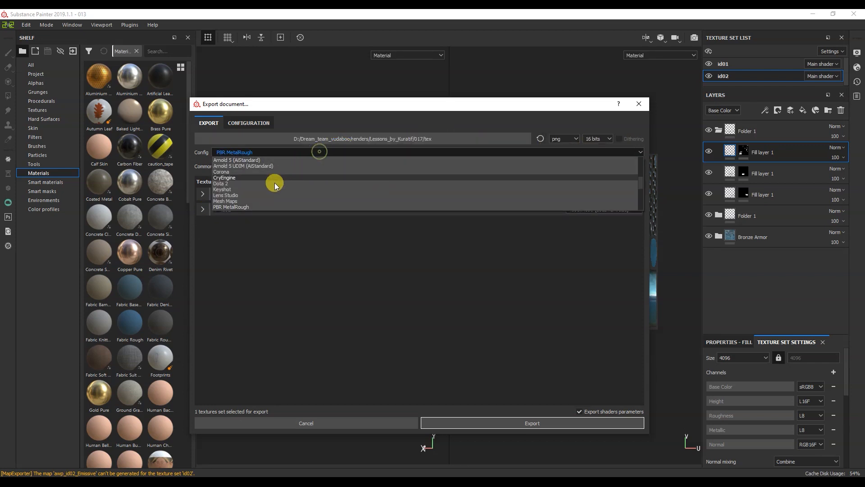
left_click(255, 207)
left_click(243, 122)
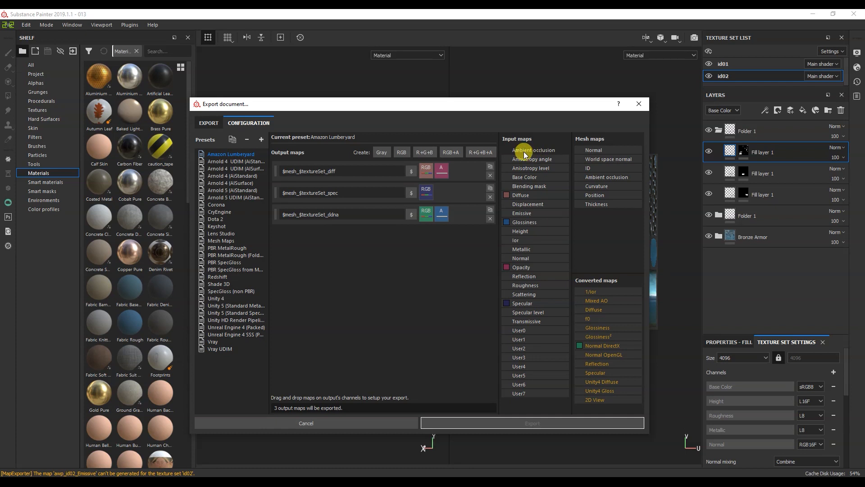
left_click(205, 123)
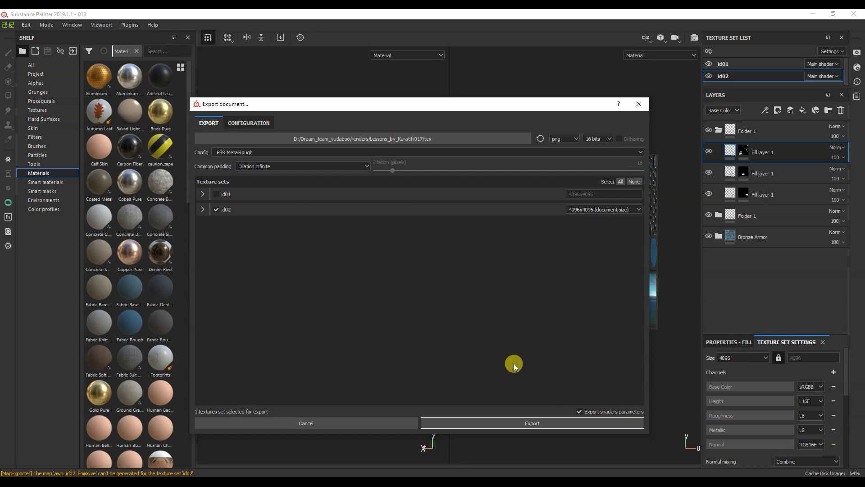
left_click(526, 423)
left_click(397, 278)
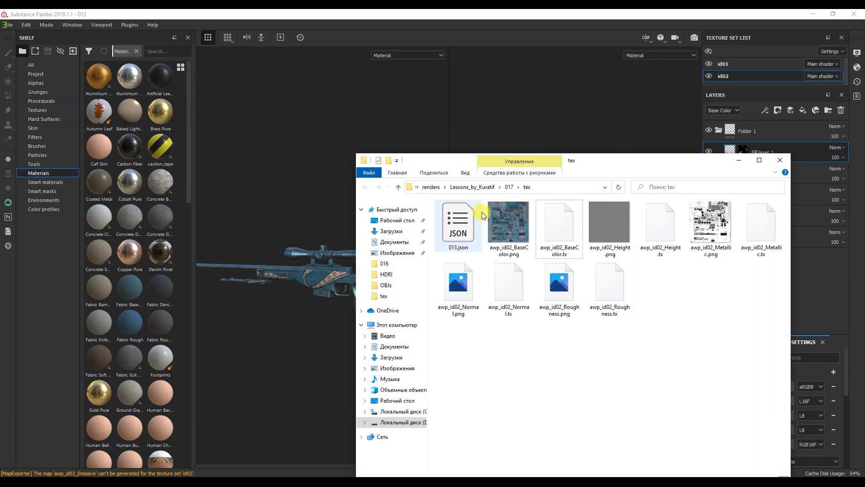
Look through the exported Height, Metallic, Normal and Roughness PNG maps in the tex folder.
left_click(614, 236)
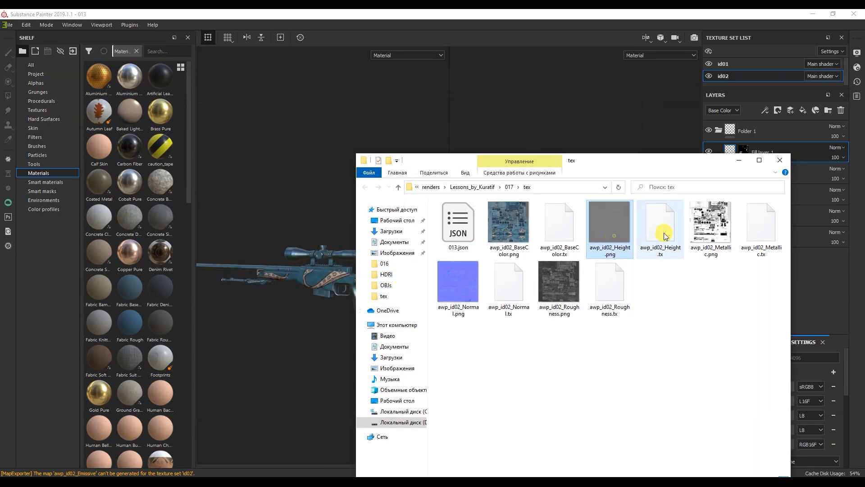
left_click(711, 233)
left_click(451, 274)
left_click(568, 276)
left_click(455, 406)
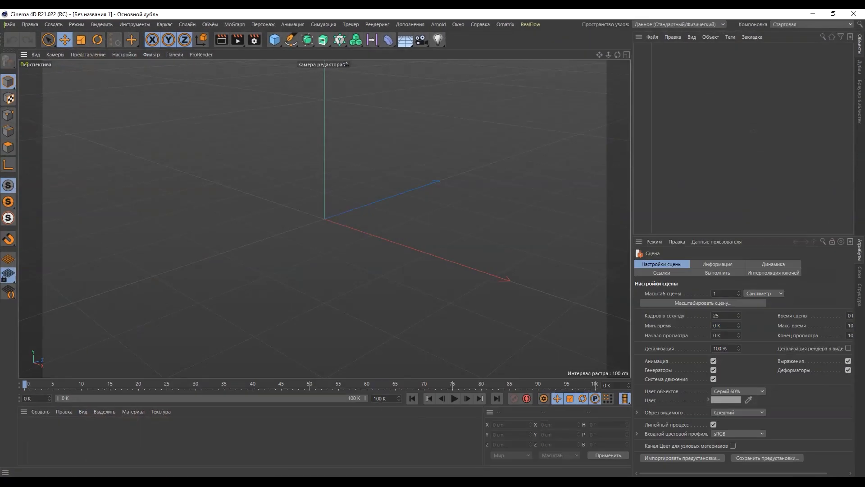
Switch to Cinema 4D and set the renderer to Arnold Renderer in the render settings.
left_click(306, 180)
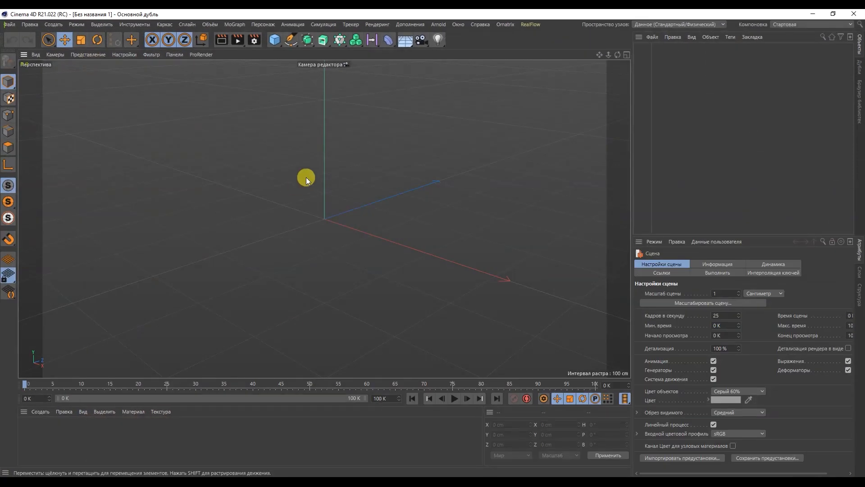
left_click(255, 42)
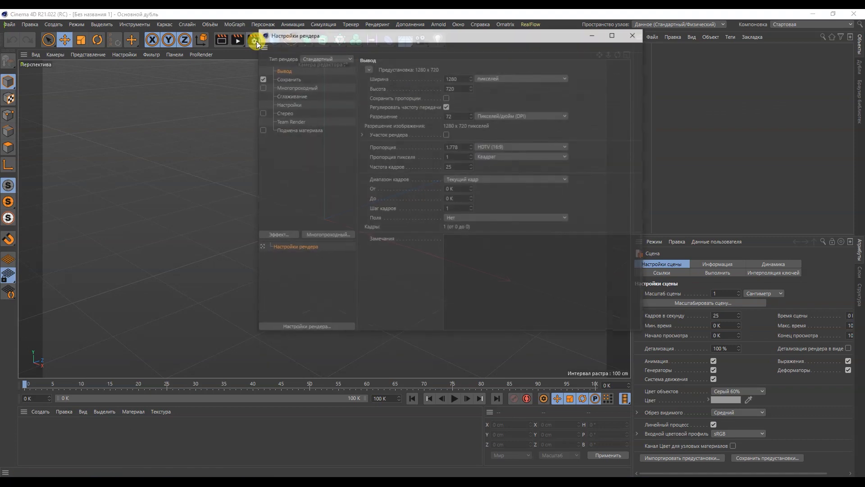
left_click(311, 57)
left_click(289, 77)
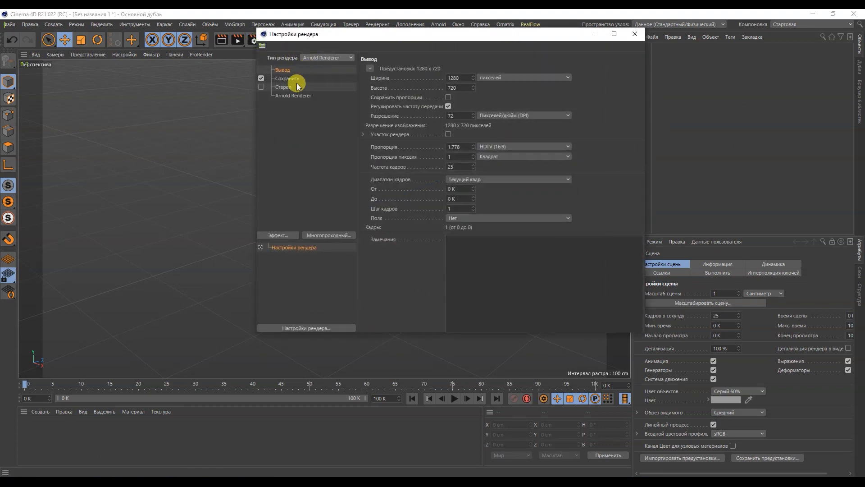
Apply the HDTV 1080 24 output preset to render at 1920 x 1080 and 24 frames per second.
left_click(291, 96)
left_click(284, 70)
left_click(370, 68)
mouse_move(387, 97)
left_click(467, 285)
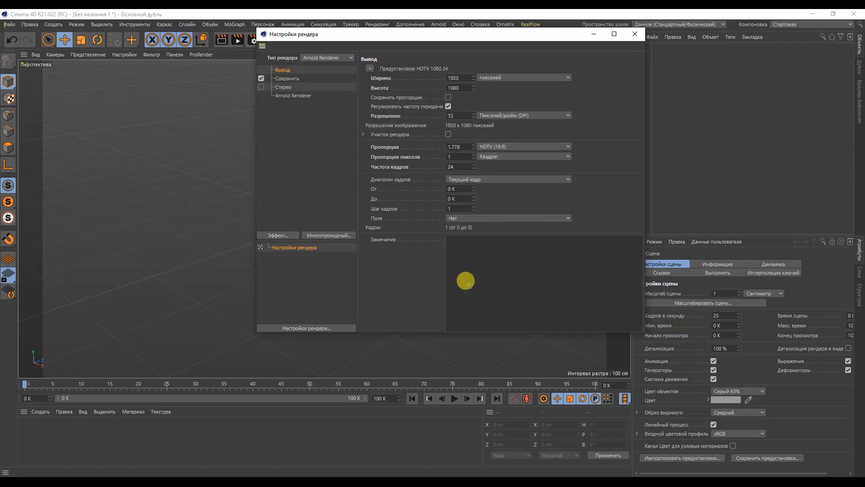
Review the save options and Arnold sampling settings, and close the render settings.
left_click(297, 79)
left_click(292, 96)
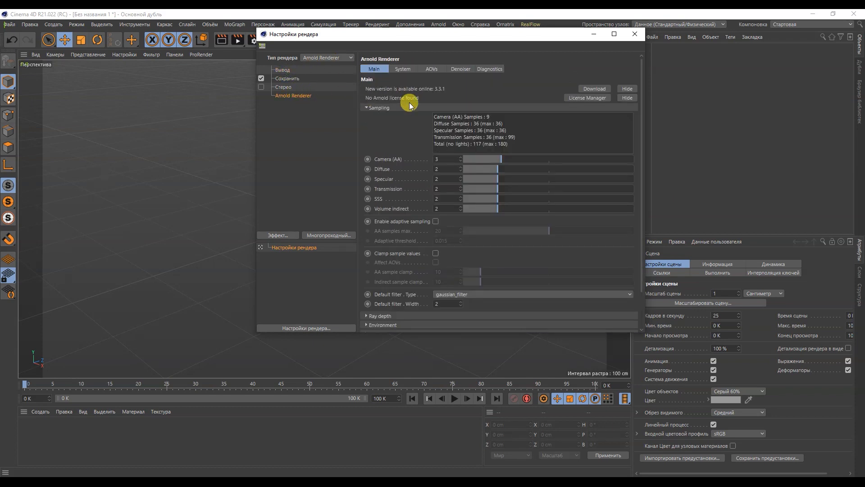
left_click_drag(382, 35, 291, 27)
scroll(548, 141, "down", 2)
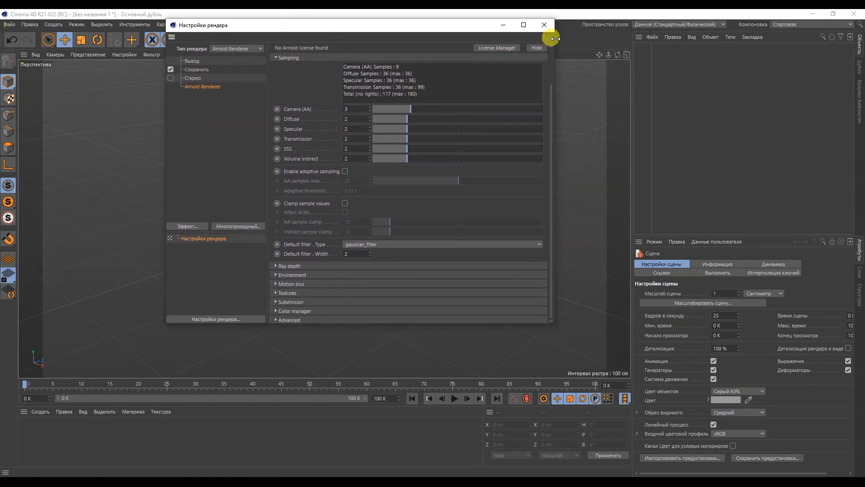
left_click(545, 26)
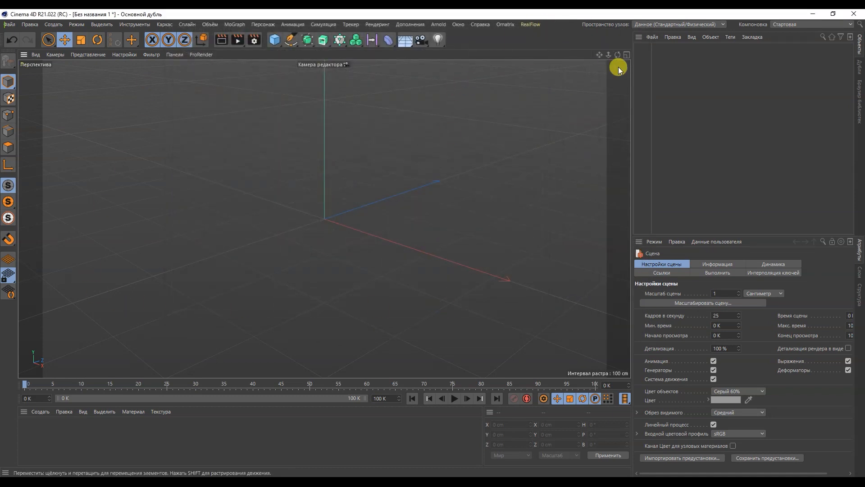
Detach the Arnold commands as a floating palette and add an Arnold Sky to the scene.
left_click(438, 25)
left_click(443, 33)
left_click_drag(448, 23, 577, 70)
left_click(584, 106)
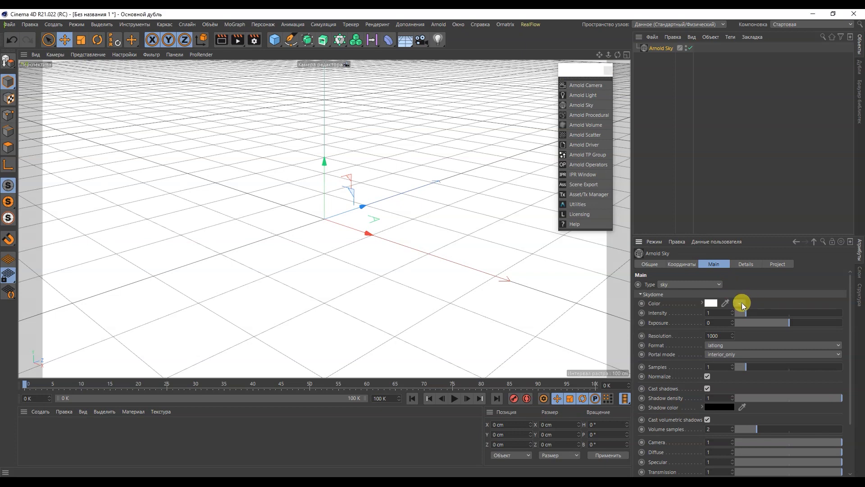
Load Panorama.hdr from the HDRI folder as the Arnold Sky's color texture.
left_click(738, 303)
left_click(730, 323)
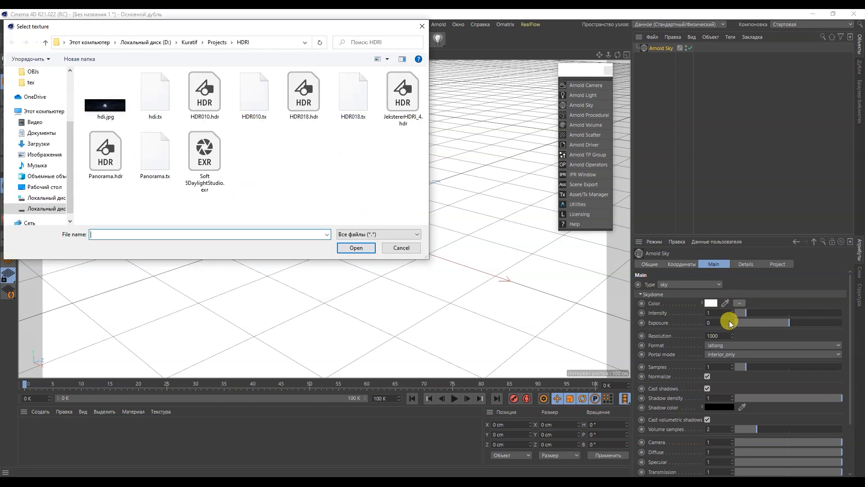
double_click(113, 168)
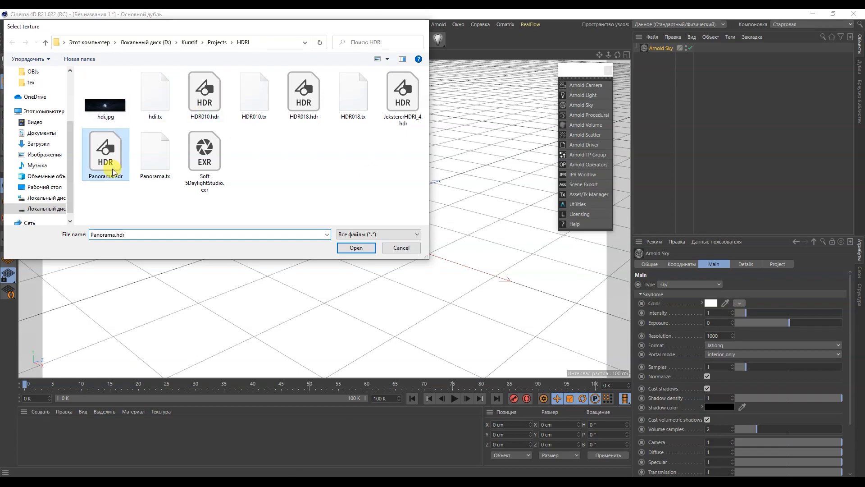
left_click(482, 279)
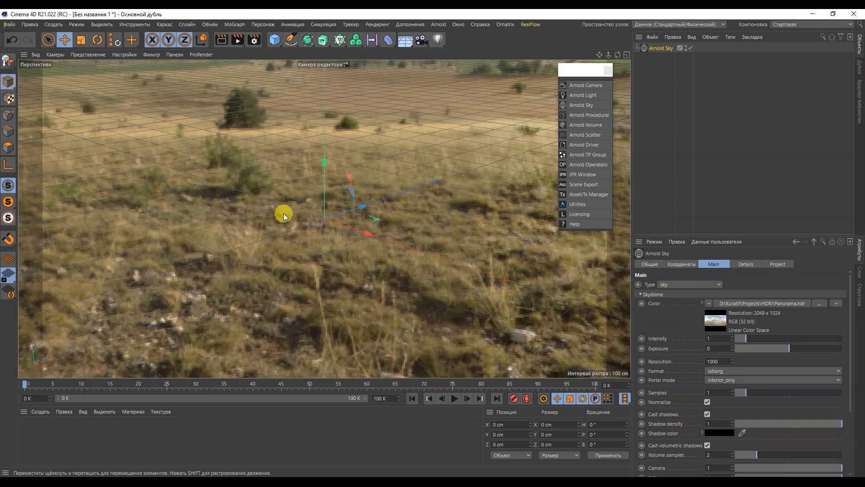
left_click_drag(334, 253, 315, 210, "alt")
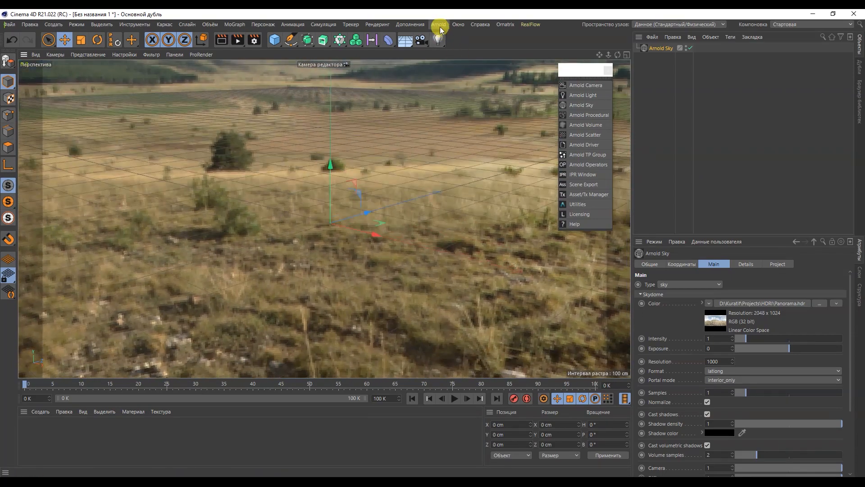
Add a Light Kit Studio object and load the Bold Kino Reflection preset into it.
left_click(420, 25)
mouse_move(437, 206)
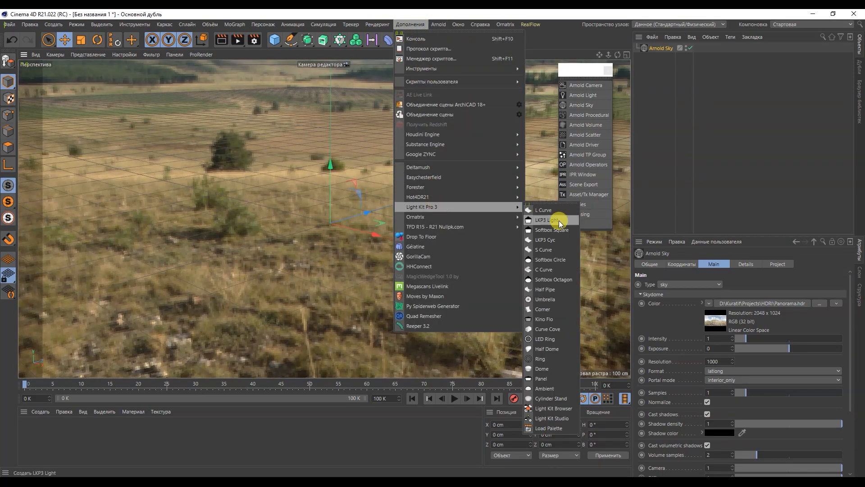
left_click(551, 418)
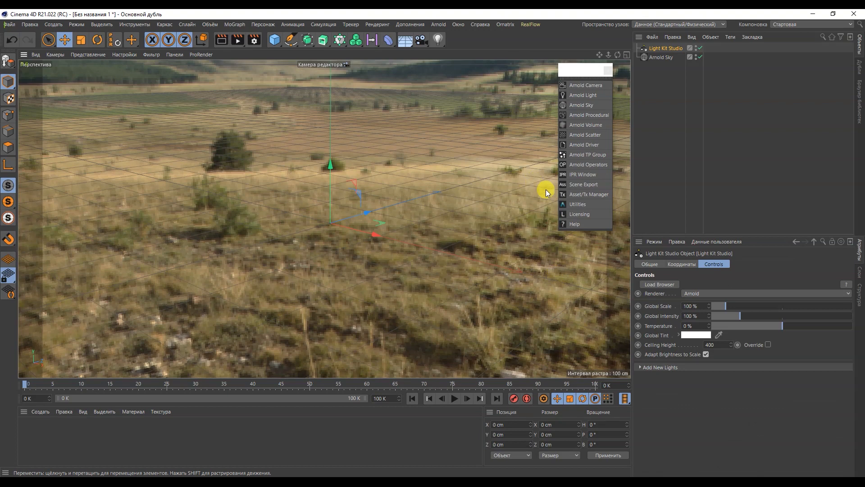
left_click(662, 285)
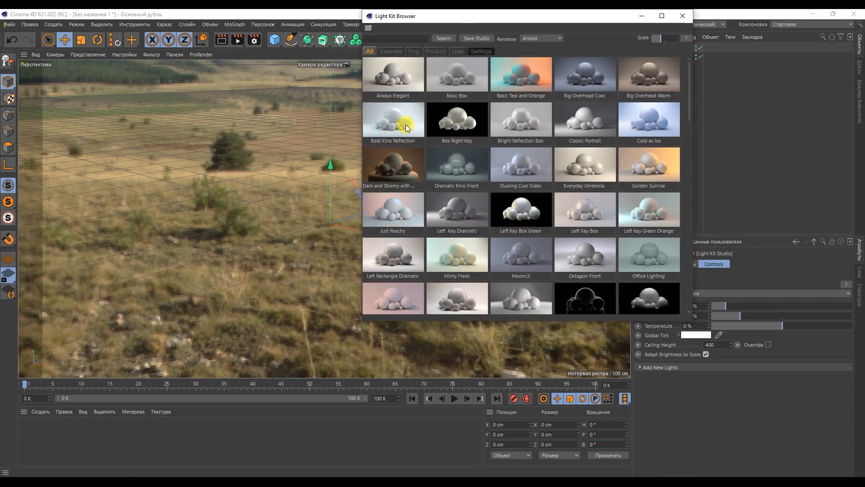
left_click(682, 16)
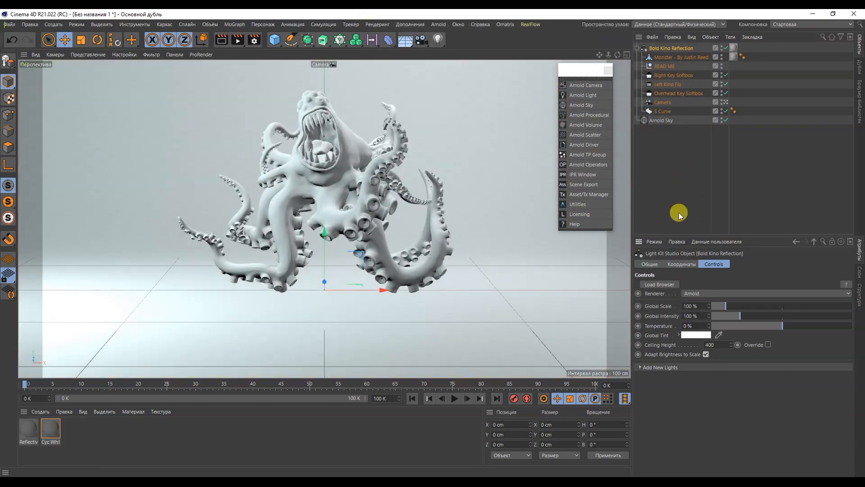
Move the S Curve and Left Kino Flo out of the Bold Kino Reflection group and delete the rest of the group.
left_click(358, 194)
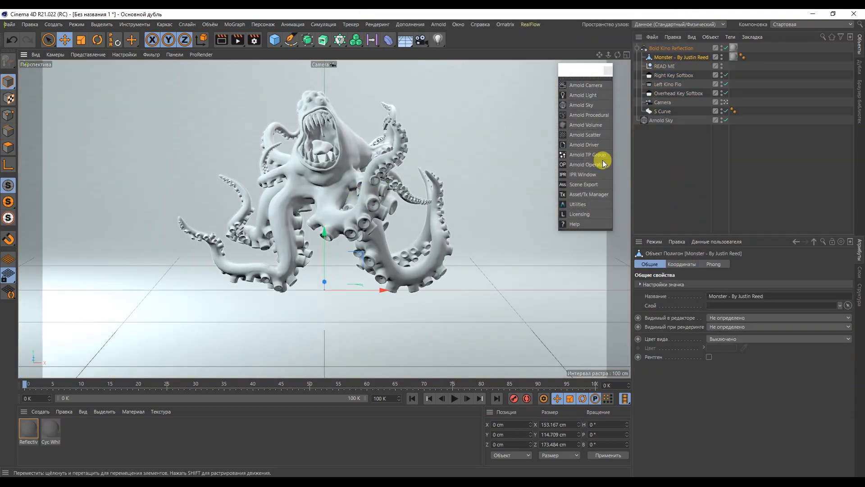
left_click_drag(661, 112, 657, 139)
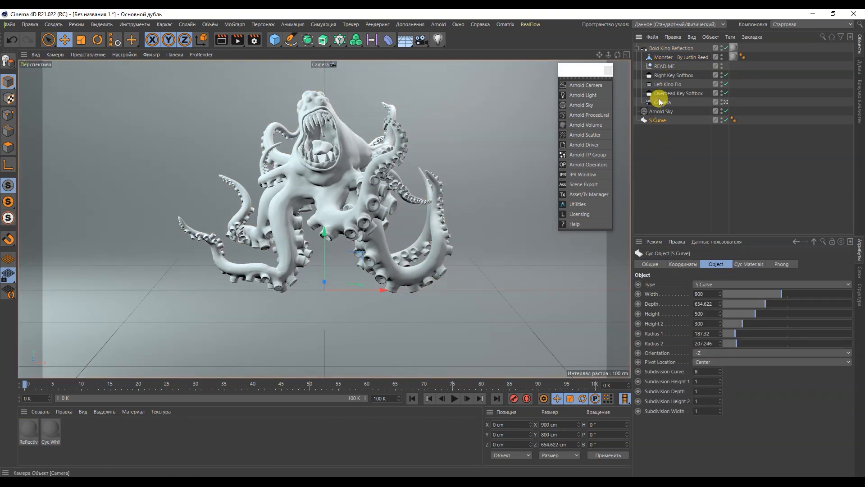
left_click_drag(661, 83, 660, 129)
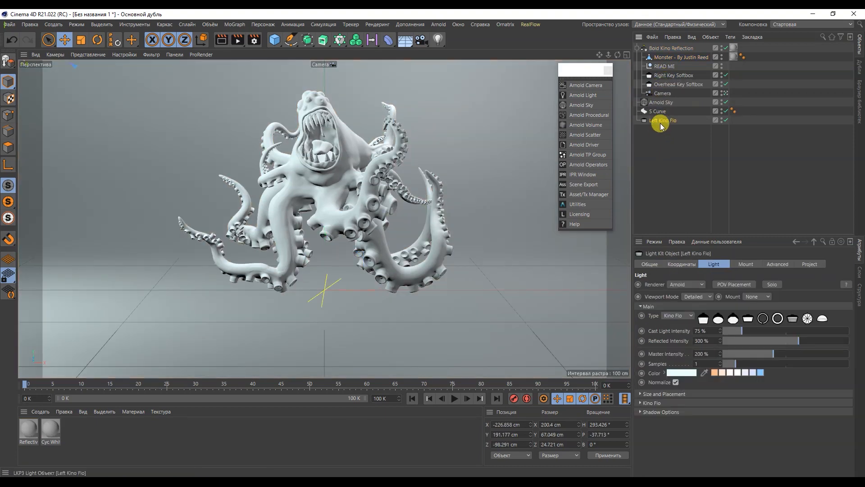
left_click(667, 49)
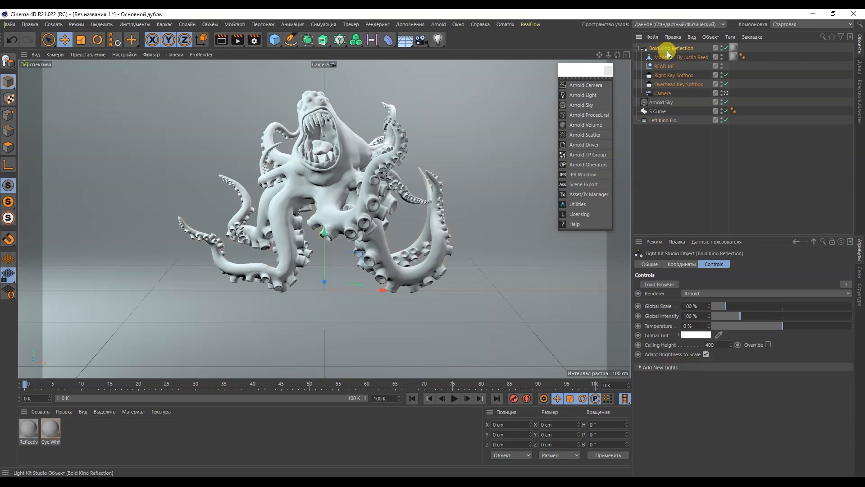
key("Delete")
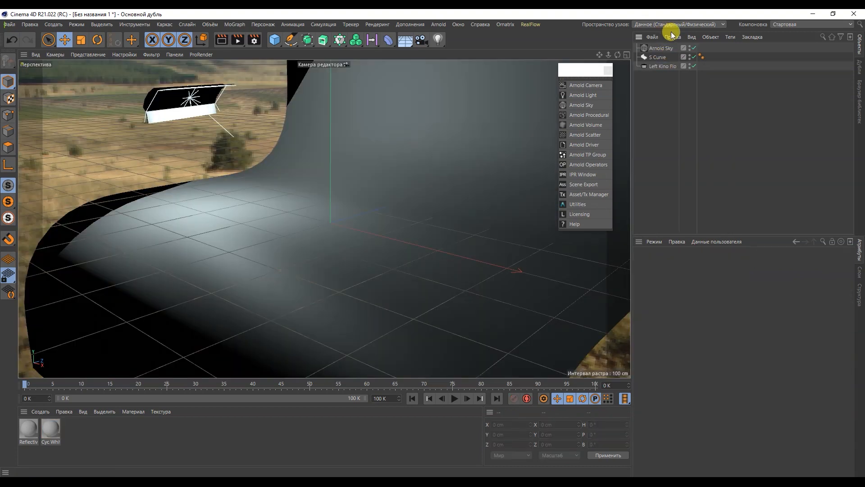
Remove the unused Reflective and Cyc White light kit materials from the scene.
left_click_drag(269, 282, 321, 283, "alt")
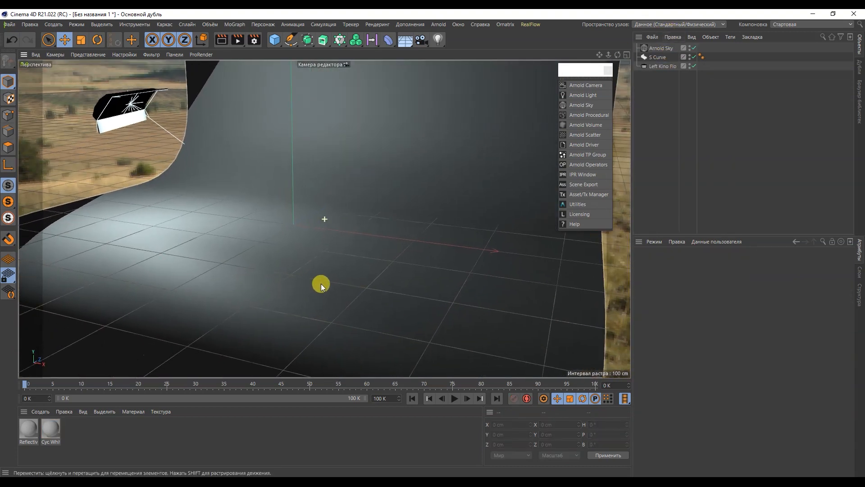
scroll(299, 202, "up", 4)
scroll(300, 201, "up", 2)
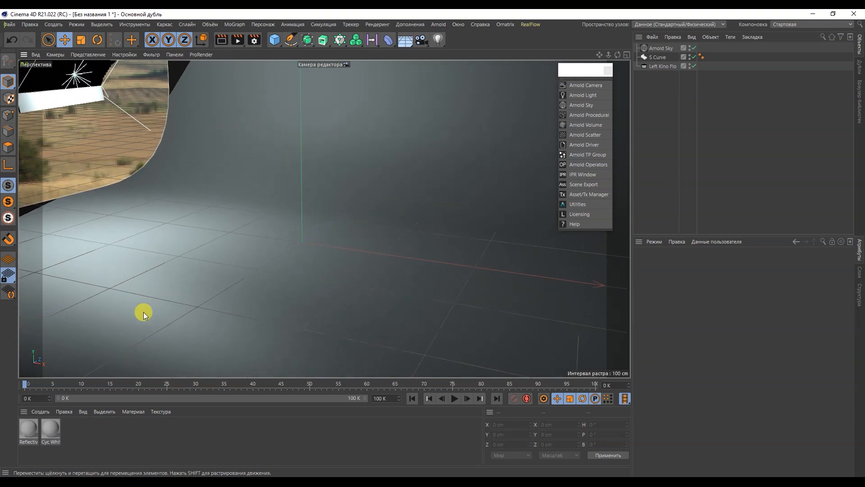
left_click(67, 412)
left_click(90, 344)
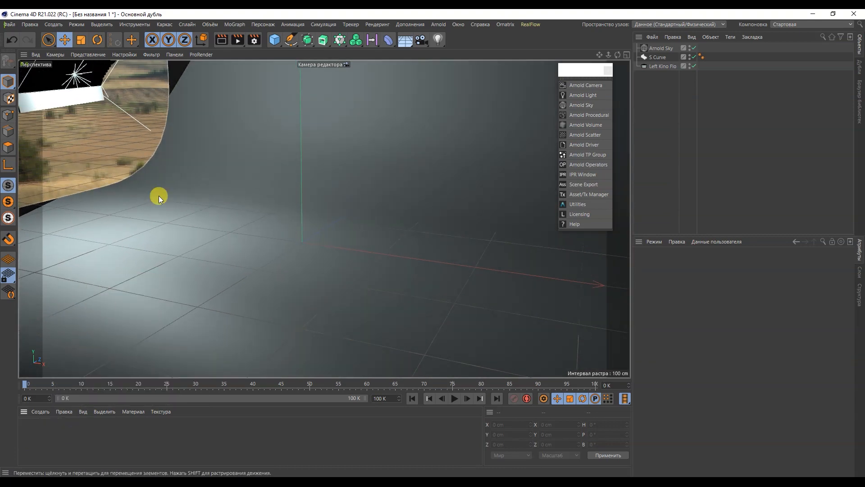
Open the Asset/Tx Manager, select the two missing light kit textures and start relinking them.
left_click_drag(158, 194, 220, 226, "alt")
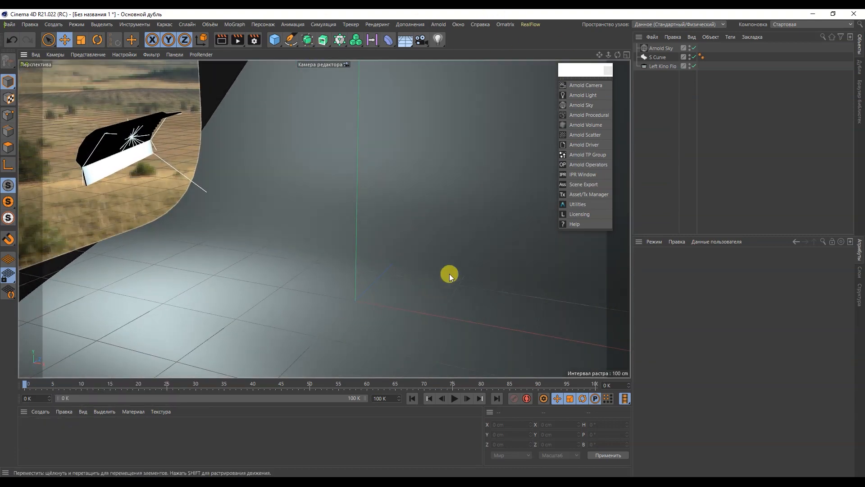
left_click_drag(448, 273, 473, 318, "alt")
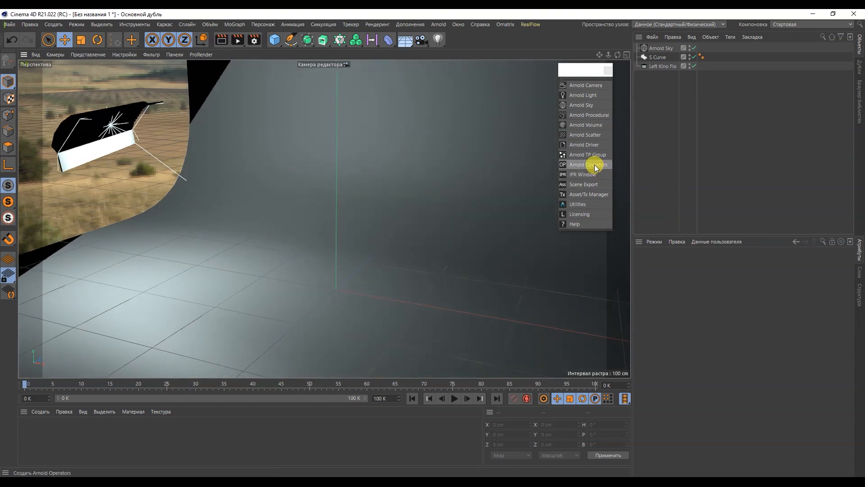
left_click(583, 195)
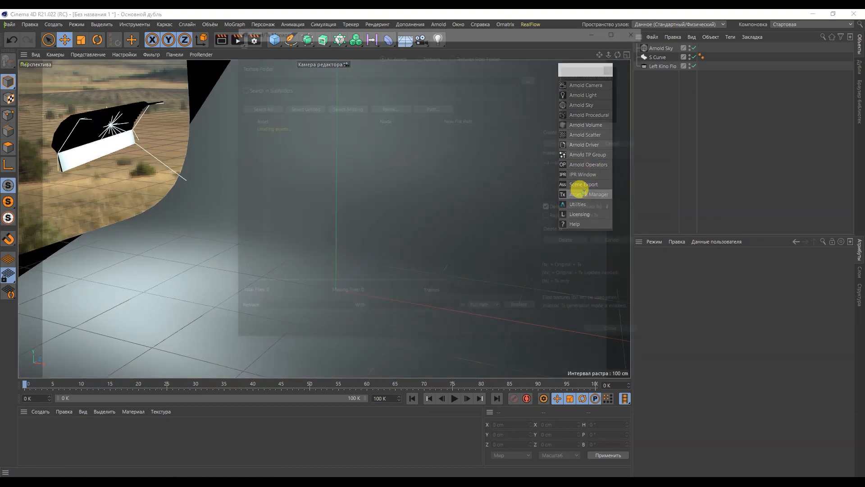
left_click(276, 96, "shift")
left_click(386, 71)
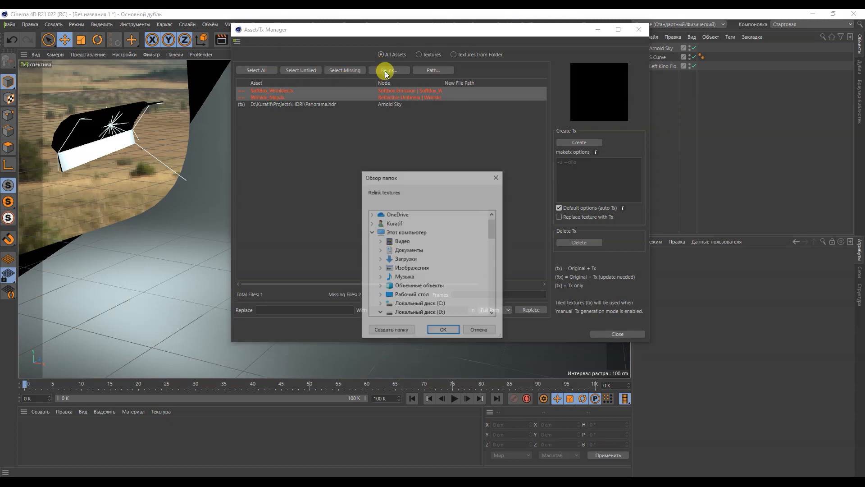
Browse to the plugins folder of Maxon Cinema 4D R21 in Program Files as the relink location.
scroll(427, 264, "down", 8)
scroll(424, 262, "up", 10)
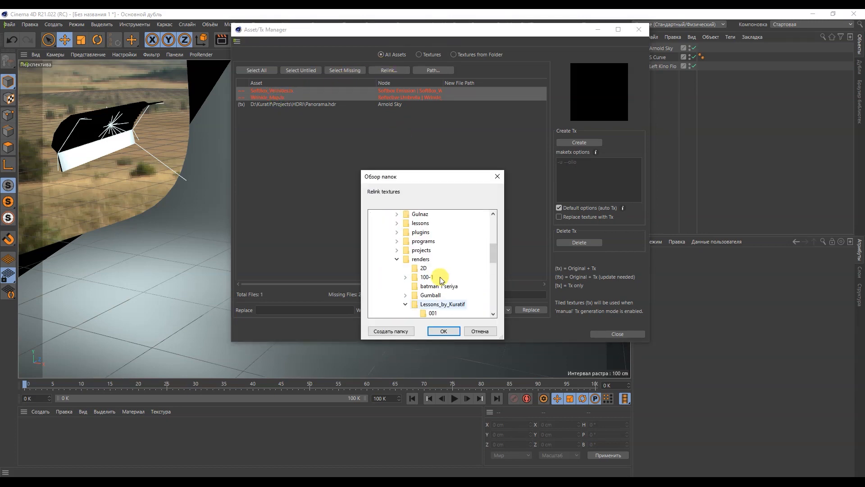
left_click(379, 252)
left_click(389, 285)
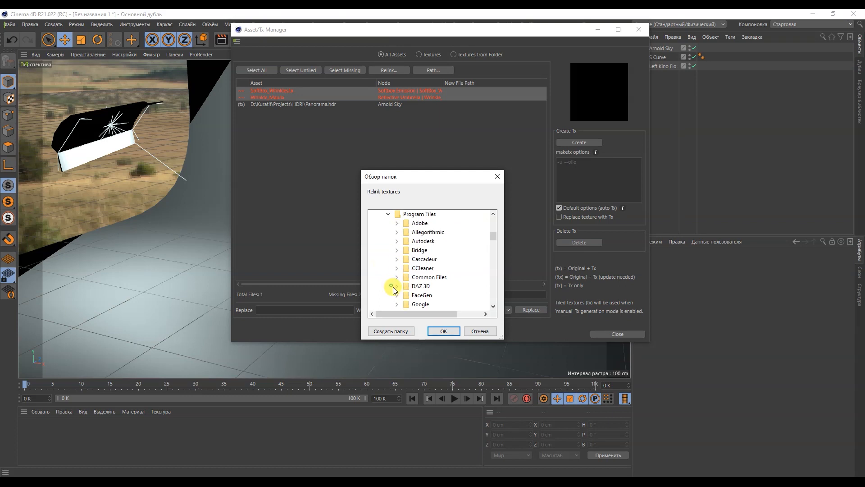
scroll(402, 291, "down", 2)
left_click(397, 285)
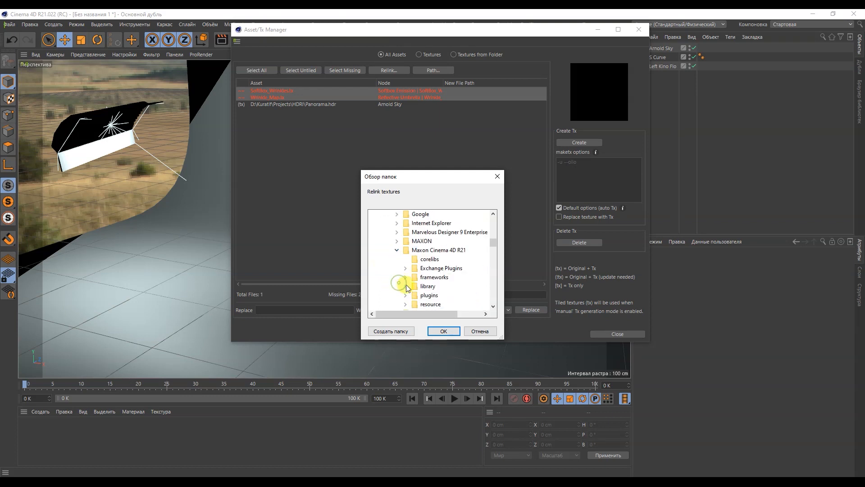
scroll(417, 273, "down", 1)
left_click(413, 271)
scroll(409, 272, "down", 1)
scroll(415, 274, "up", 1)
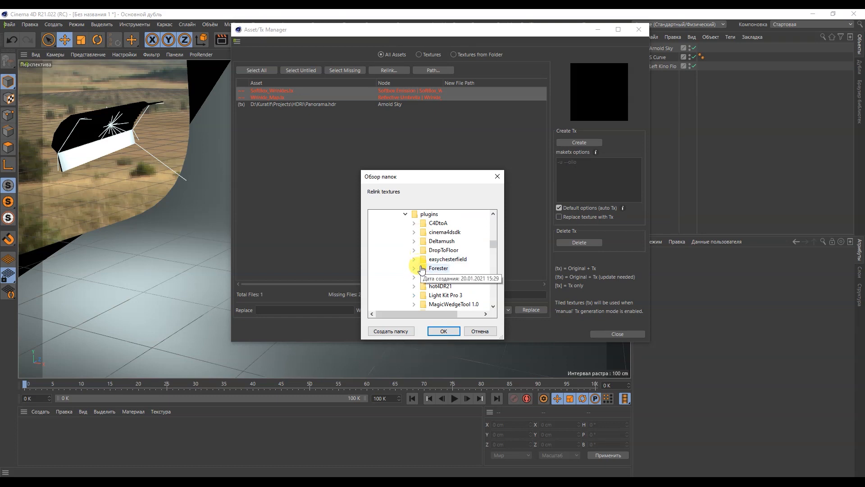
Relink the missing textures to the folder within Light Kit Pro 3's res directory and close the Asset/Tx Manager.
scroll(417, 283, "down", 1)
left_click(415, 269)
scroll(420, 275, "down", 1)
left_click(422, 269)
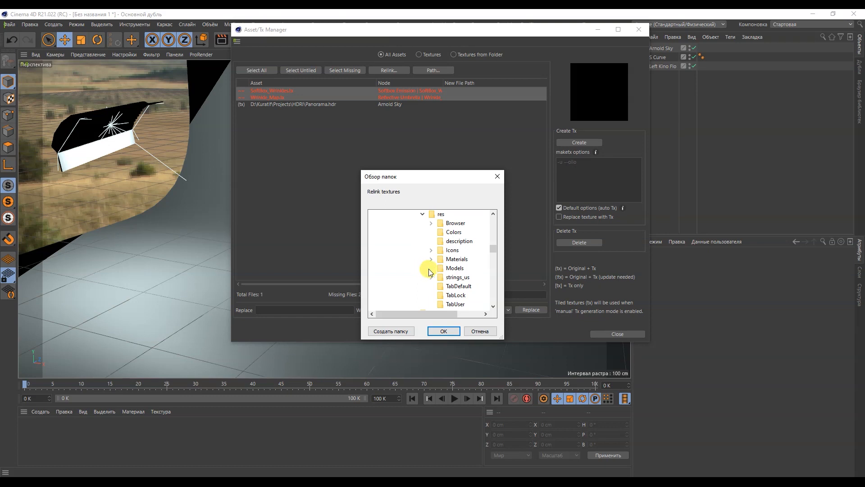
scroll(448, 289, "down", 1)
left_click(457, 233)
left_click(443, 330)
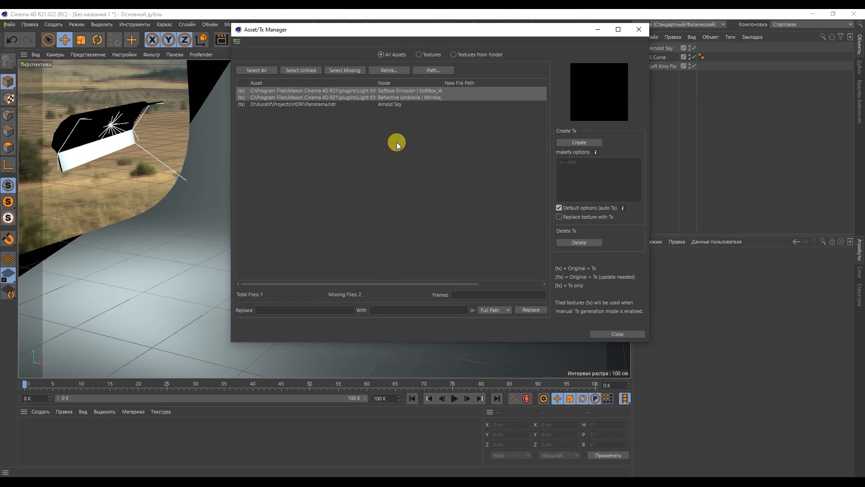
left_click(616, 333)
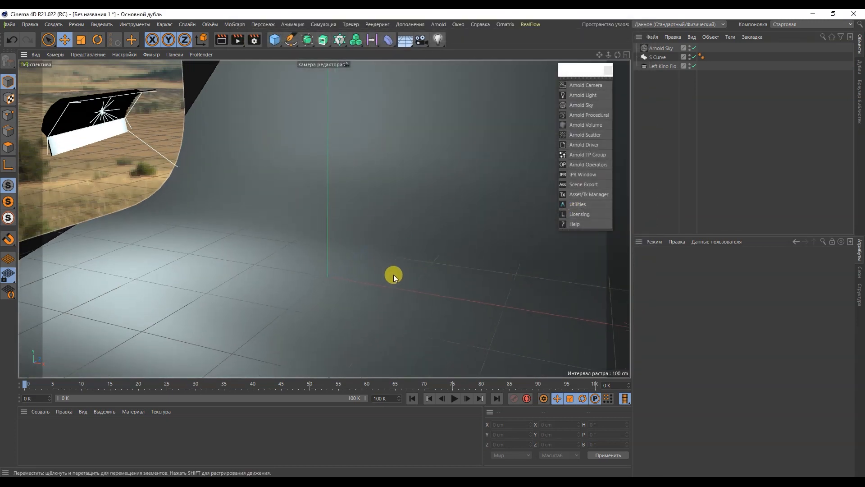
Import awp.fbx from the OBJs folder and delete the camera that comes with it.
right_click_drag(393, 275, 393, 253, "alt")
left_click_drag(393, 260, 404, 254, "alt")
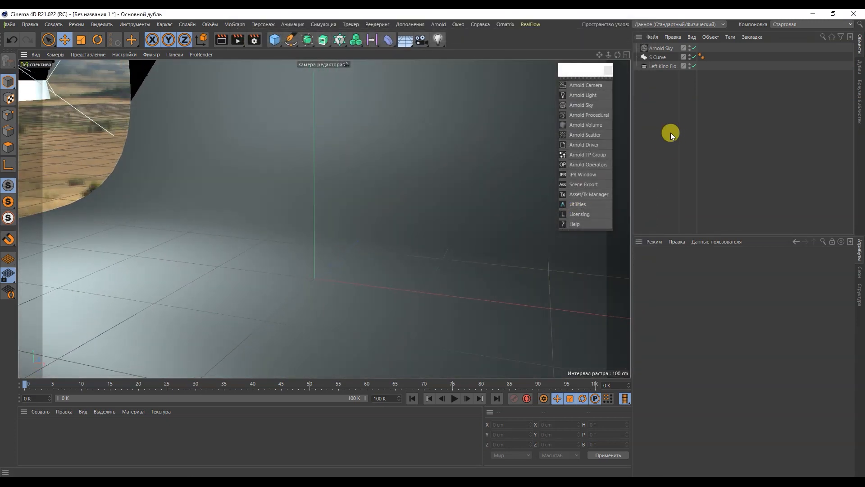
left_click_drag(573, 73, 579, 84)
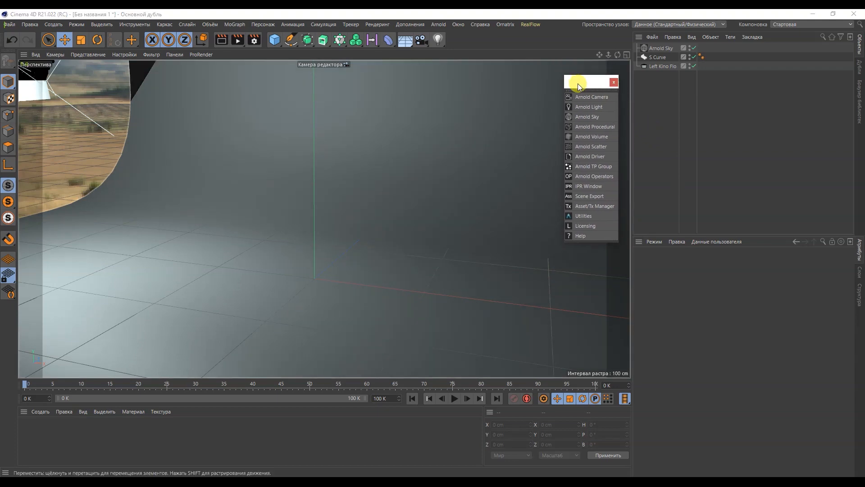
left_click(652, 37)
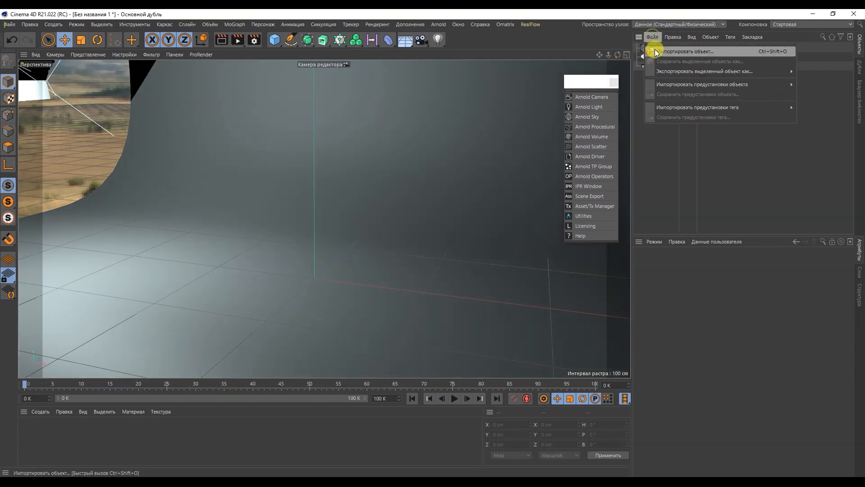
left_click(658, 53)
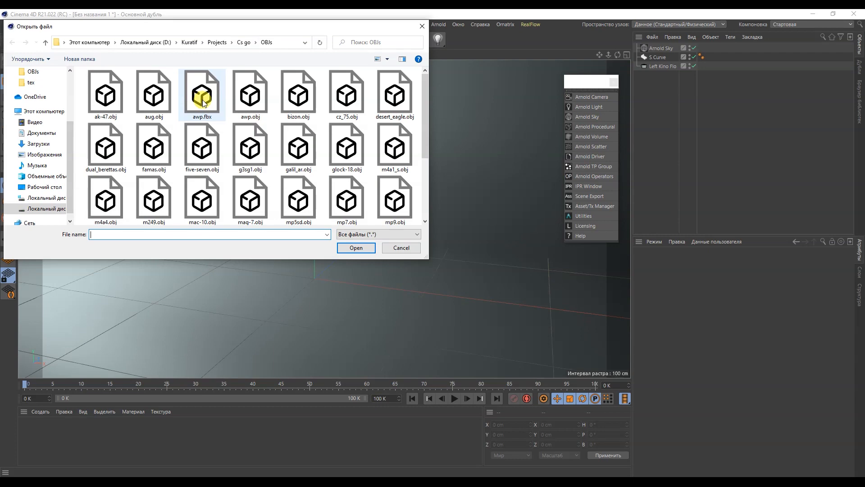
double_click(203, 102)
left_click(198, 252)
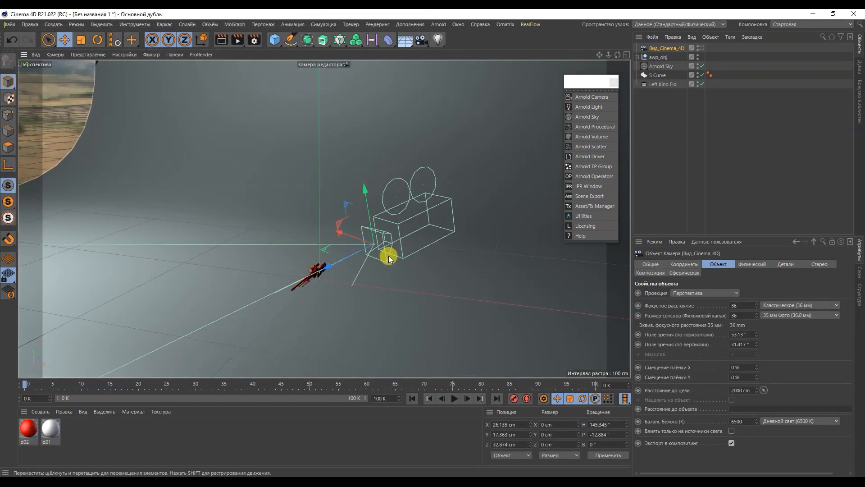
key("Delete")
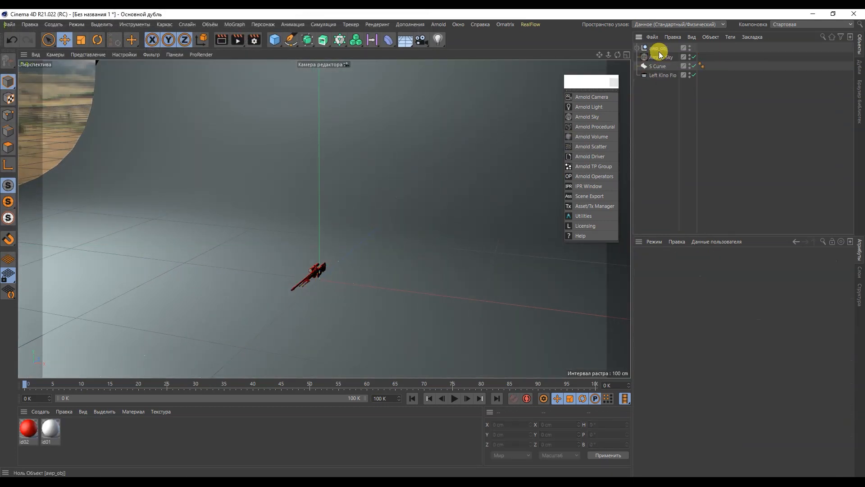
Scale the awp_obj rifle up to several times its size and drop it onto the floor.
left_click(638, 49)
left_click(656, 48)
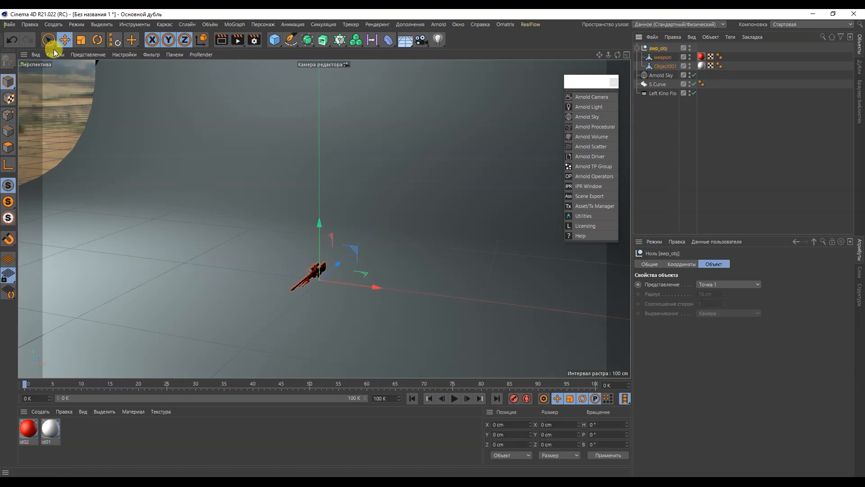
left_click(81, 40)
left_click_drag(149, 293, 350, 99)
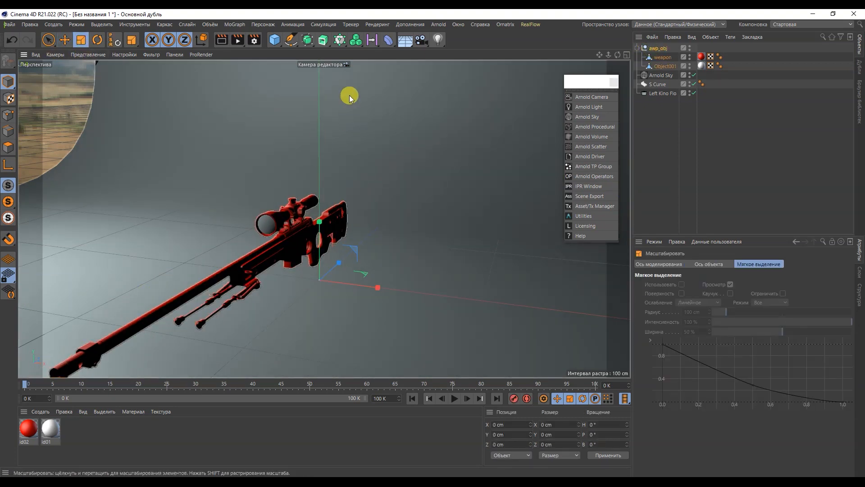
left_click(416, 24)
left_click(424, 241)
Rotate the rifle to a heading of about -46° and move it along the world X axis to about 67 cm.
left_click(97, 40)
left_click_drag(332, 313, 302, 312)
key("e")
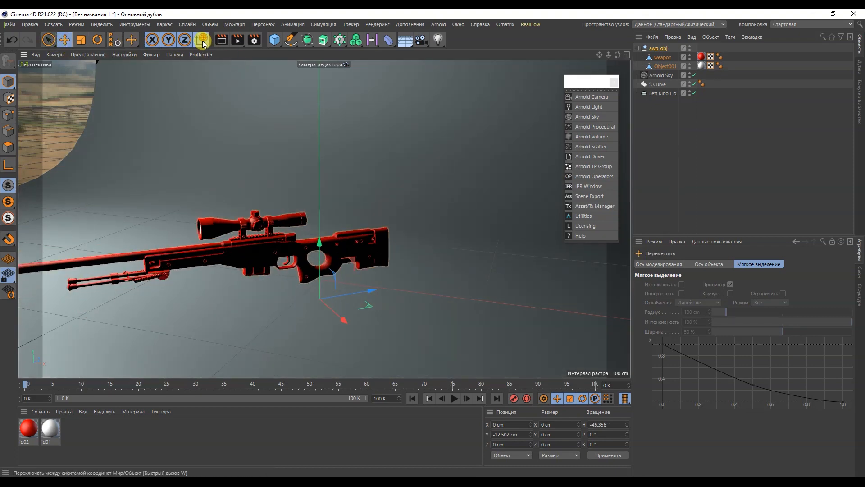
left_click_drag(363, 289, 484, 341)
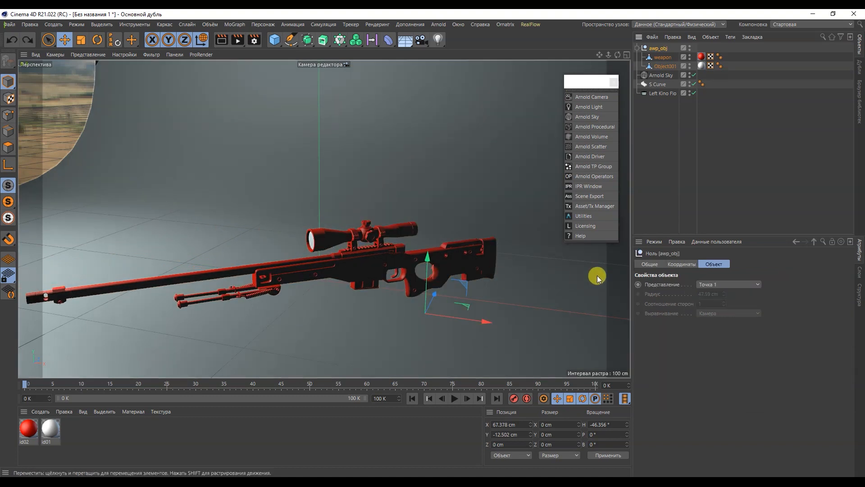
left_click(661, 174)
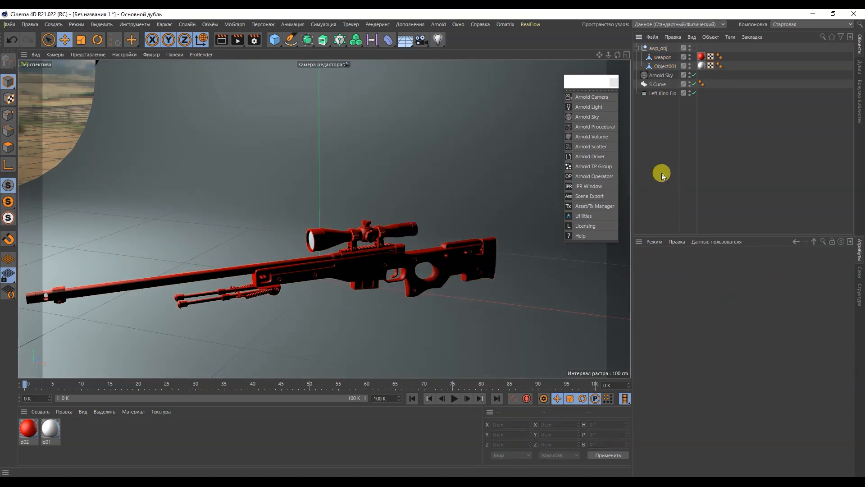
Add an Arnold persp_camera, look through it and frame the rifle from a low side view.
left_click(585, 97)
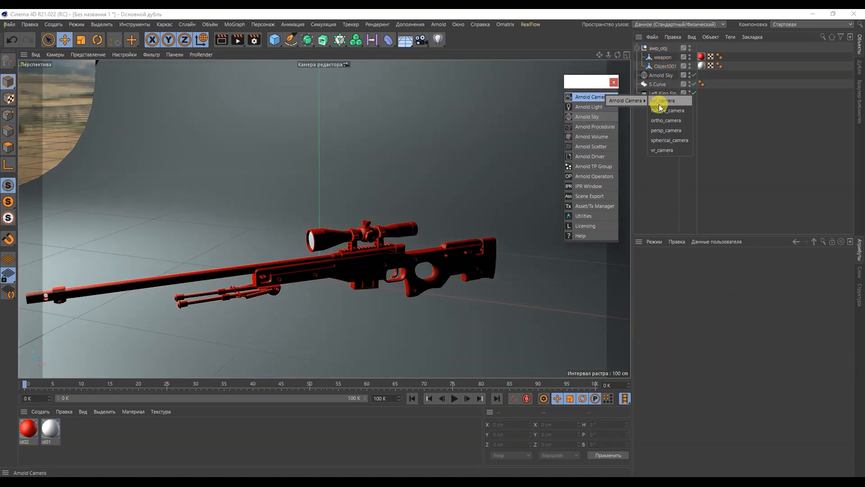
left_click(664, 130)
left_click(692, 48)
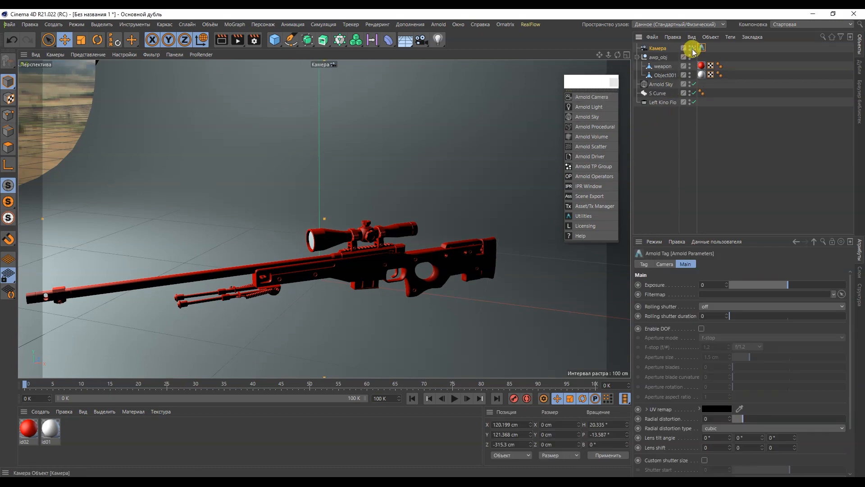
mouse_move(380, 299)
left_mouse_down("alt")
mouse_move(385, 274)
mouse_move(386, 305)
left_mouse_up("alt")
scroll(385, 275, "down", 3)
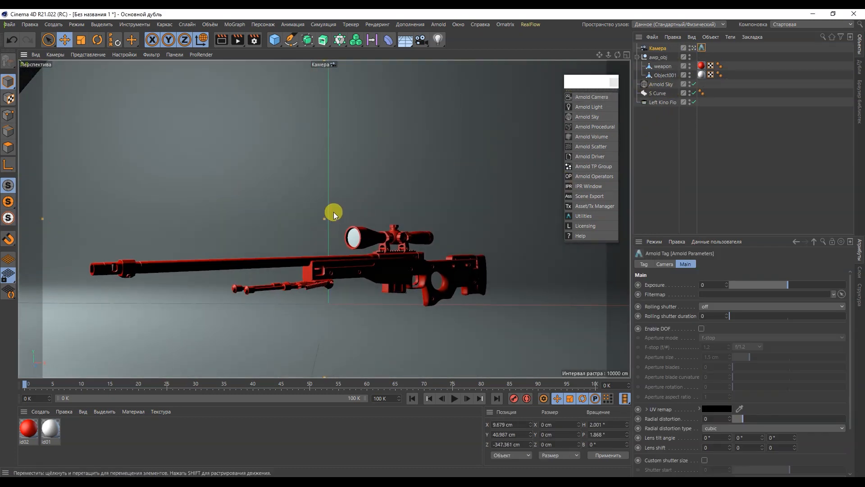
left_click_drag(333, 214, 312, 201, "alt")
Turn the awp_obj rifle side-on to the camera and shift it sideways to center it in the frame.
left_click(658, 57)
key("r")
left_click_drag(397, 311, 369, 299)
left_click(64, 39)
left_click_drag(436, 294, 502, 305)
Start a live Arnold IPR render and place its window clear of the object list.
left_click(689, 173)
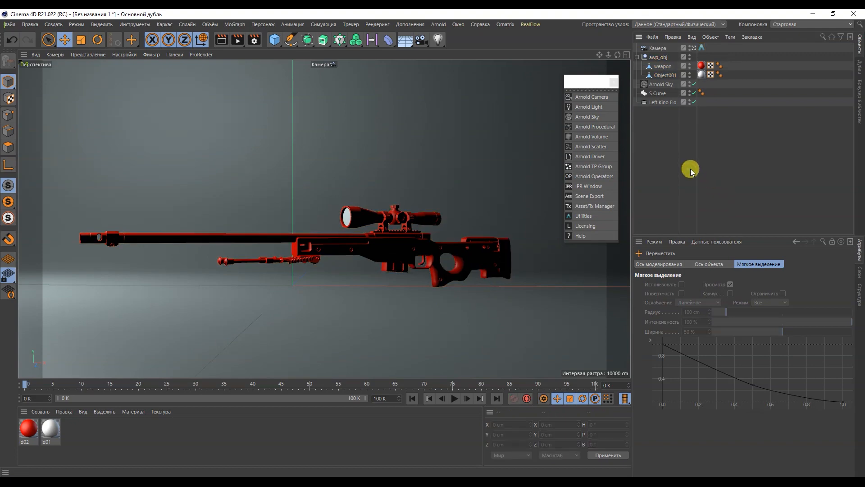
left_click(579, 188)
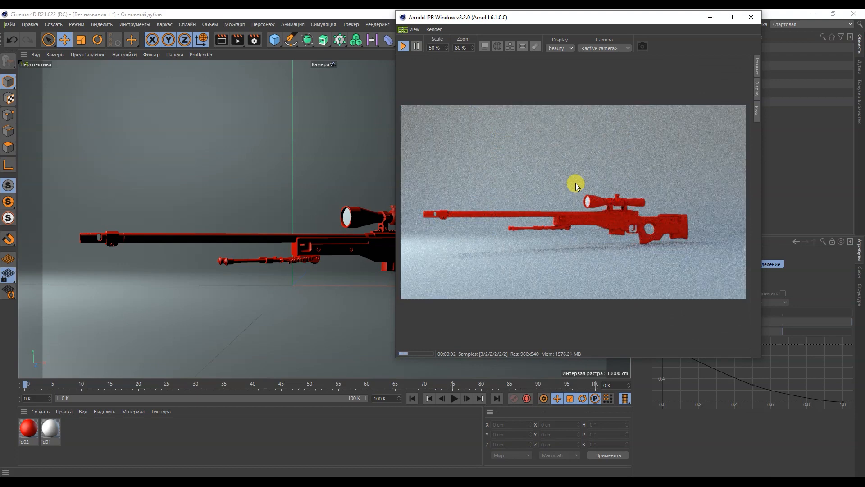
left_click_drag(564, 23, 361, 39)
Add a Protection tag (Защита) to the camera and test the lock by trying to orbit the view.
right_click(656, 51)
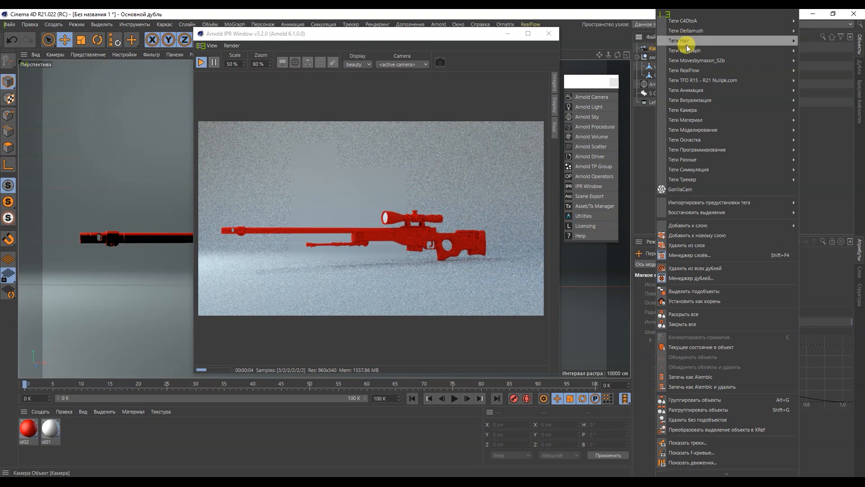
mouse_move(691, 103)
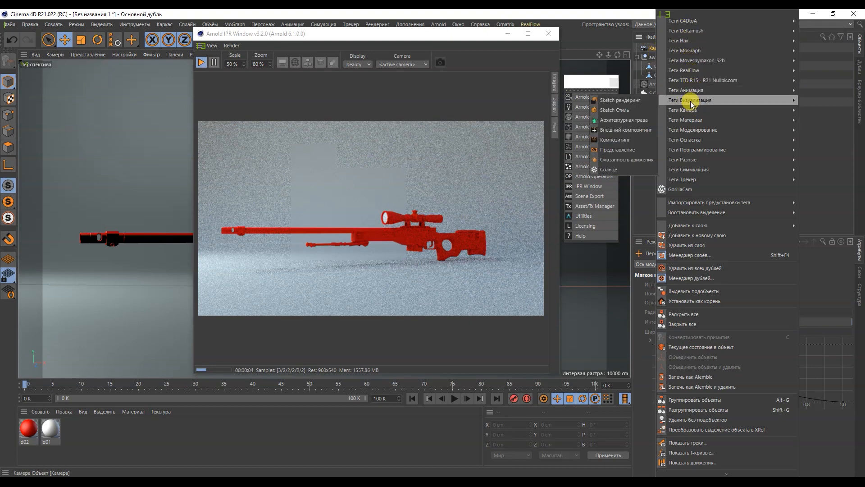
mouse_move(687, 141)
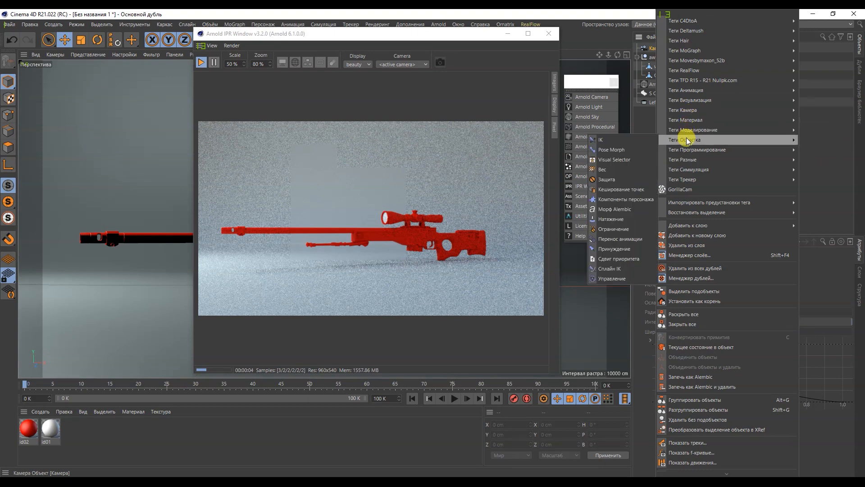
left_click(608, 179)
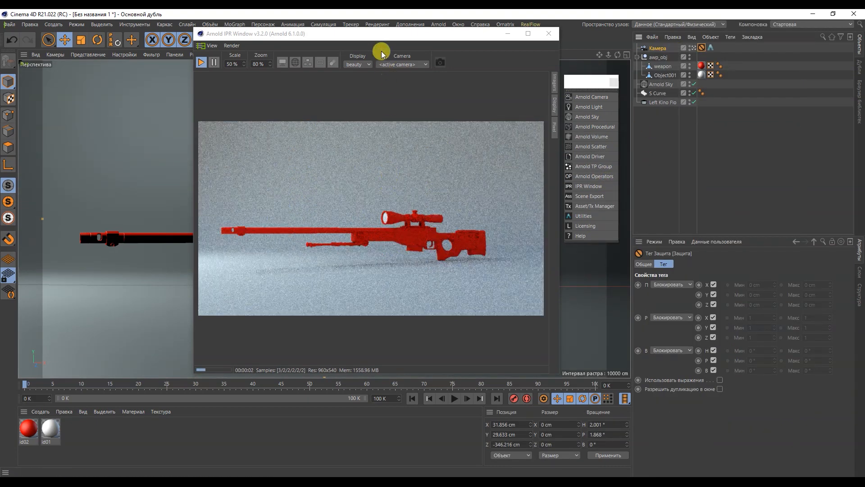
left_click_drag(377, 35, 425, 35)
mouse_move(157, 227)
left_mouse_down("alt")
mouse_move(131, 212)
mouse_move(174, 195)
left_mouse_up("alt")
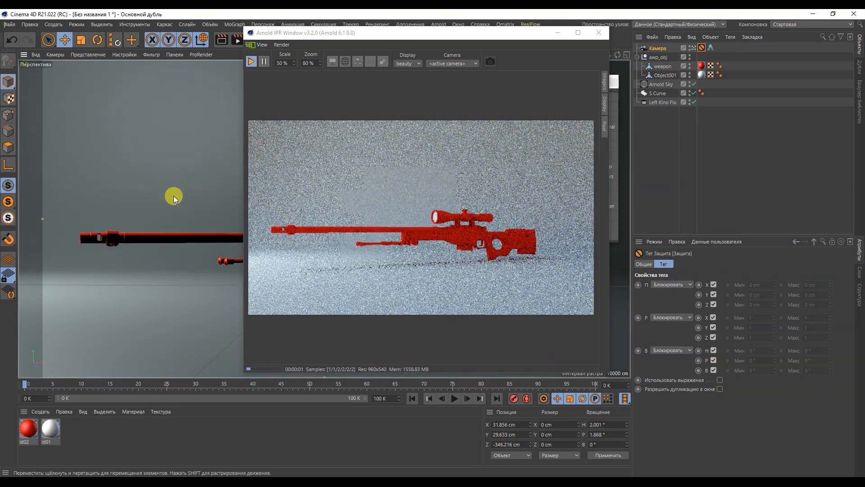
Clear the IPR window from the viewport and create an Arnold standard_surface material.
left_click_drag(353, 28, 583, 32)
left_click(35, 429)
left_click(36, 411)
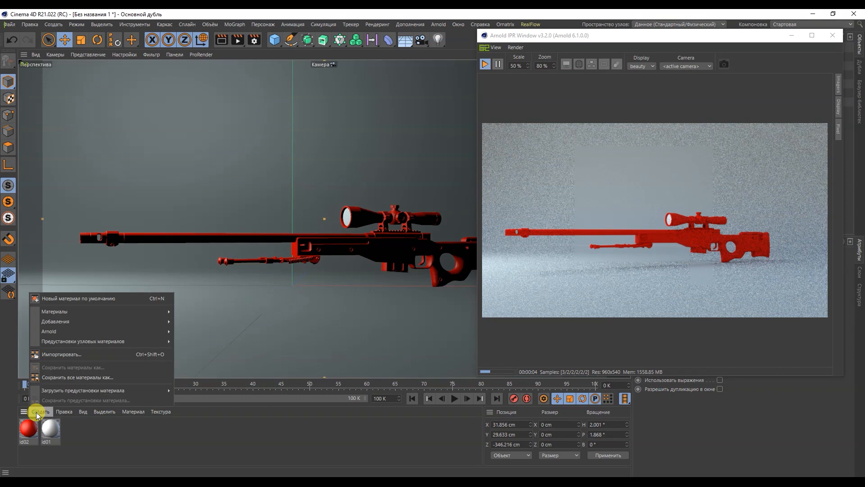
mouse_move(107, 330)
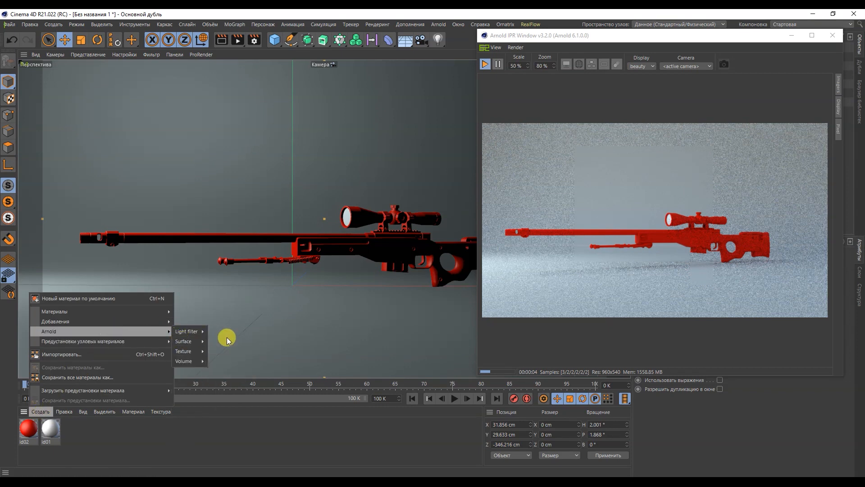
mouse_move(190, 341)
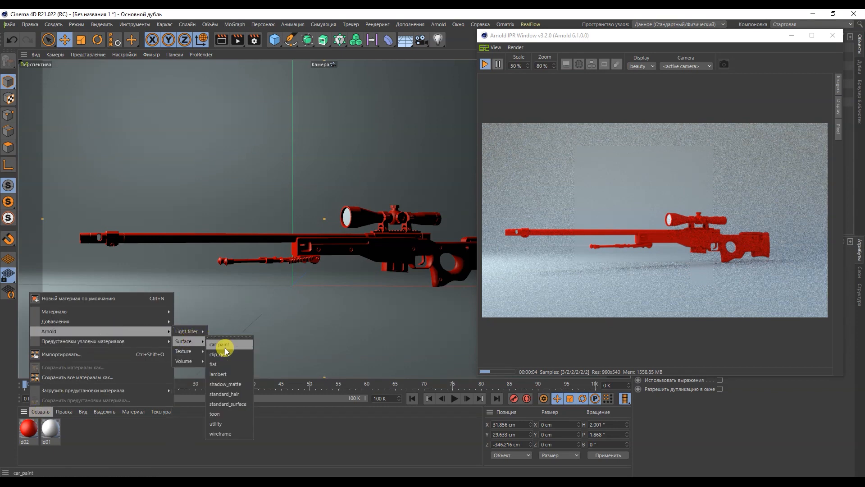
left_click(224, 403)
Open the standard_surface material in the Arnold Shader Network Editor and arrange the editor and its shader node with working room.
double_click(29, 427)
left_click_drag(262, 69, 200, 84)
left_click(155, 120)
left_click_drag(262, 18, 281, 55)
left_click_drag(274, 172, 197, 164)
Expose the Base Color and Specular Roughness input ports on the standard_surface node.
left_click(191, 158)
mouse_move(197, 165)
mouse_move(232, 167)
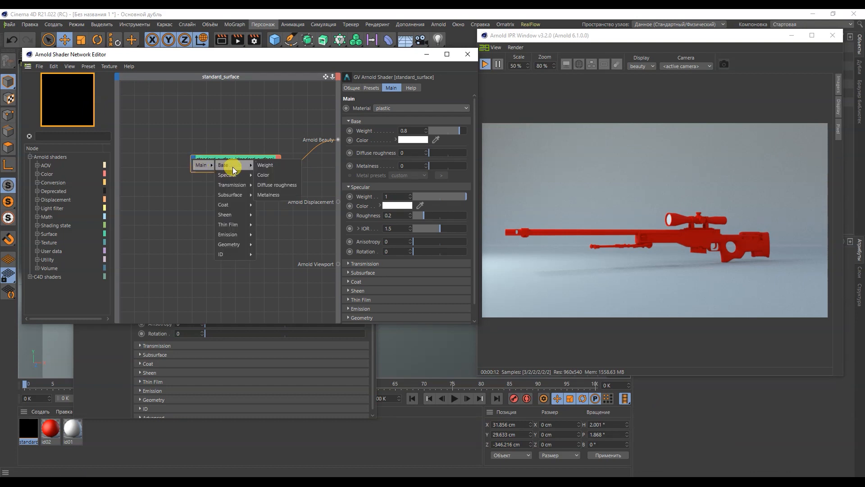
left_click(262, 175)
left_click_drag(228, 178, 223, 219)
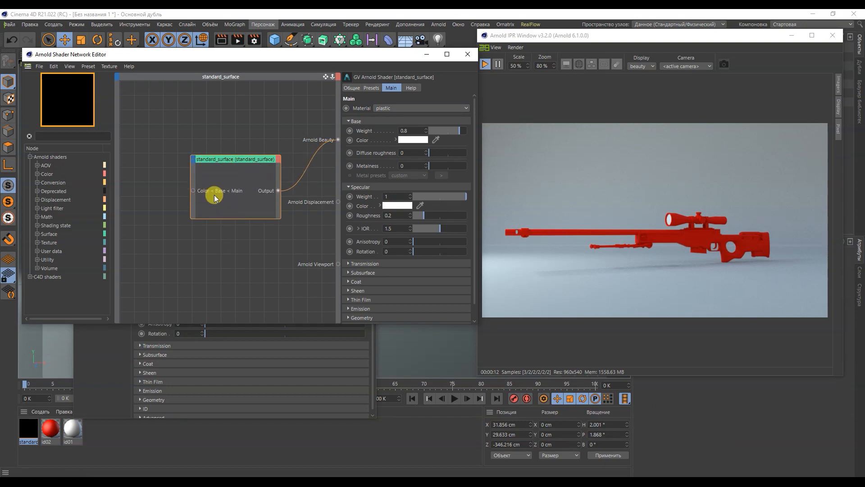
left_click(192, 159)
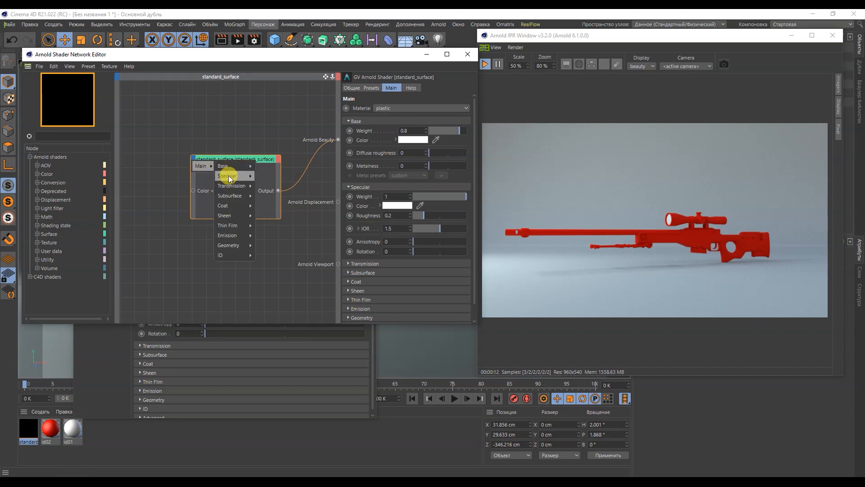
mouse_move(244, 178)
left_click(267, 194)
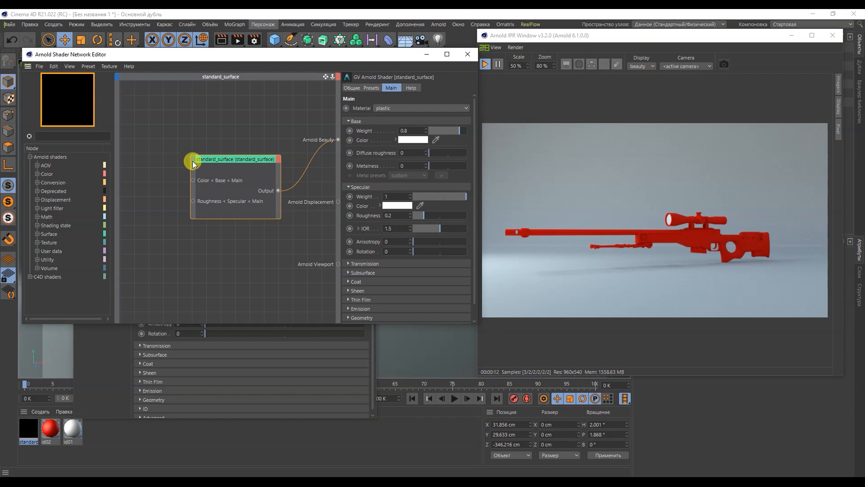
Expose the Base Metalness and Geometry Normal input ports on the standard_surface node.
mouse_move(204, 164)
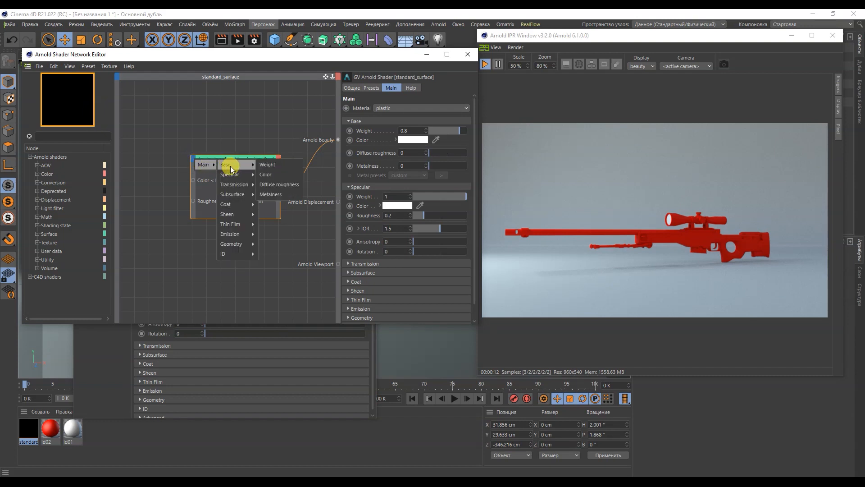
left_click(275, 194)
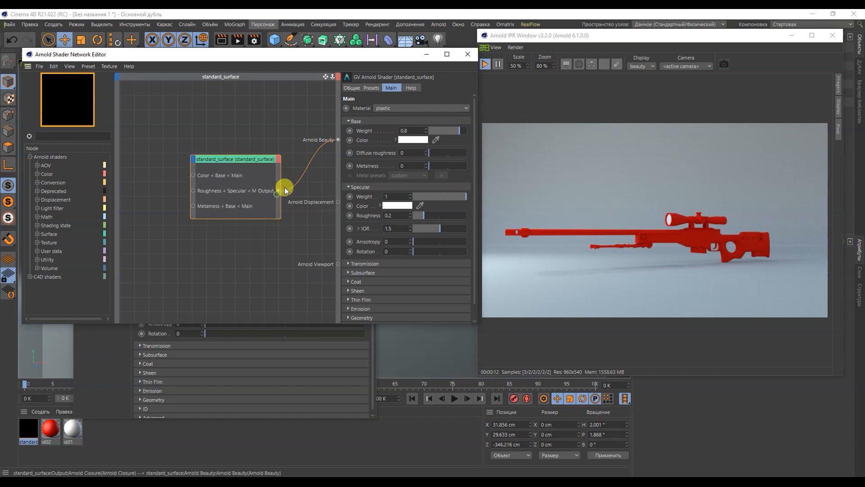
left_click(193, 158)
mouse_move(196, 164)
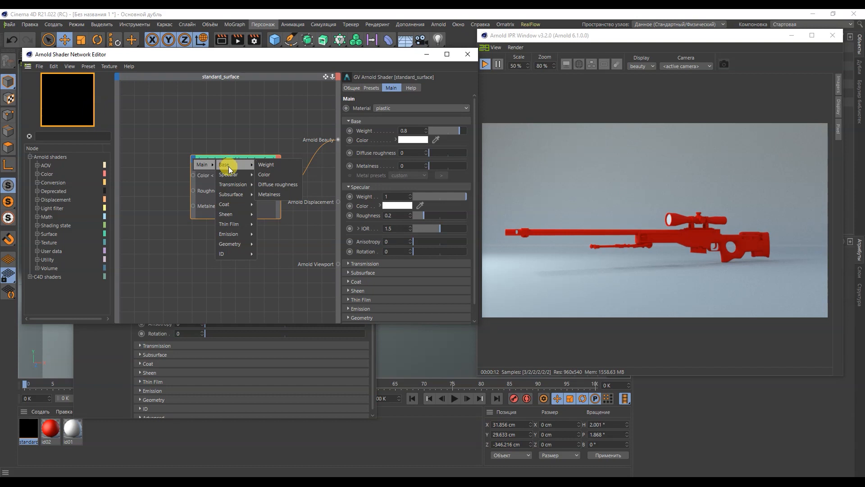
mouse_move(234, 176)
mouse_move(242, 193)
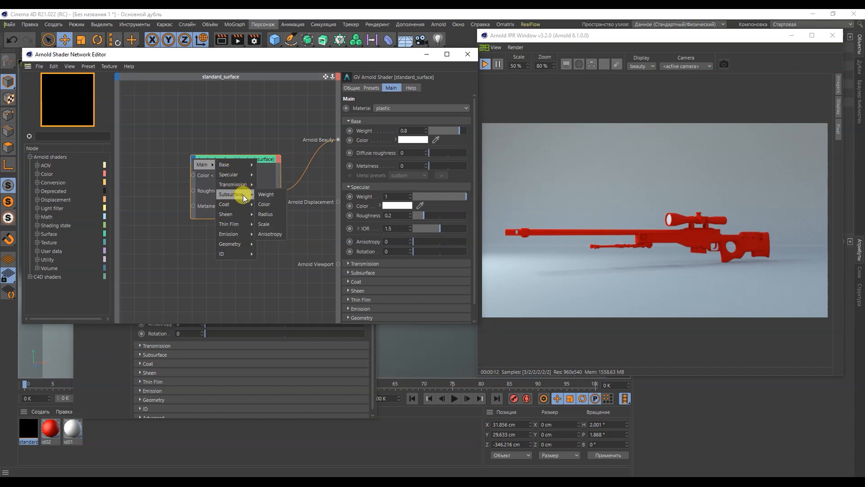
mouse_move(231, 244)
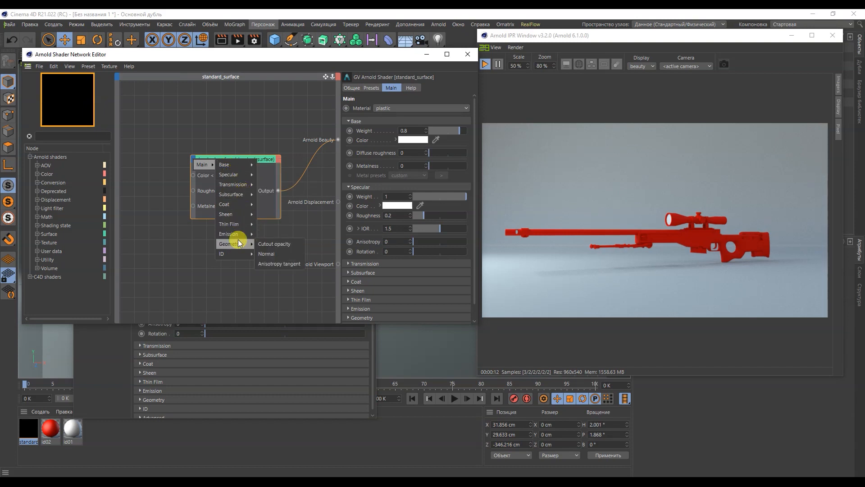
left_click(271, 254)
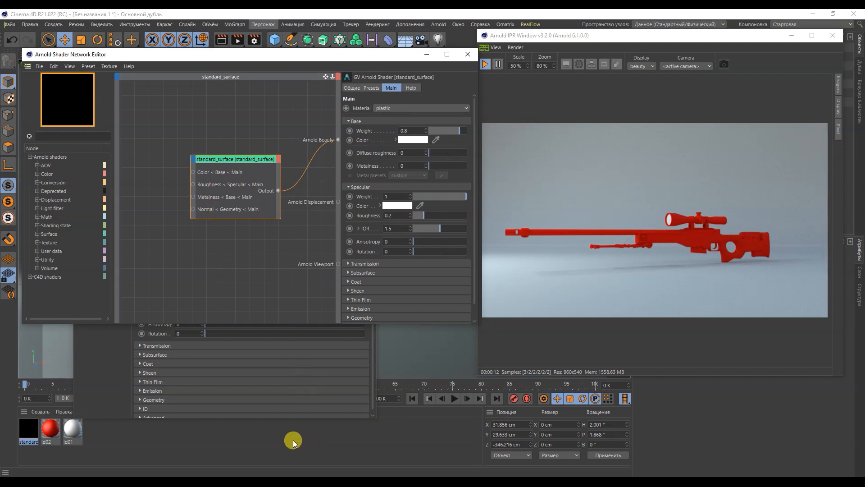
Bring awp_id02_BaseColor.png from the tex folder into the shader network and connect it to the standard_surface Base Color port.
left_click(144, 483)
left_click_drag(607, 153, 650, 147)
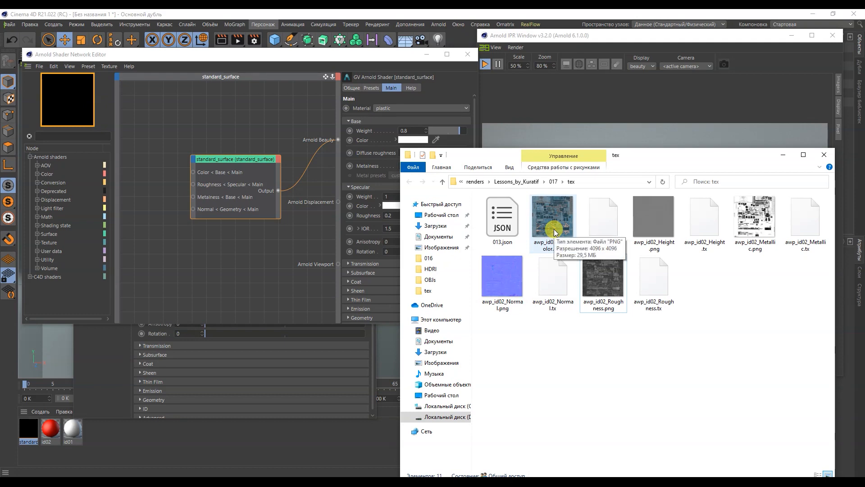
left_click(554, 229)
left_click_drag(553, 228, 165, 168)
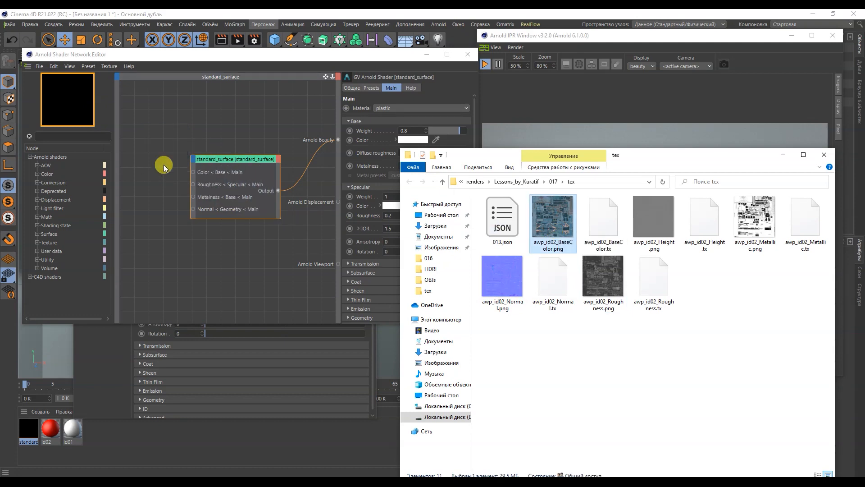
left_click(784, 154)
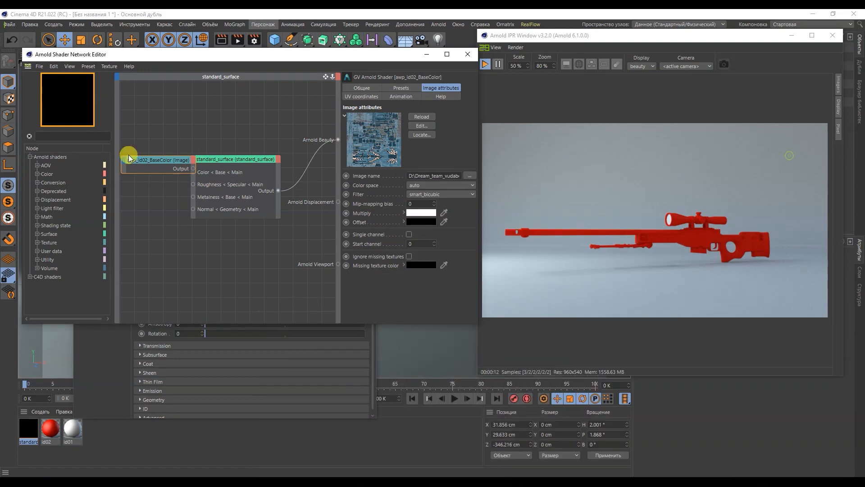
left_click_drag(145, 158, 193, 172)
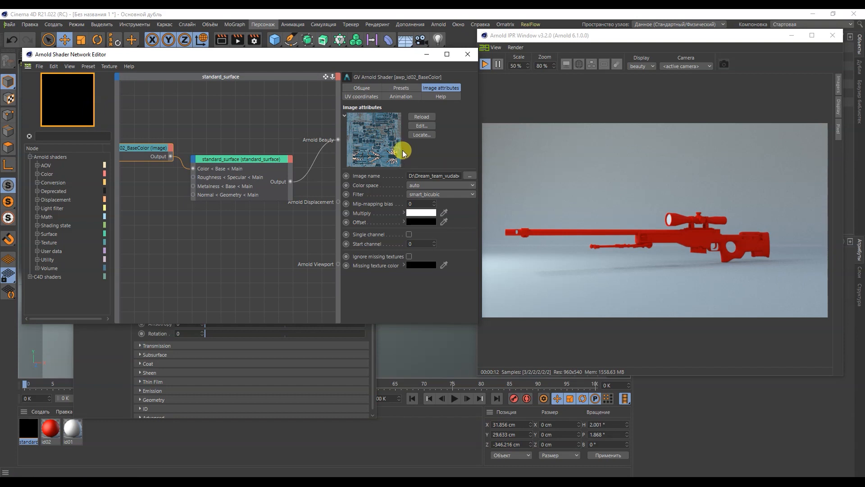
Restart the IPR render and replace the red material on the weapon object with the standard_surface material.
left_click(485, 64)
left_click(485, 65)
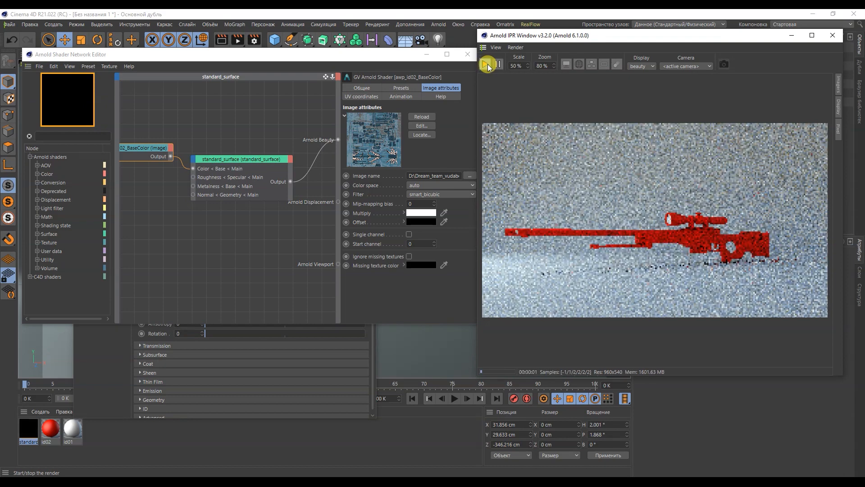
left_click_drag(544, 40, 529, 122)
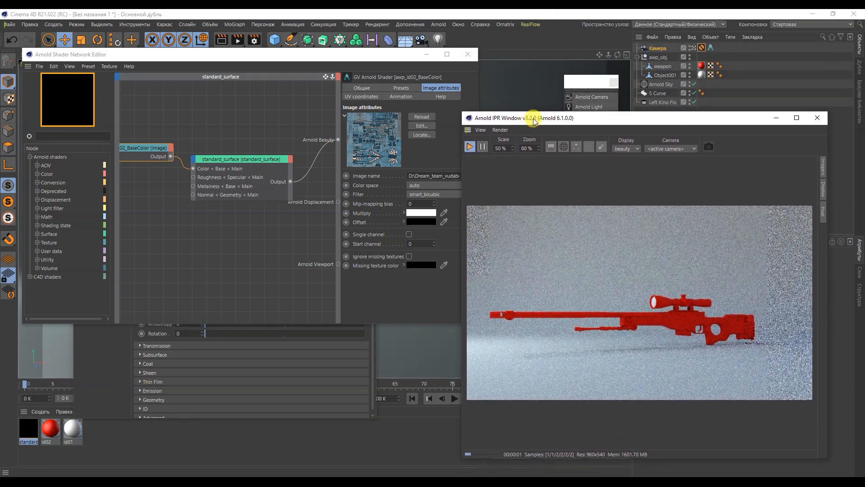
left_click_drag(60, 424, 701, 67)
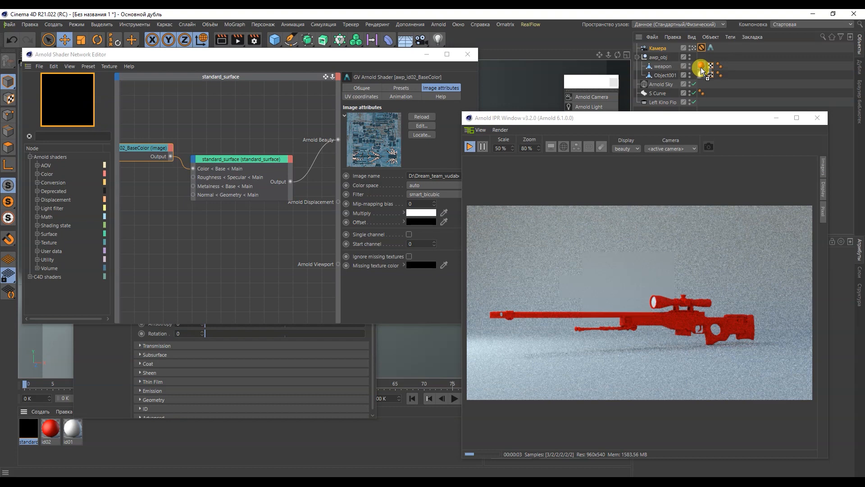
left_click_drag(663, 116, 692, 43)
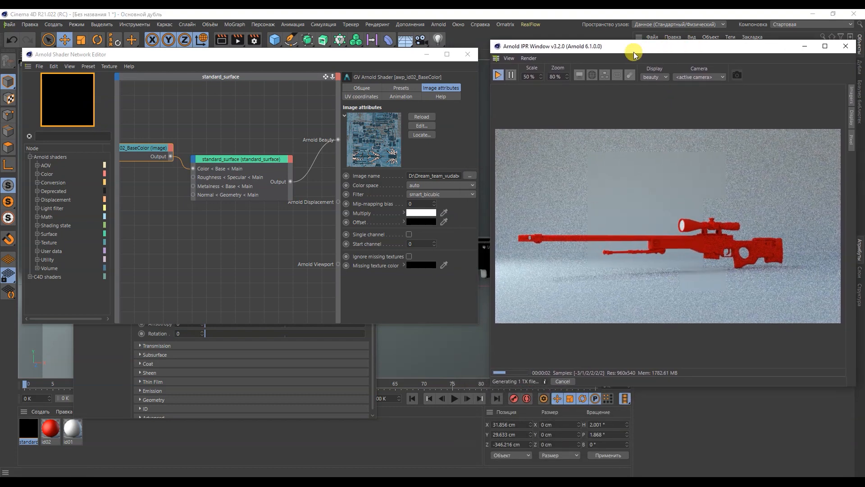
left_click_drag(637, 49, 633, 44)
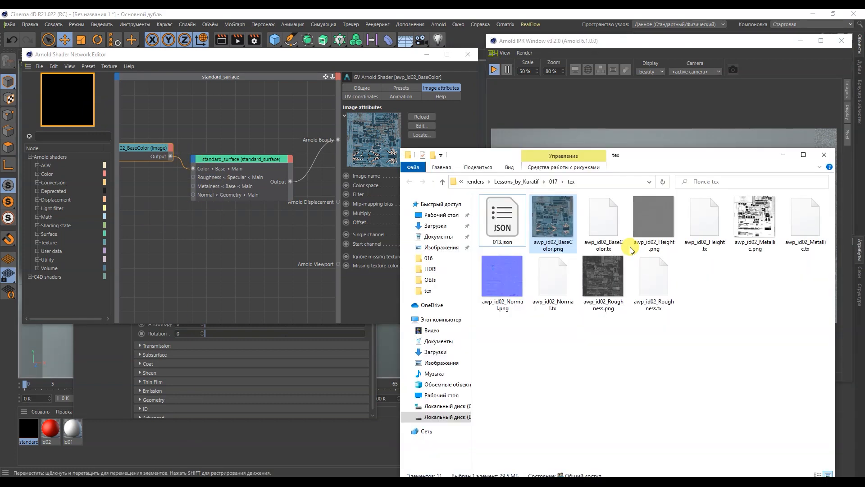
Add awp_id02_Roughness.png to the network, connect it to the Specular Roughness port and enable Single channel.
left_click(612, 292)
left_click_drag(612, 292, 143, 204)
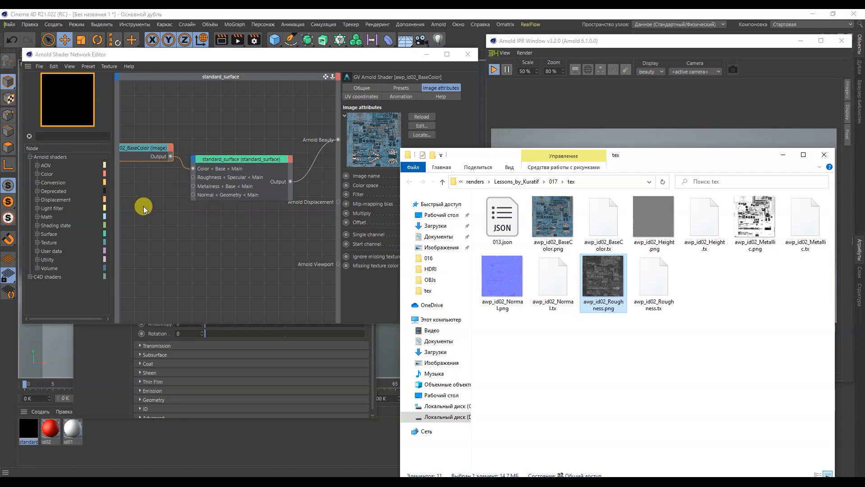
left_click(137, 173)
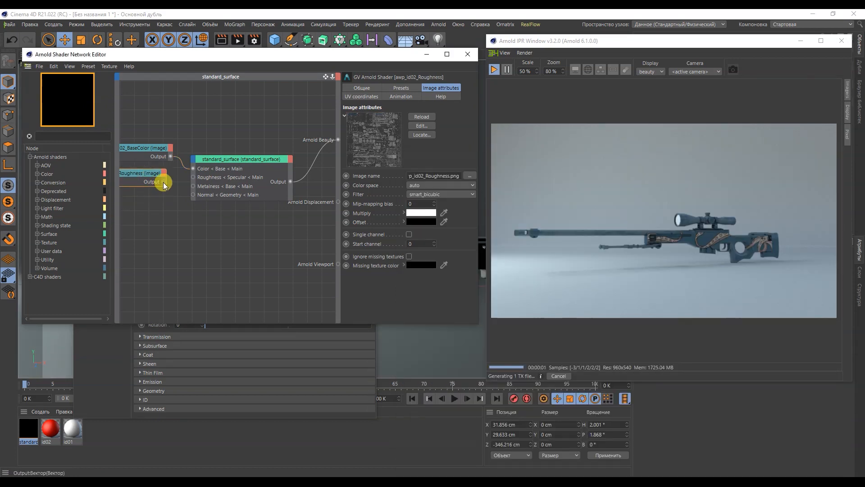
left_click_drag(188, 178, 193, 177)
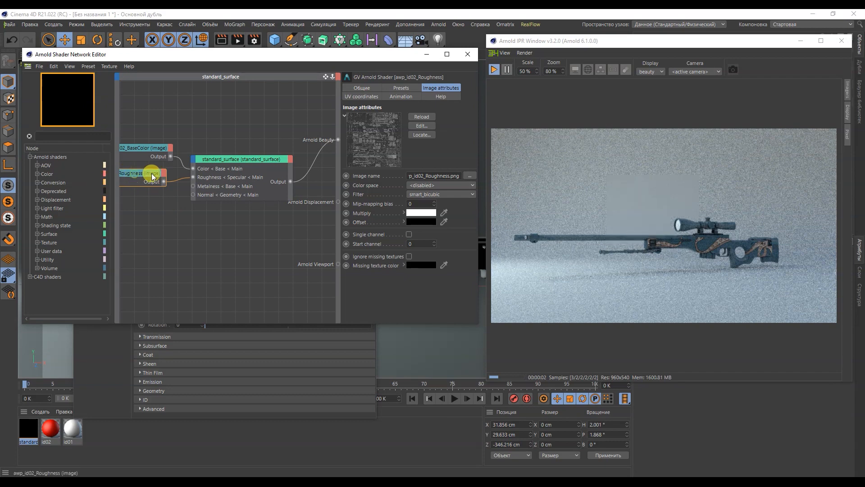
left_click(408, 234)
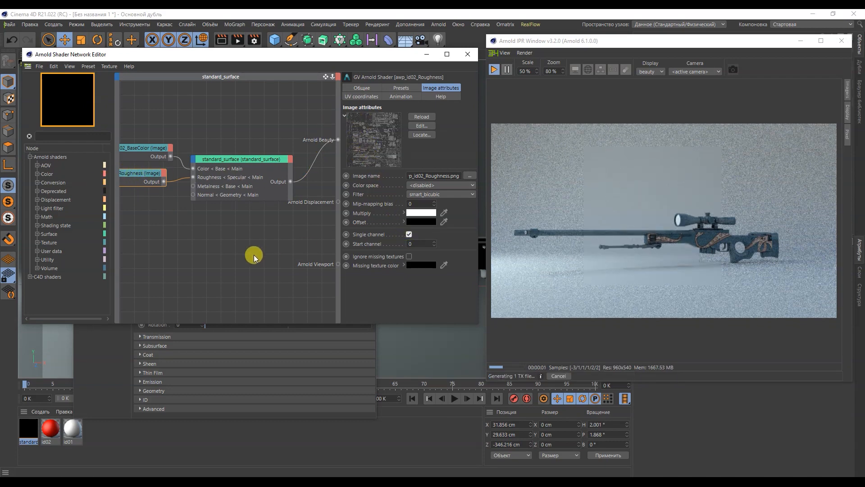
Add awp_id02_Metallic.png to the network, connect it to the Base Metalness port and enable Single channel.
left_click(143, 482)
left_click(762, 230)
left_click_drag(762, 230, 144, 247)
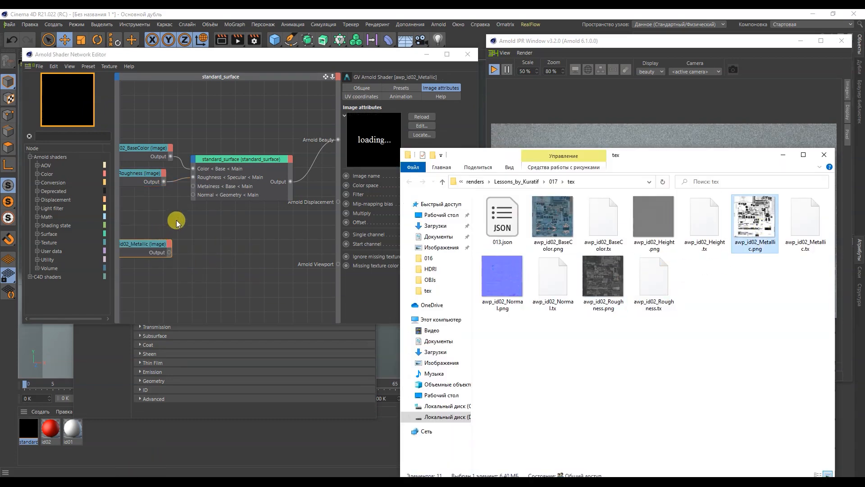
left_click(783, 155)
left_click_drag(137, 242, 193, 186)
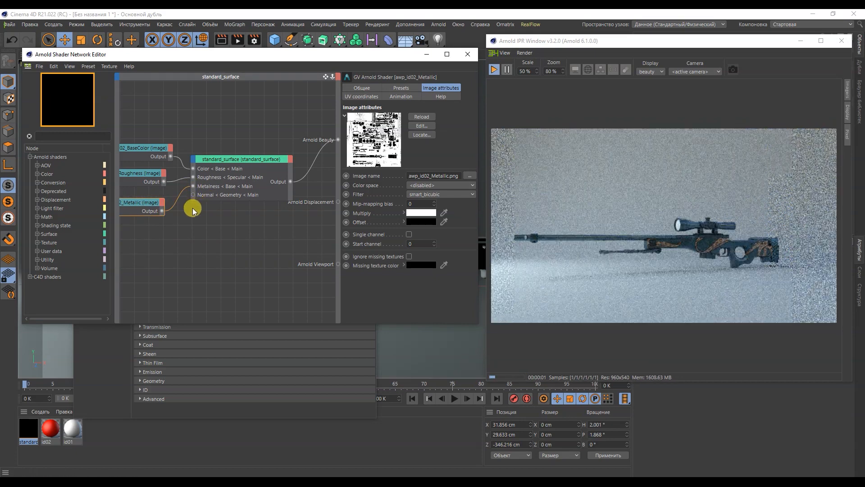
left_click(409, 235)
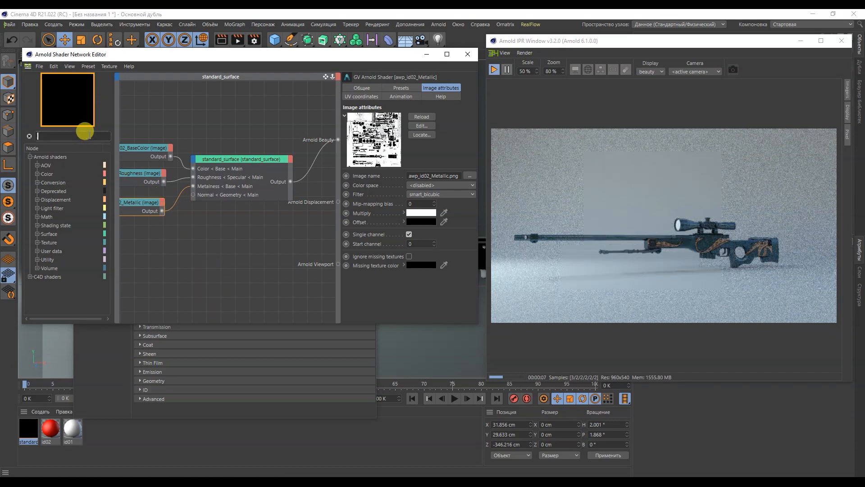
Find the normal_map shader with the search "norm", add it to the network and connect it to the standard_surface Normal port.
left_click(105, 135)
key("BackSpace")
key("BackSpace")
type("norm")
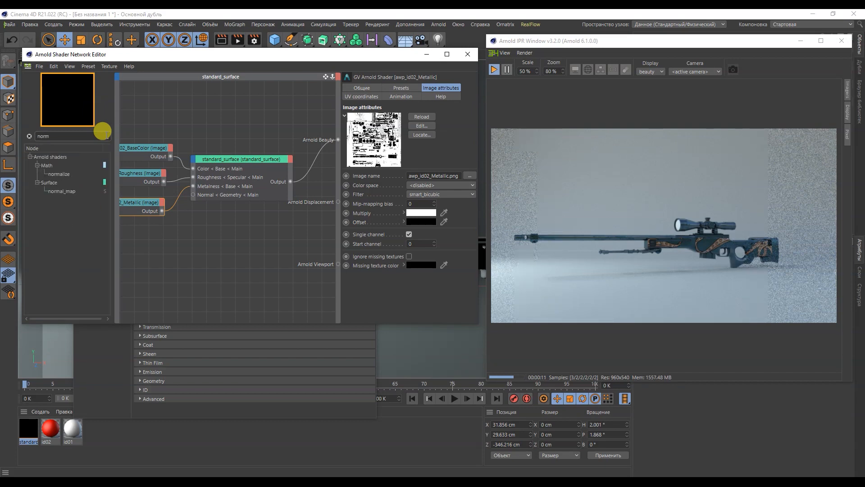
left_click_drag(60, 193, 145, 248)
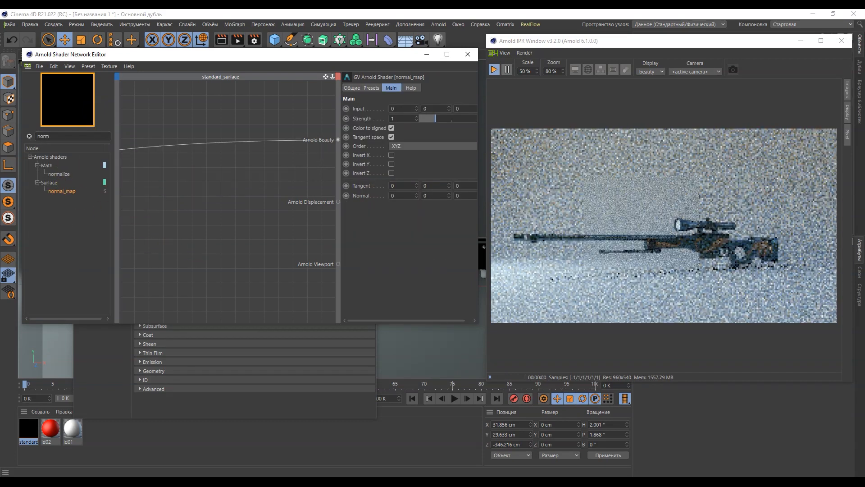
middle_click_drag(122, 216, 233, 206, "alt")
left_click_drag(156, 228, 211, 179)
left_click_drag(325, 77, 408, 75)
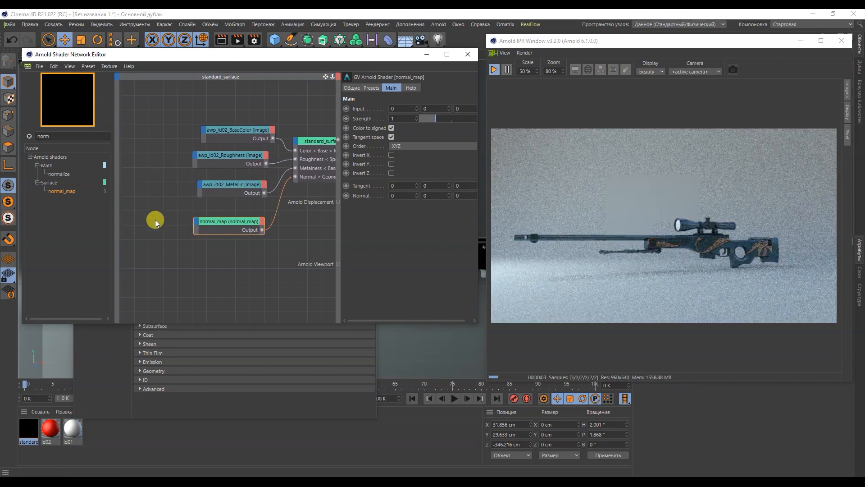
Add awp_id02_Normal.png to the network and connect it to the Input port of the normal_map node.
left_click(265, 474)
left_click_drag(508, 290, 146, 244)
left_click(783, 154)
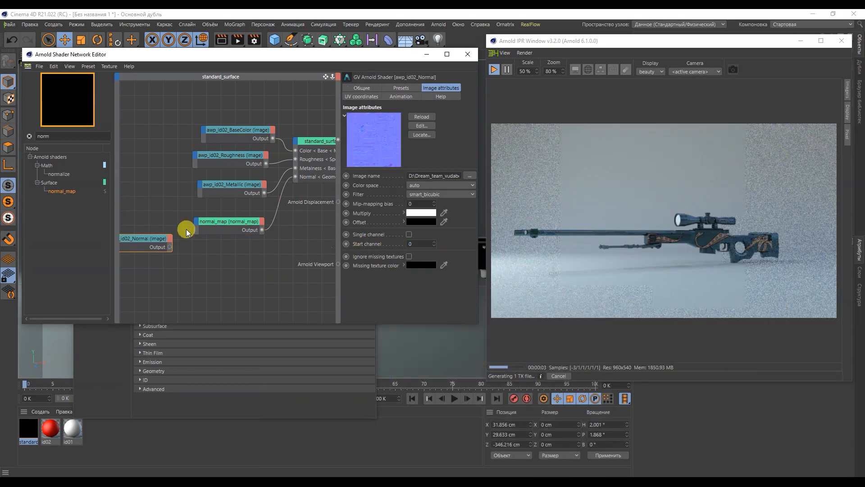
left_click_drag(148, 238, 198, 223)
left_click(235, 230)
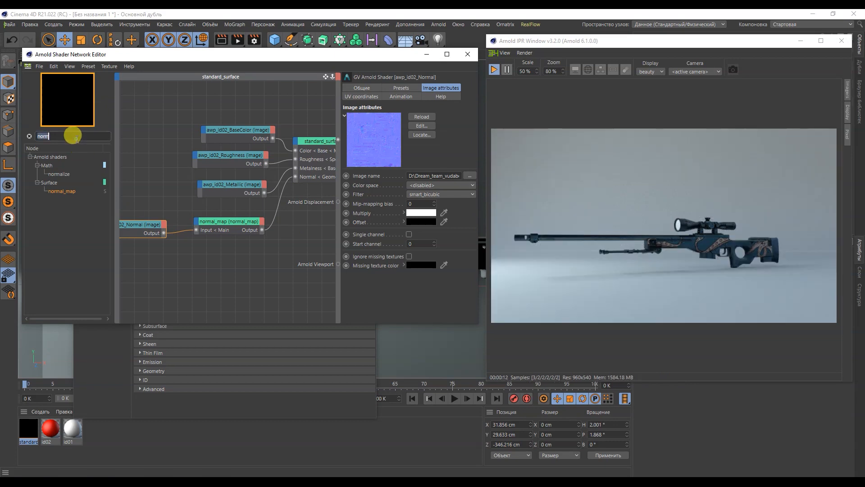
Find the displacement shader with the search "dis", connect it to Arnold Displacement, and feed awp_id02_Height.png into its Displacement port.
type("dis")
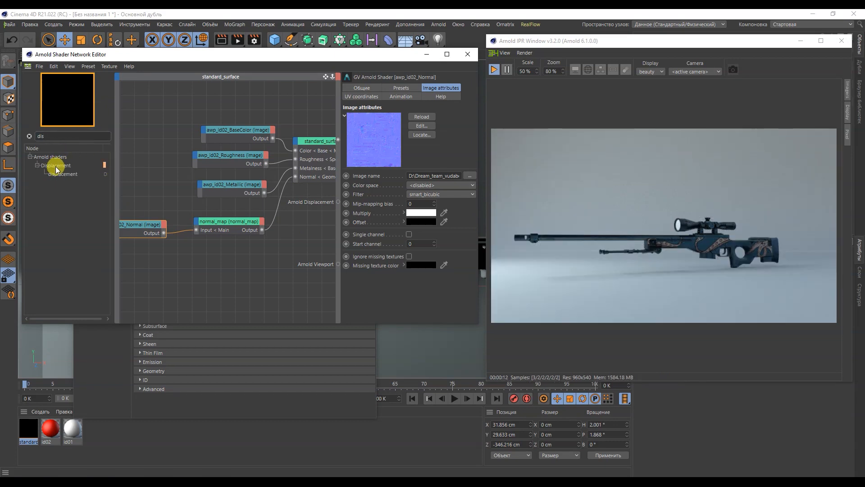
left_click_drag(60, 174, 234, 286)
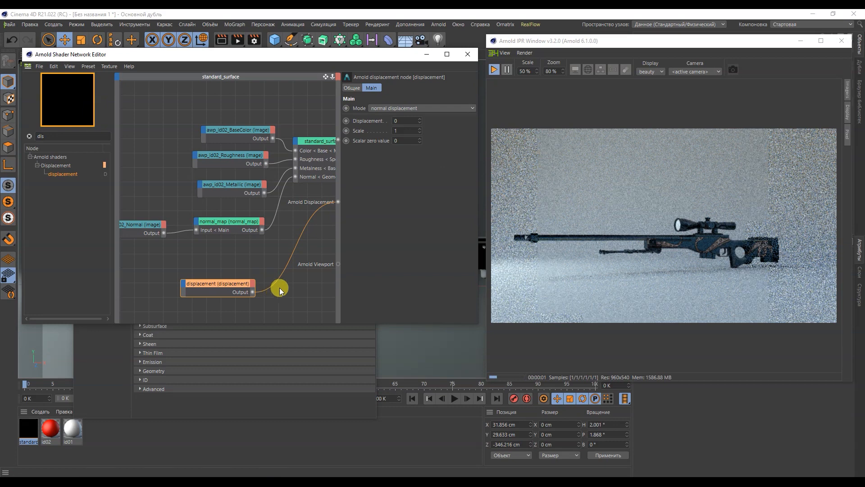
left_click(161, 483)
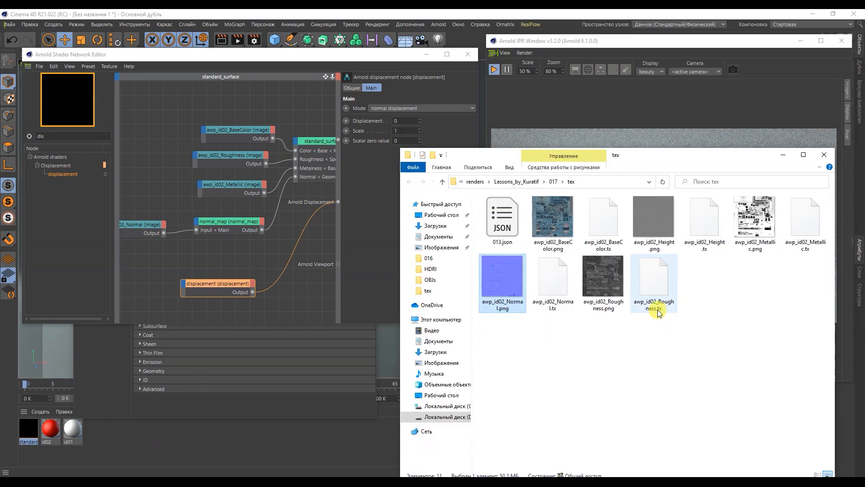
mouse_move(661, 235)
left_mouse_down()
mouse_move(183, 299)
mouse_move(129, 287)
mouse_move(185, 287)
left_mouse_up()
left_click(782, 155)
mouse_move(190, 290)
left_click(218, 291)
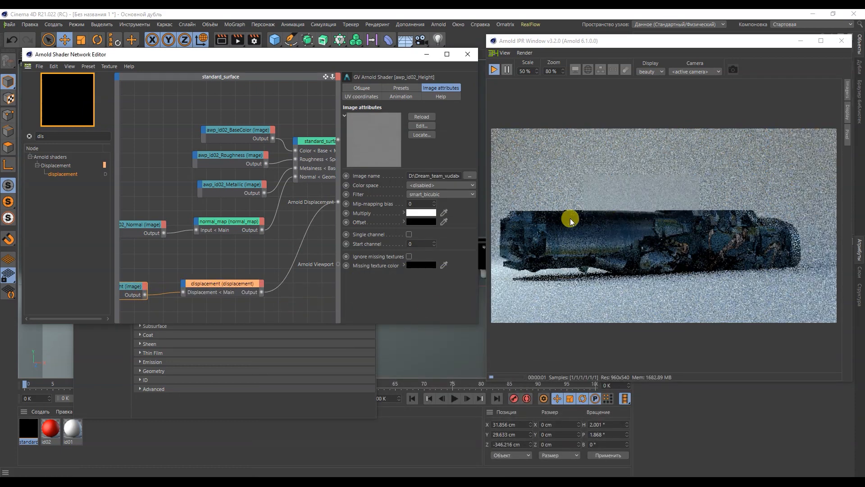
Set the Scale of the displacement node to 0.01.
left_click(232, 287)
left_click(409, 120)
type("0.01")
key("Return")
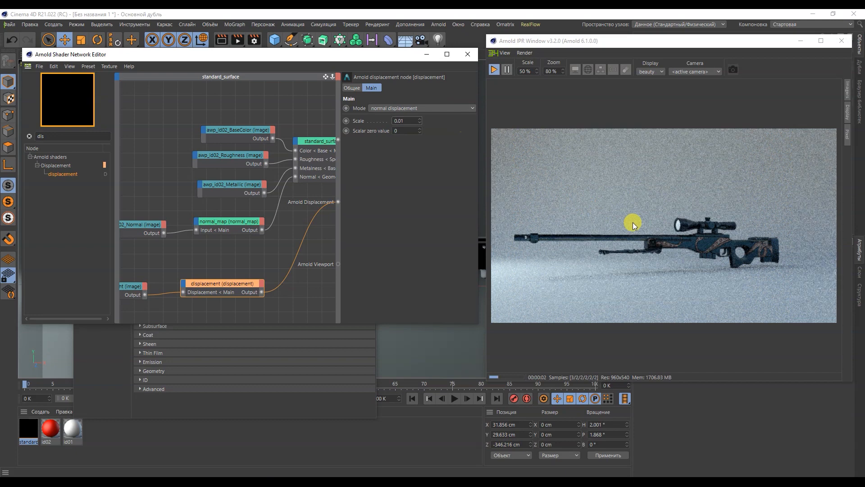
Add an Arnold Parameters tag to the weapon object and set its displacement Height to 0.1 cm.
left_click_drag(611, 42, 327, 38)
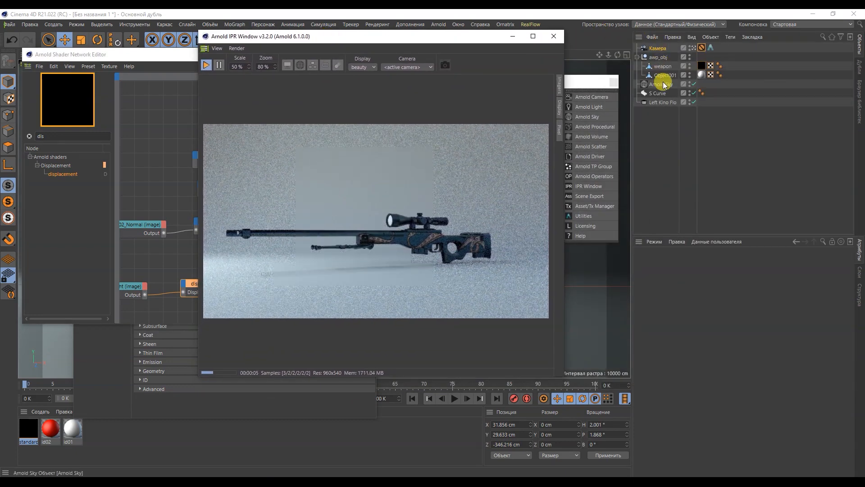
left_click(661, 67)
right_click(660, 67)
mouse_move(692, 21)
left_click(831, 21)
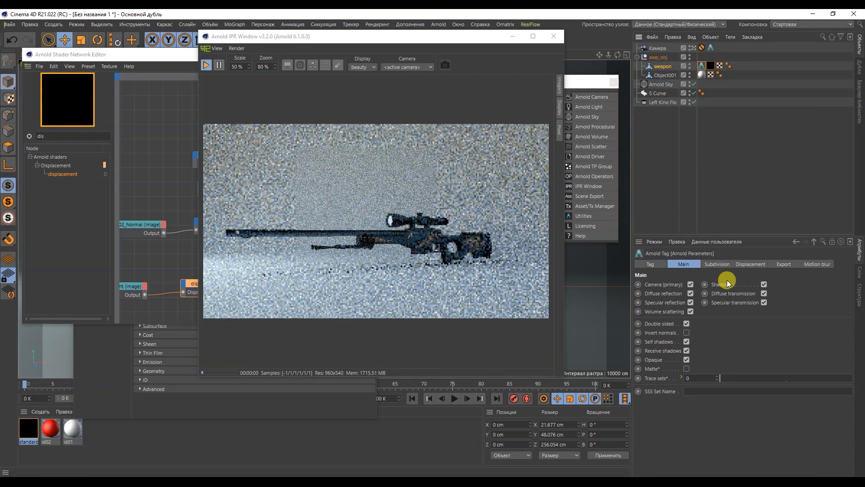
left_click(750, 264)
left_click_drag(696, 283, 662, 282)
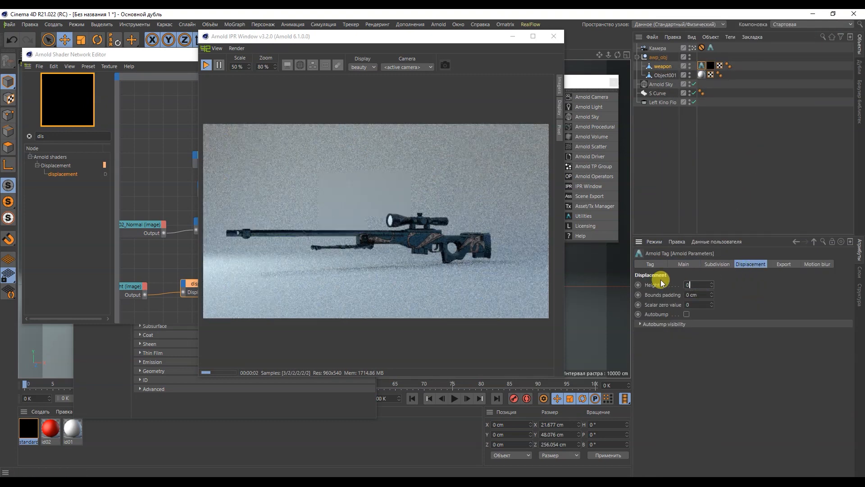
key("Return")
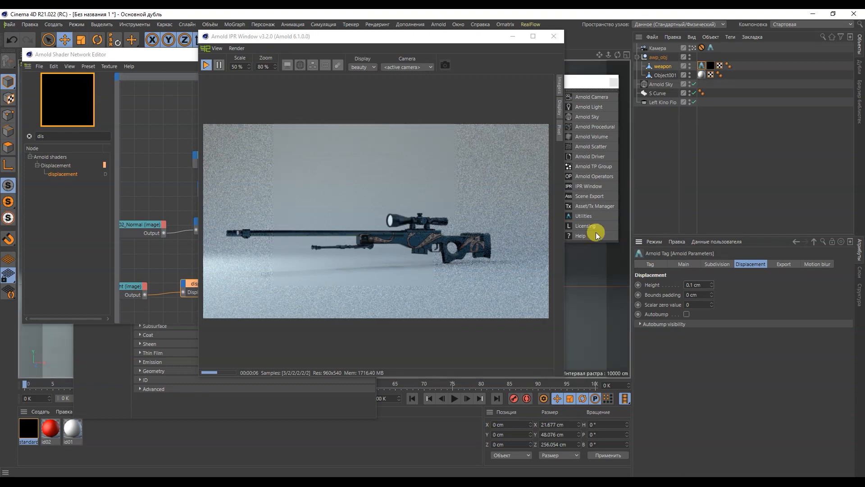
Enable Single channel on the awp_id02_Height image node and close the shader network and material editors.
left_click_drag(367, 35, 609, 38)
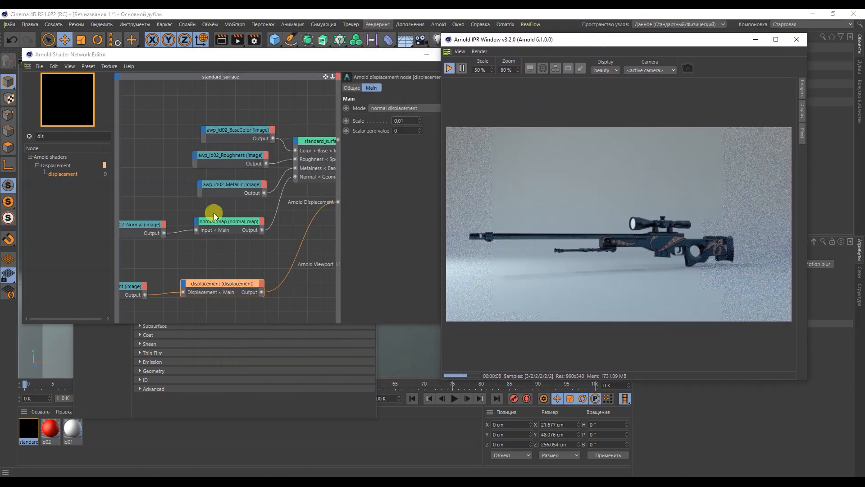
left_click(126, 287)
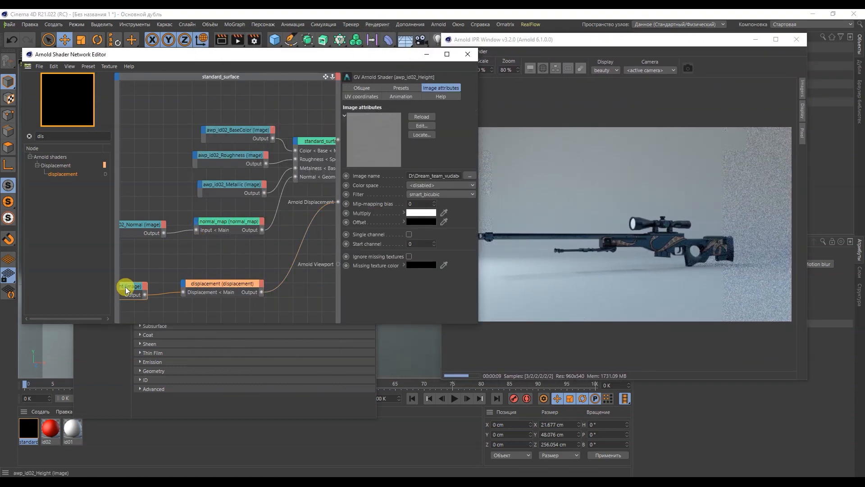
left_click(408, 234)
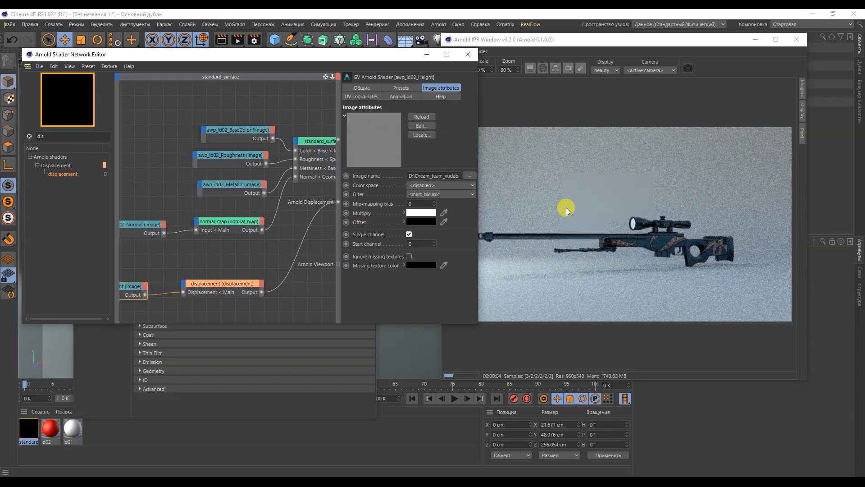
left_click(243, 284)
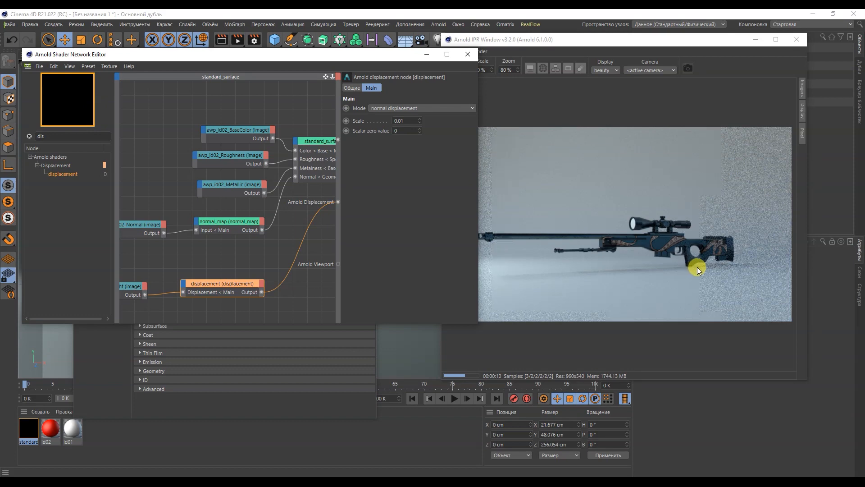
left_click(469, 53)
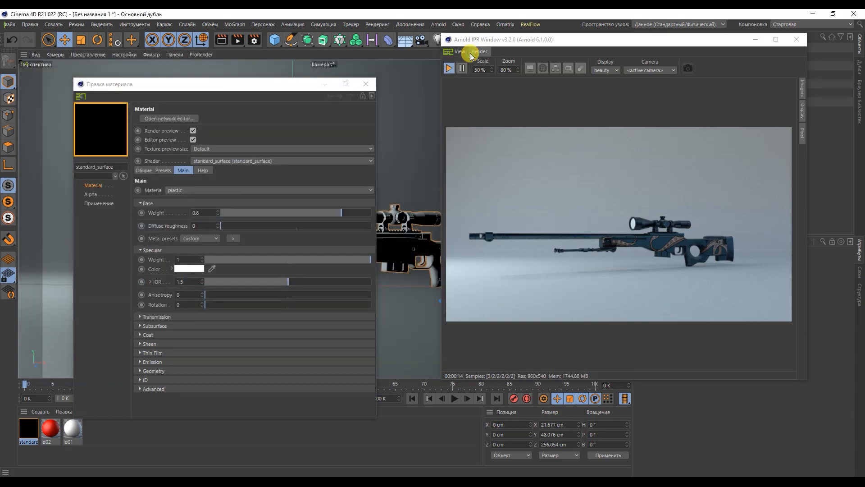
left_click(365, 84)
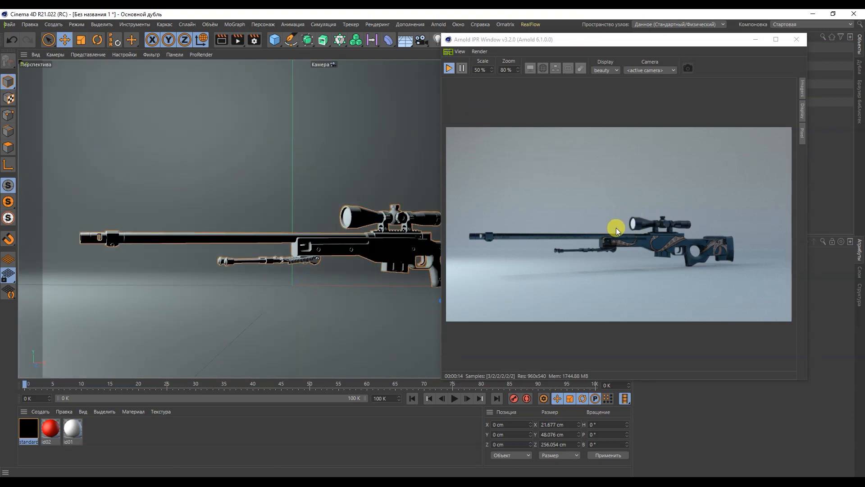
Create a second Arnold standard_surface material.
left_click(41, 412)
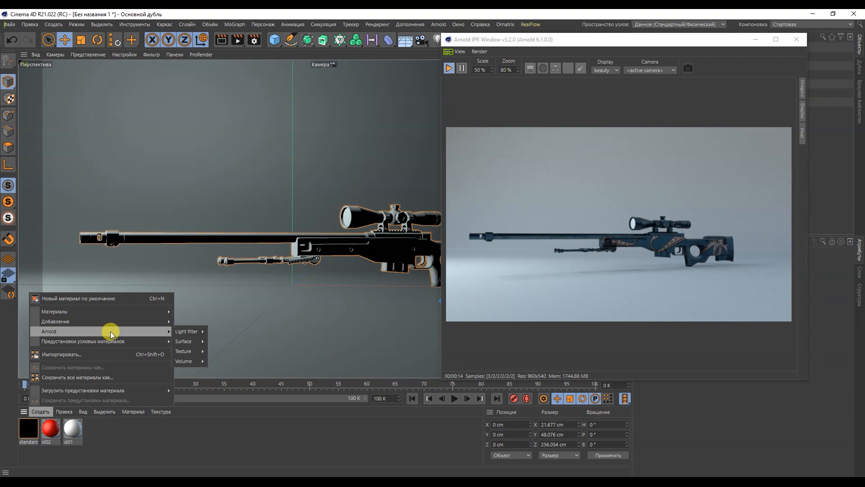
mouse_move(154, 333)
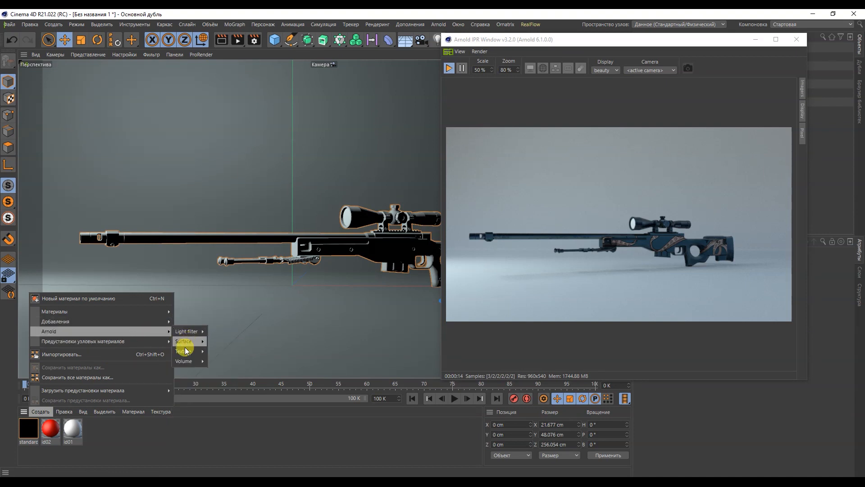
mouse_move(188, 340)
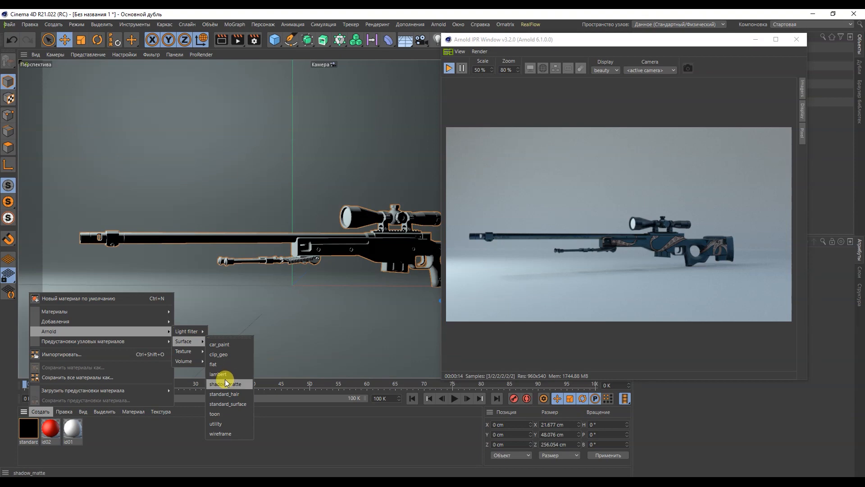
left_click(224, 404)
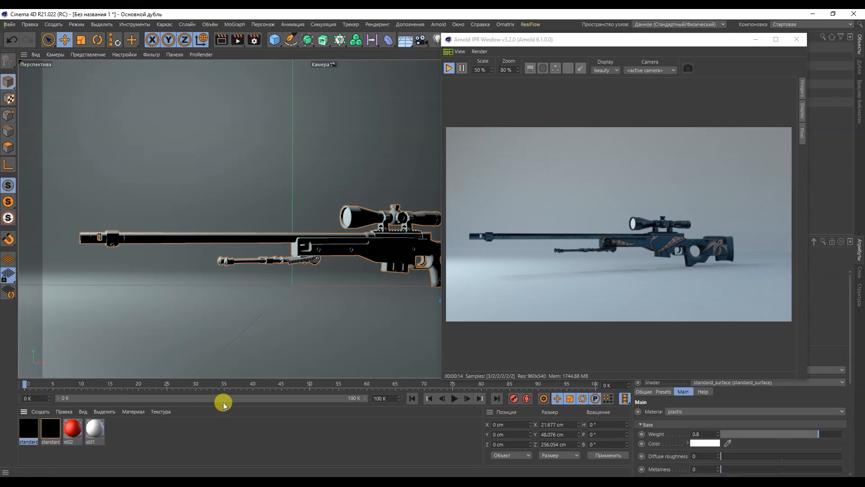
Check the shader network of the textured rifle material and rename that material as tex.
double_click(52, 431)
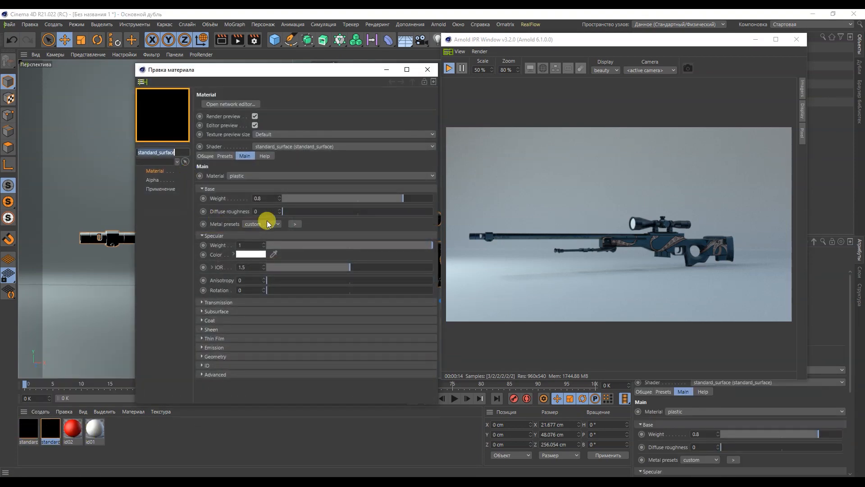
left_click(227, 104)
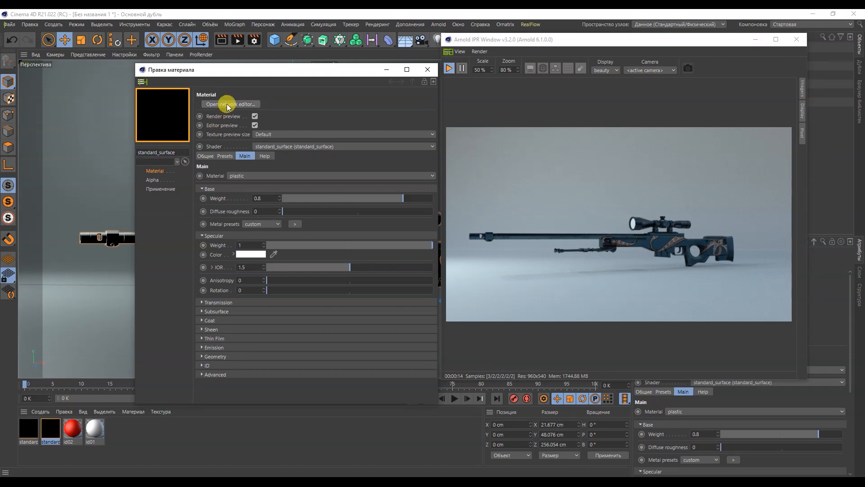
left_click(651, 97)
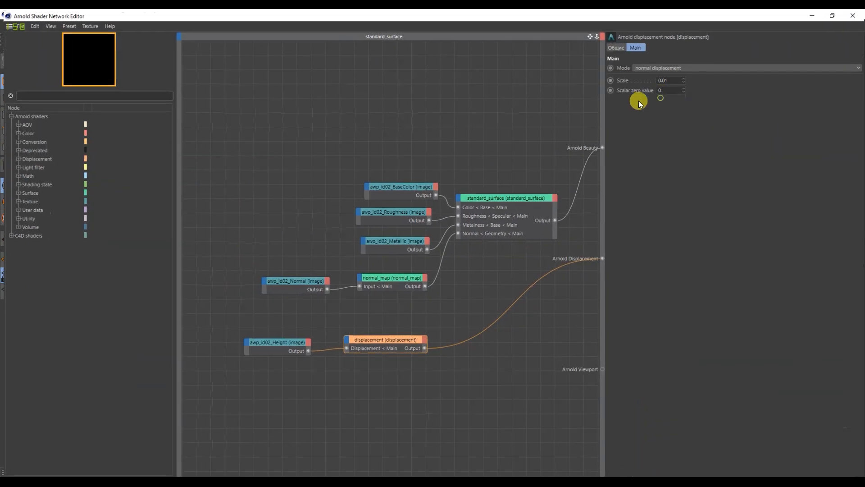
left_click(854, 14)
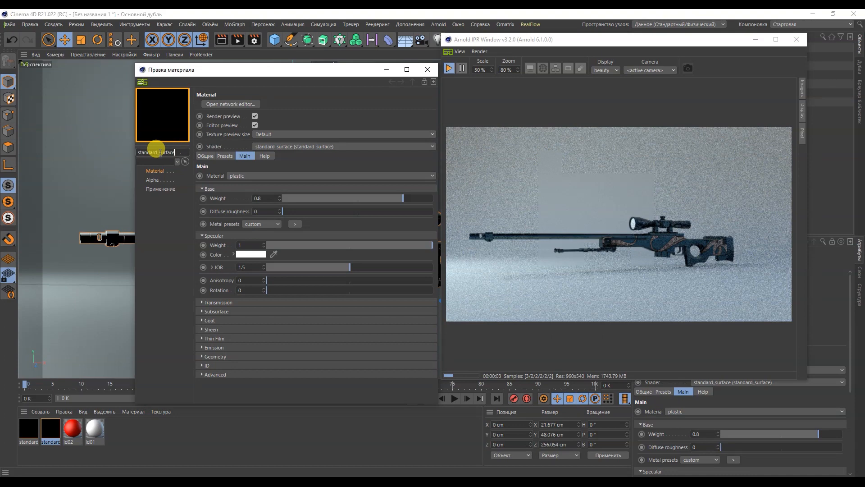
type("re")
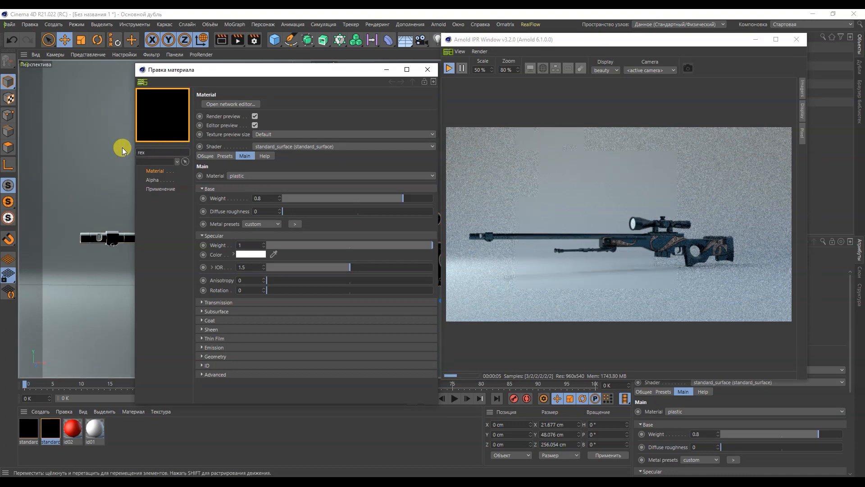
type("x")
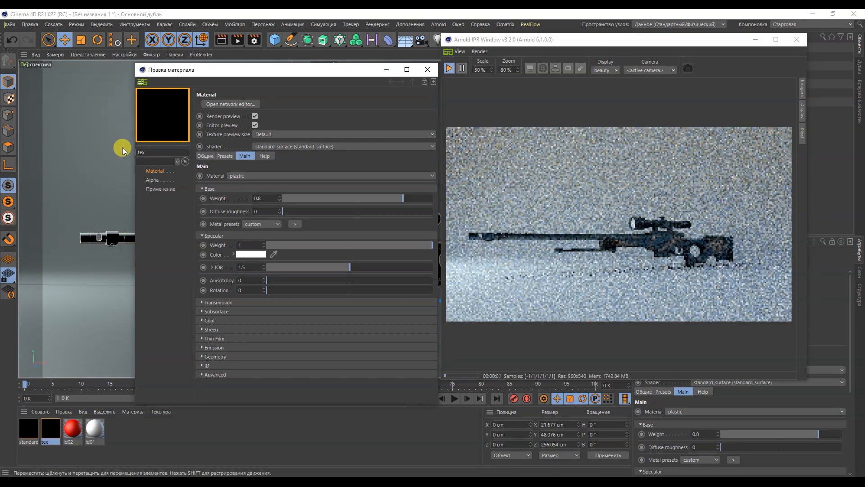
left_click(428, 70)
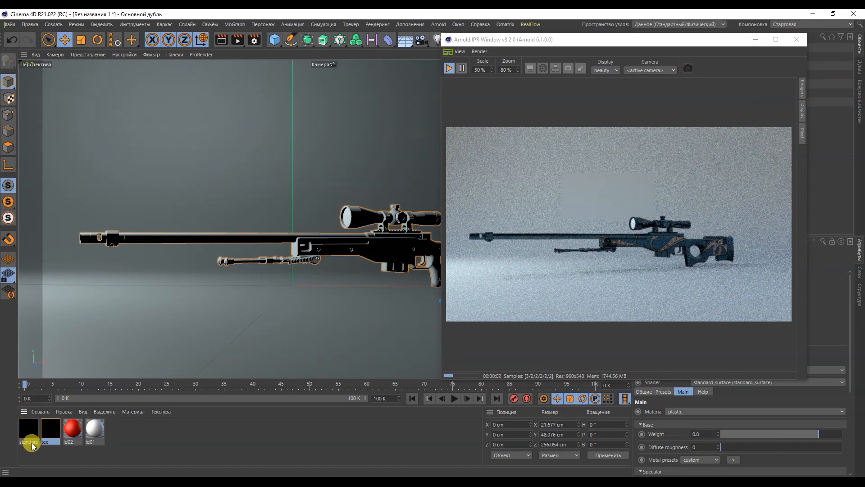
Rename the new untextured standard_surface material as glass.
double_click(29, 442)
type("ga")
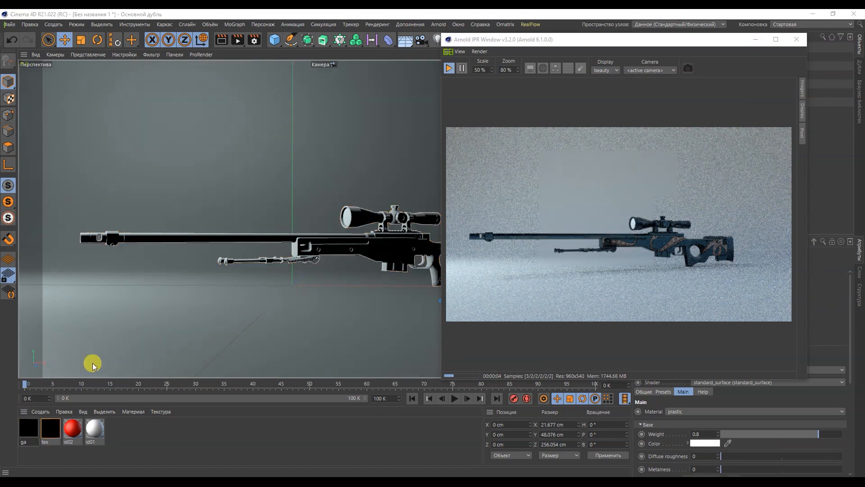
type("lass")
key("Return")
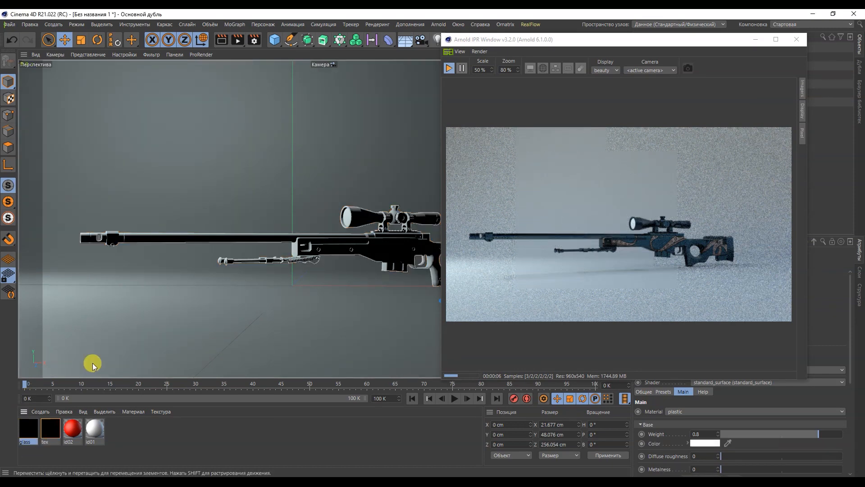
Open the glass material for editing, and rearrange its editor and the IPR window to uncover the viewport and object list.
double_click(29, 428)
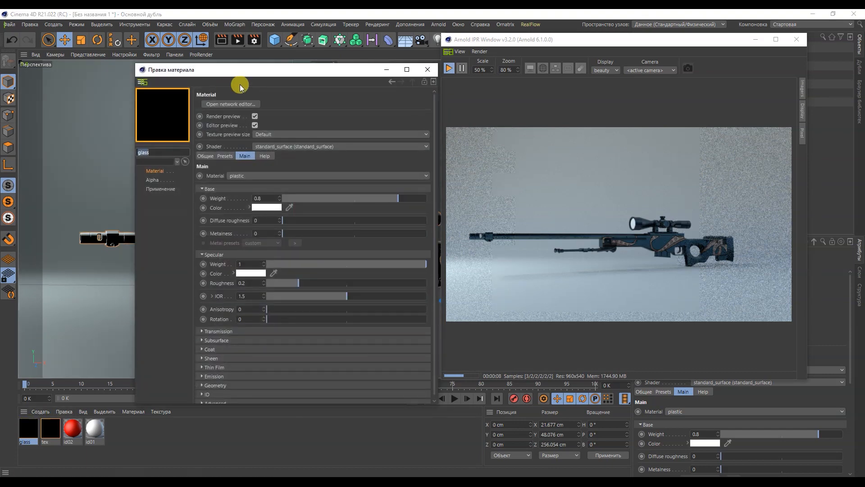
left_click_drag(247, 74, 224, 82)
left_click_drag(546, 39, 538, 83)
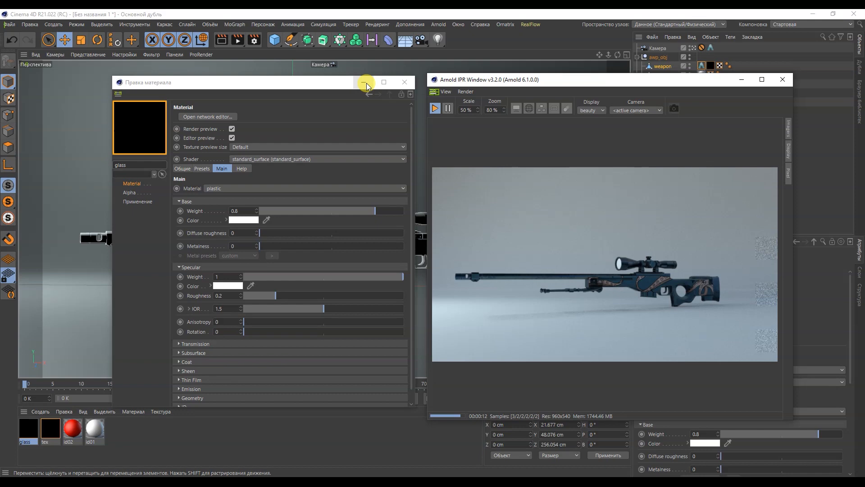
left_click(366, 83)
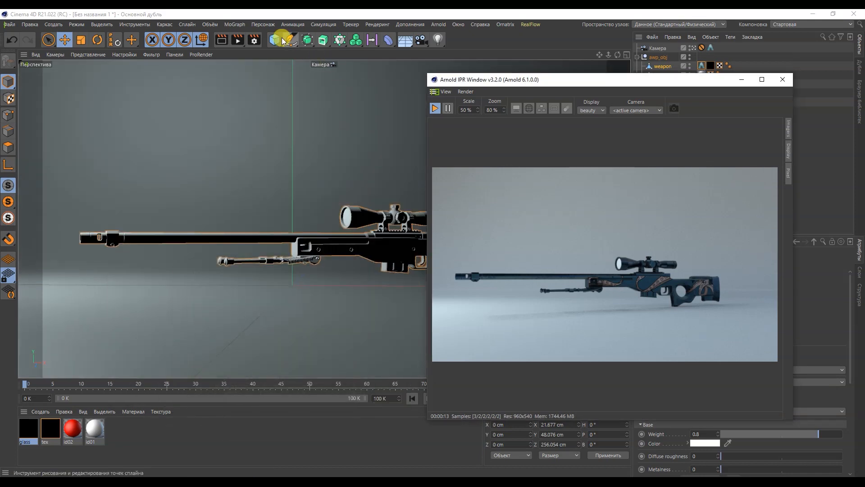
Add a sphere to the scene and raise it above the rifle to about Y 133.6 cm.
left_click_drag(274, 40, 302, 45)
left_click(469, 70)
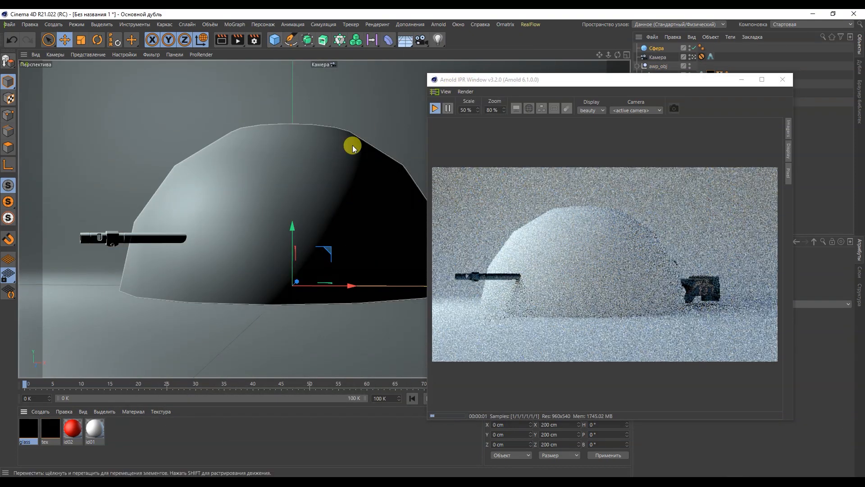
left_click_drag(291, 231, 297, 61)
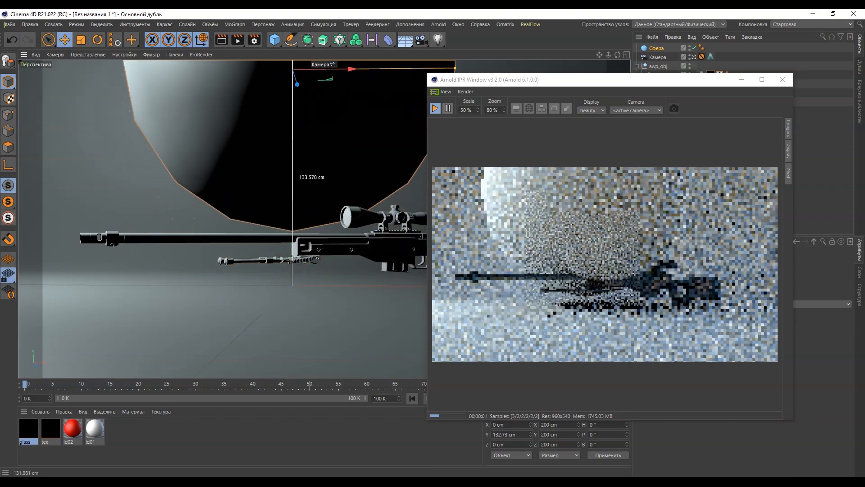
Scale the sphere down to about 17.6 cm and lower it to about Y 51.5 cm, just above the rifle.
left_click(84, 40)
left_click_drag(338, 145, 3, 248)
left_click_drag(276, 160, 363, 133)
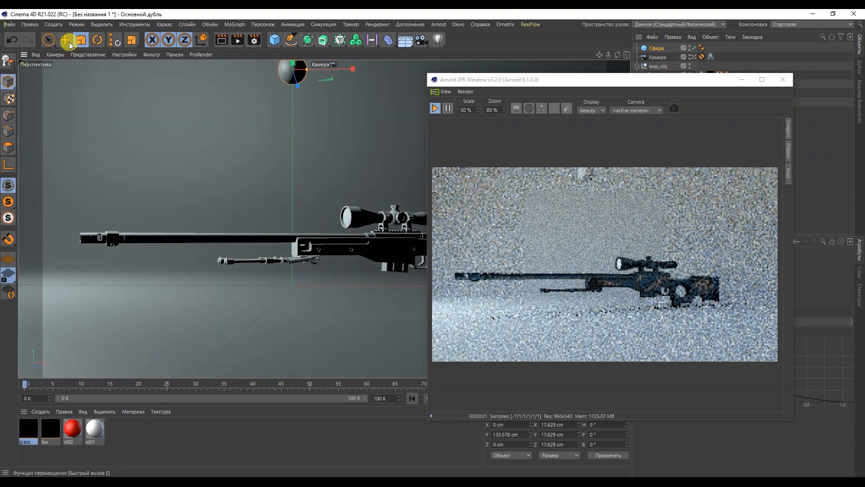
left_click(67, 39)
left_click_drag(293, 66, 275, 194)
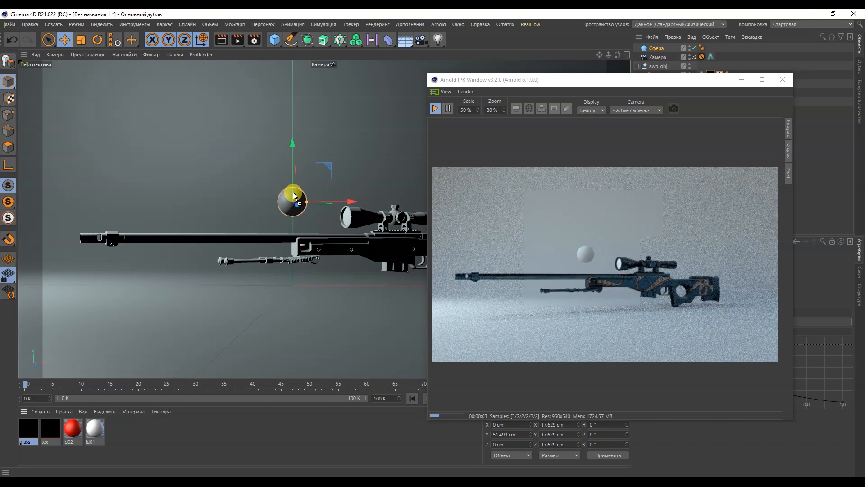
Apply the glass material to the sphere and open the material's shader network.
left_click_drag(293, 192, 293, 192)
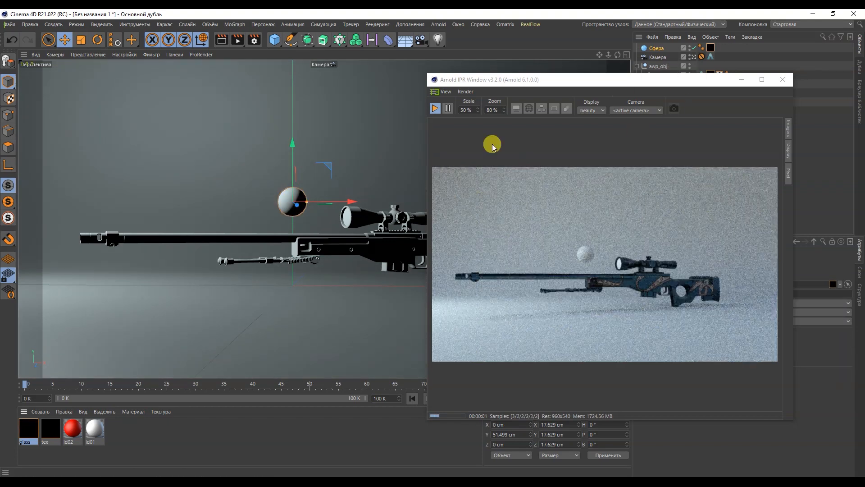
double_click(28, 429)
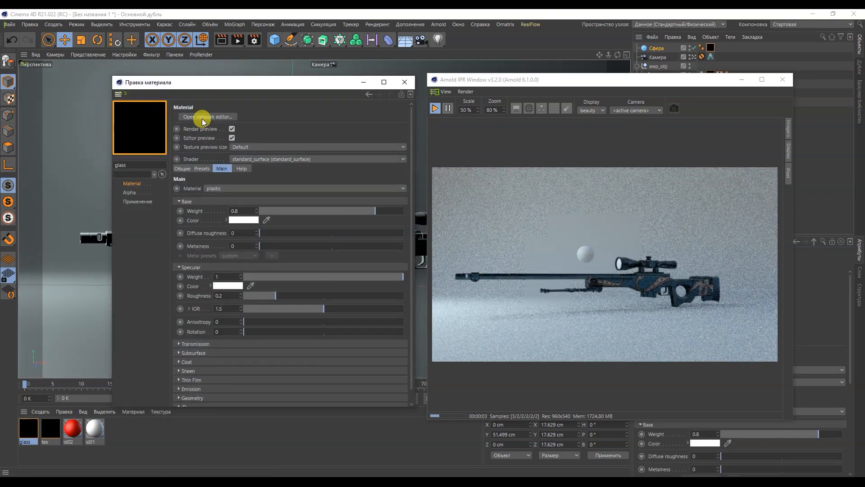
left_click(202, 118)
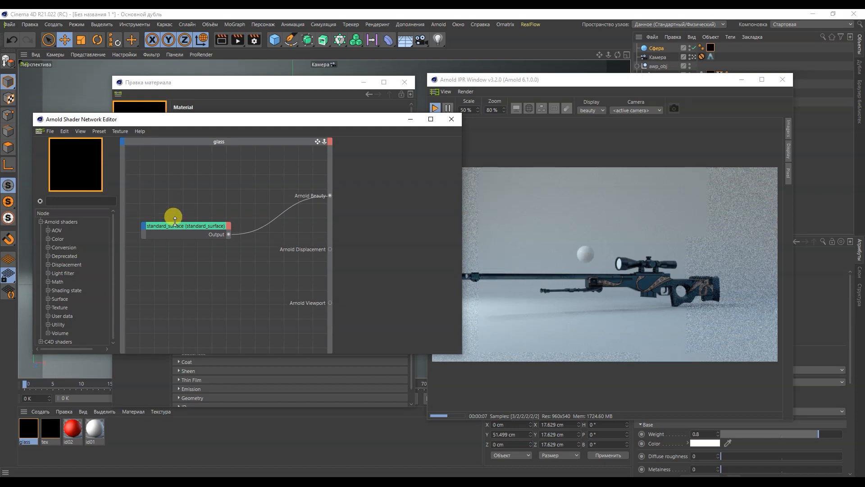
Set the transmission weight of the glass material's standard_surface shader to 1.
left_click(175, 221)
left_click(400, 174)
left_click(396, 180)
left_click_drag(457, 178, 457, 231)
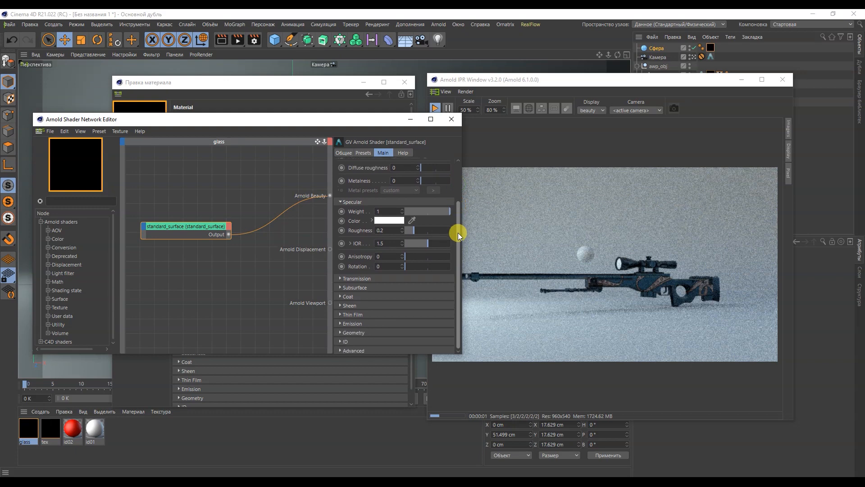
left_click(372, 279)
scroll(457, 234, "down", 1)
left_click_drag(421, 272, 459, 276)
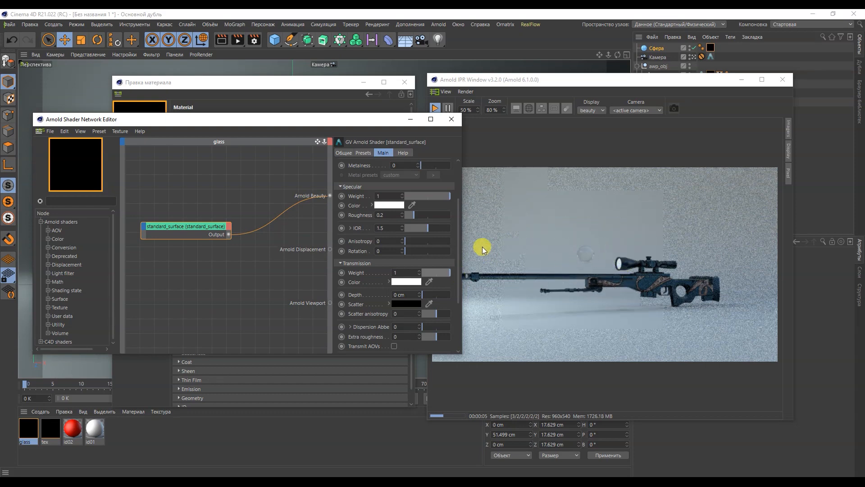
Tint the glass shader's transmission color pale cyan with hue 171° and saturation 12%.
left_click_drag(460, 237, 462, 259)
left_click(407, 251)
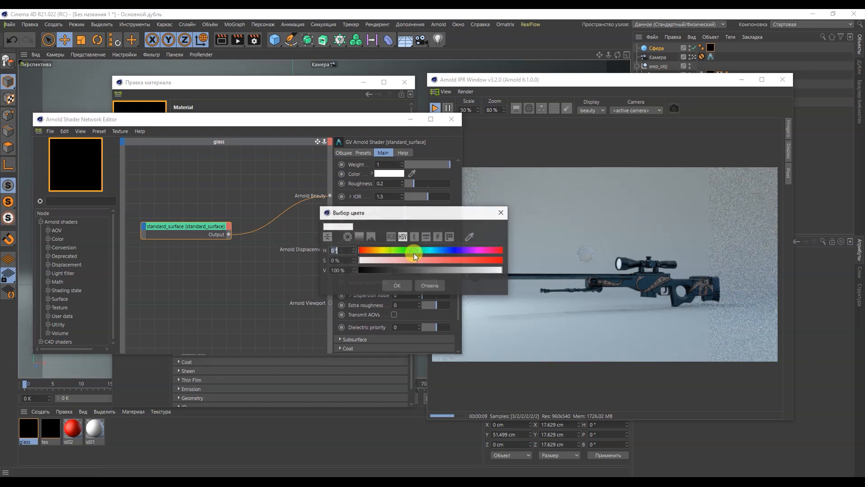
left_click(427, 250)
left_click(368, 260)
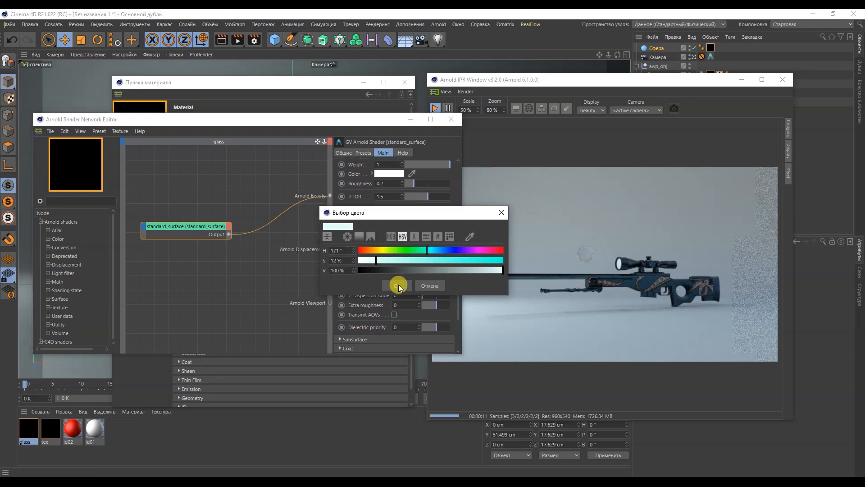
left_click(397, 286)
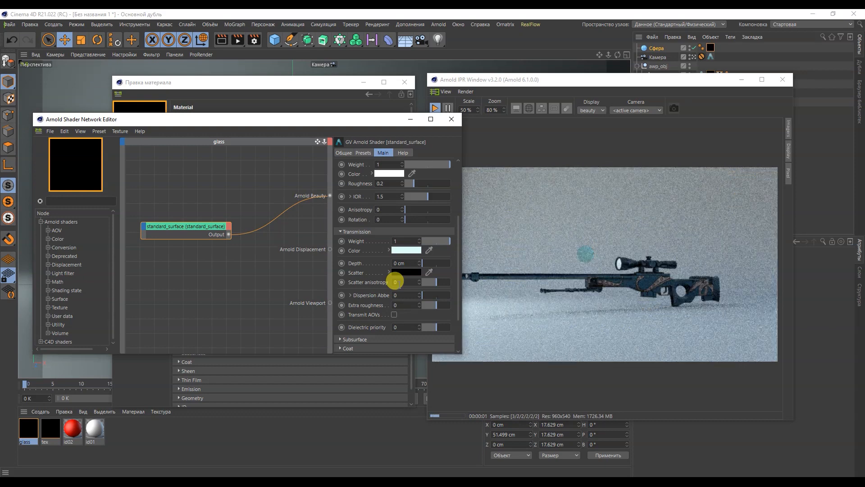
Shift the transmission color's hue toward light blue and close the shader network and material editors.
left_click(416, 250)
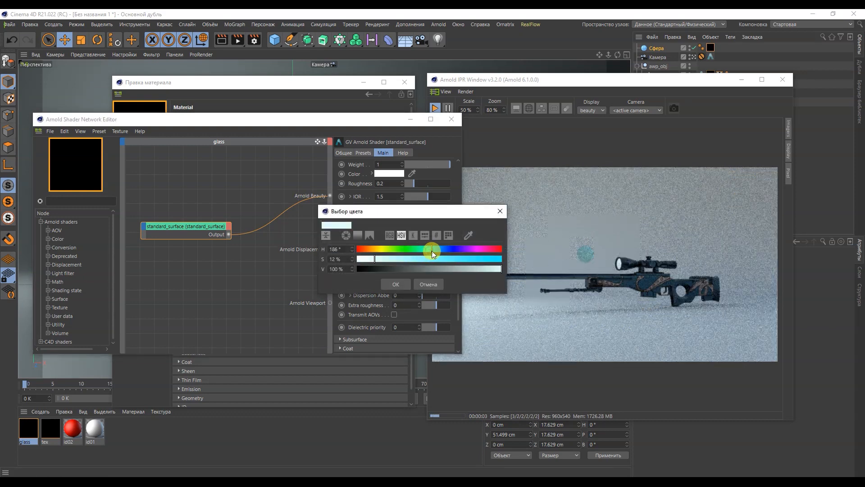
left_click_drag(432, 254, 439, 253)
left_click(401, 286)
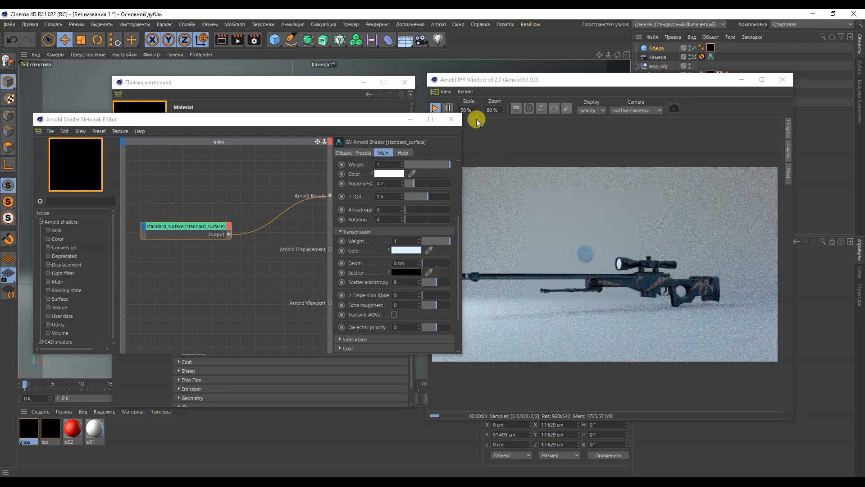
left_click(451, 119)
left_click(410, 83)
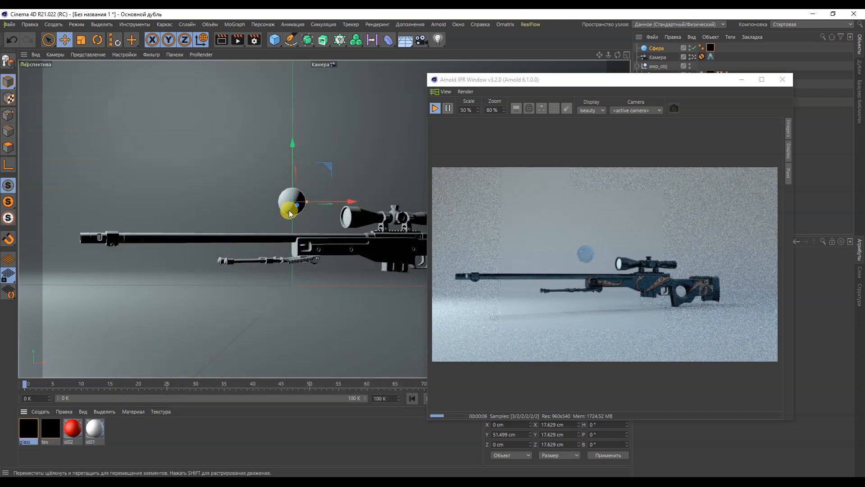
Uncover the object list and replace the material on Object001 with the glass material.
left_click_drag(29, 428, 702, 49)
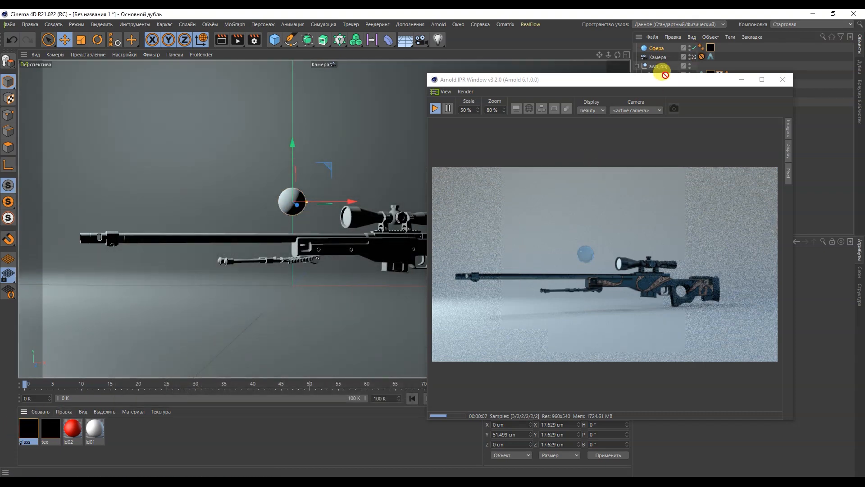
left_click_drag(489, 78, 279, 90)
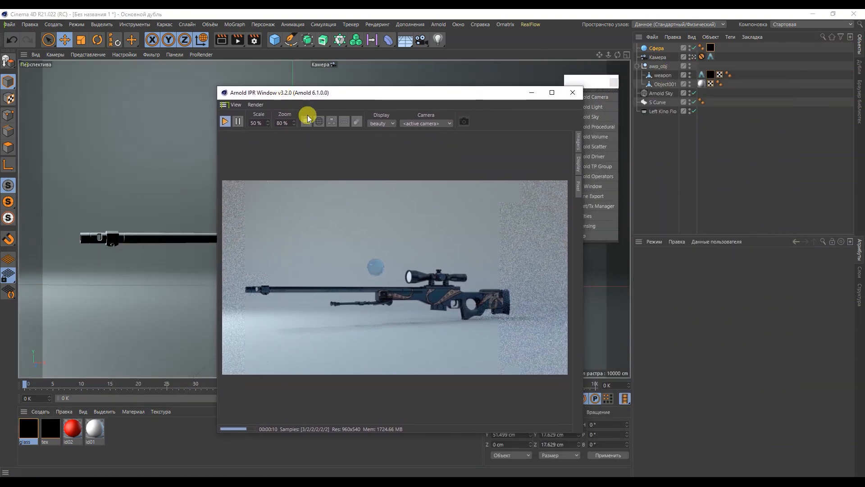
left_click_drag(29, 431, 738, 77)
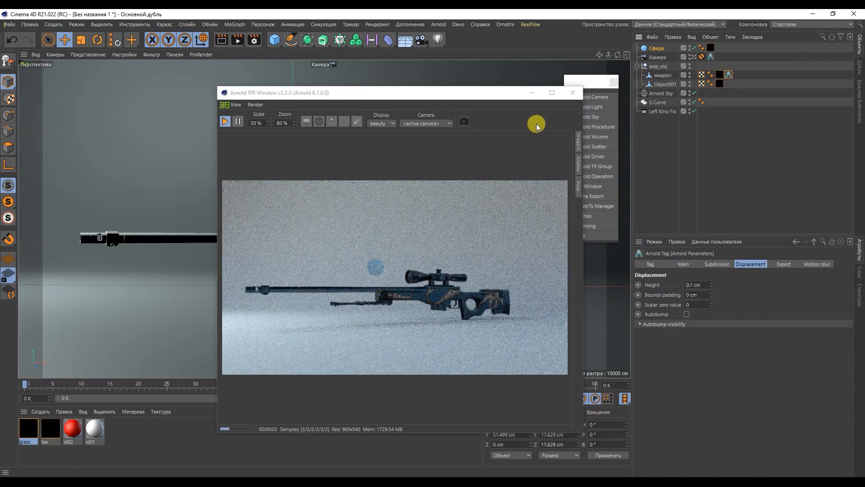
Delete the preview sphere from the scene and restart the IPR render.
left_click_drag(469, 91, 651, 93)
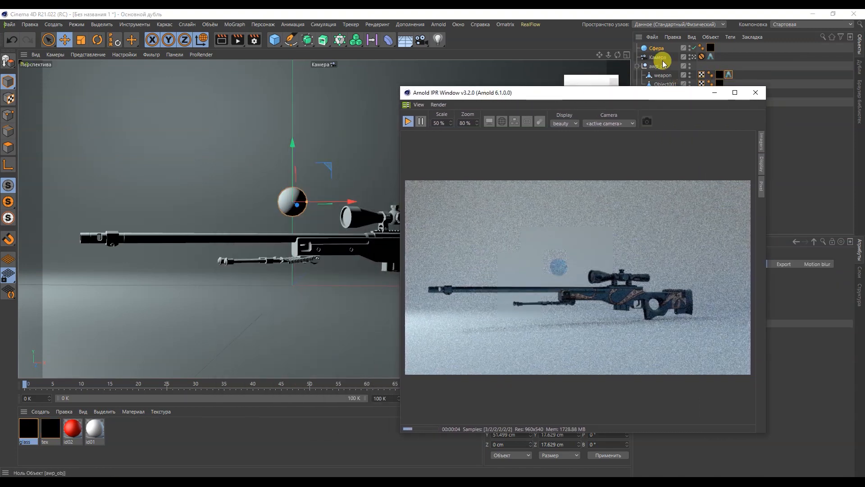
left_click(657, 48)
key("Delete")
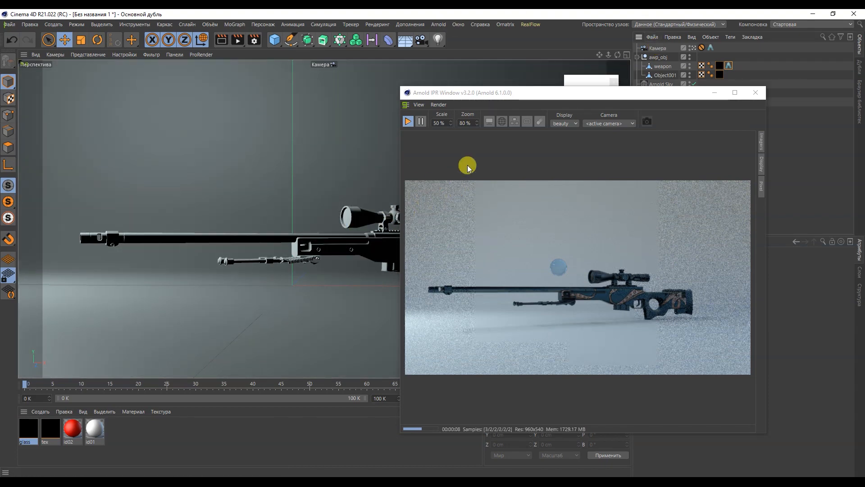
left_click_drag(588, 95, 618, 93)
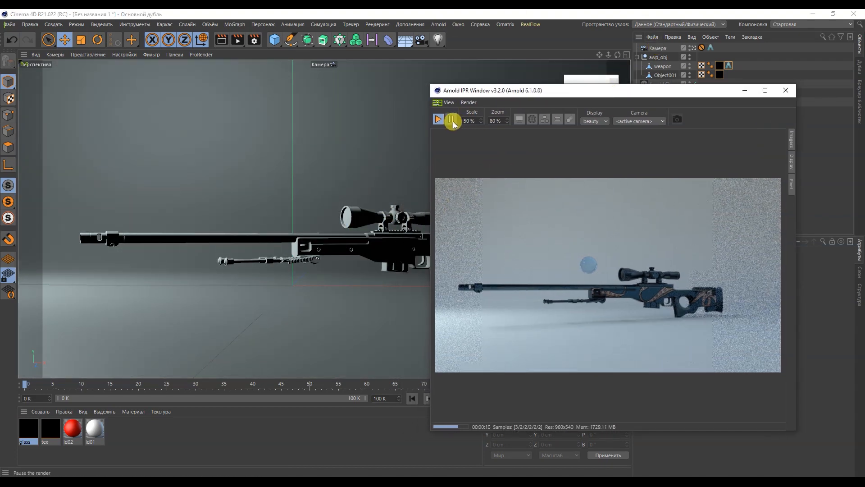
left_click(438, 118)
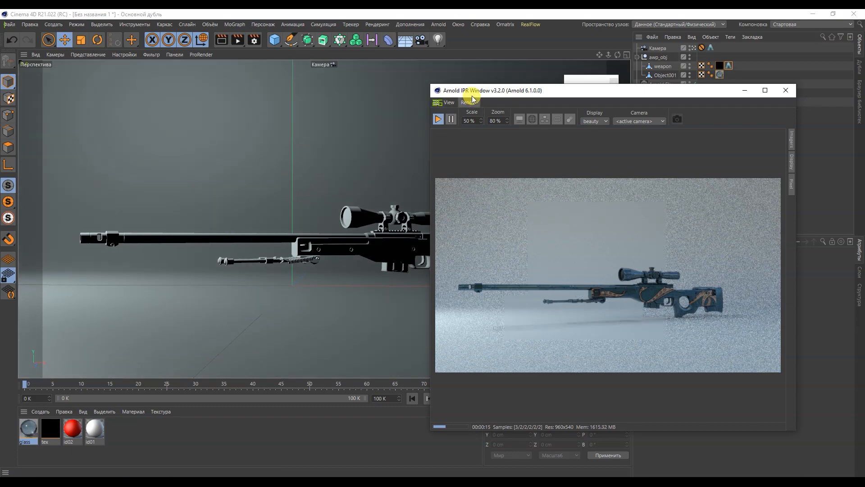
Close the IPR window and open the Arnold Renderer's AOV settings in the render settings.
left_click_drag(472, 93, 221, 68)
left_click(530, 68)
left_click(254, 40)
left_click_drag(315, 37, 117, 44)
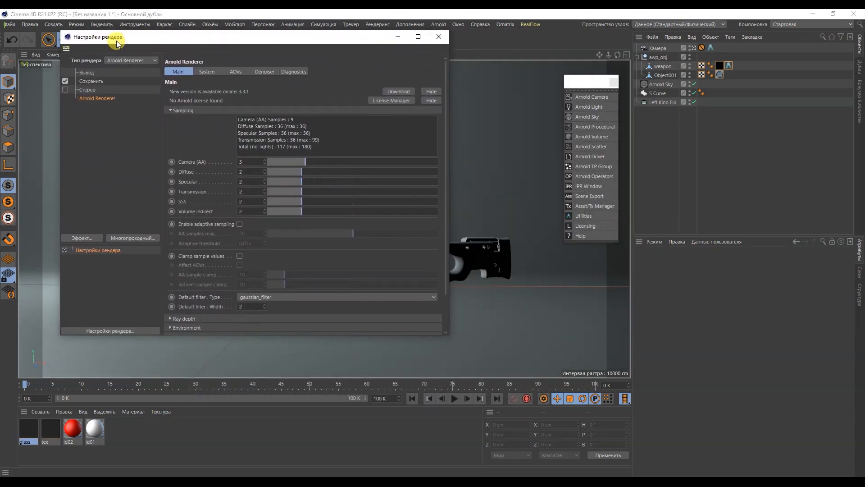
left_click(238, 71)
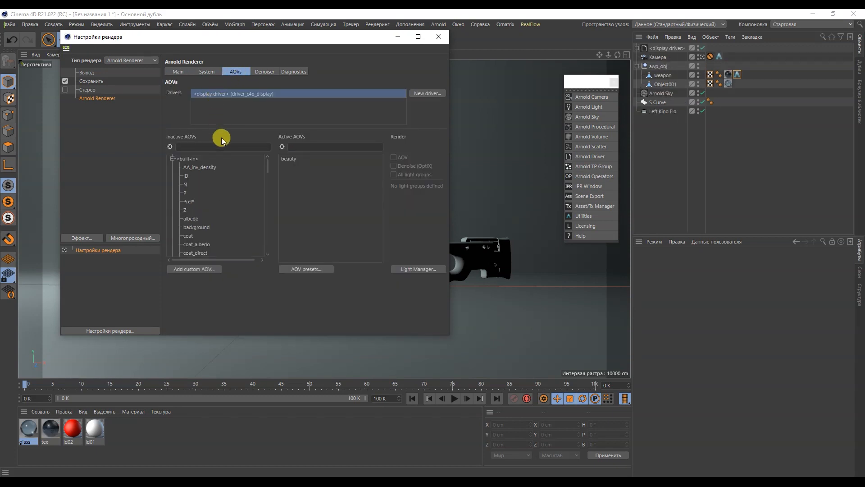
Add diffuse_direct and diffuse_indirect to the active AOVs of the display driver.
left_click_drag(267, 168, 267, 180)
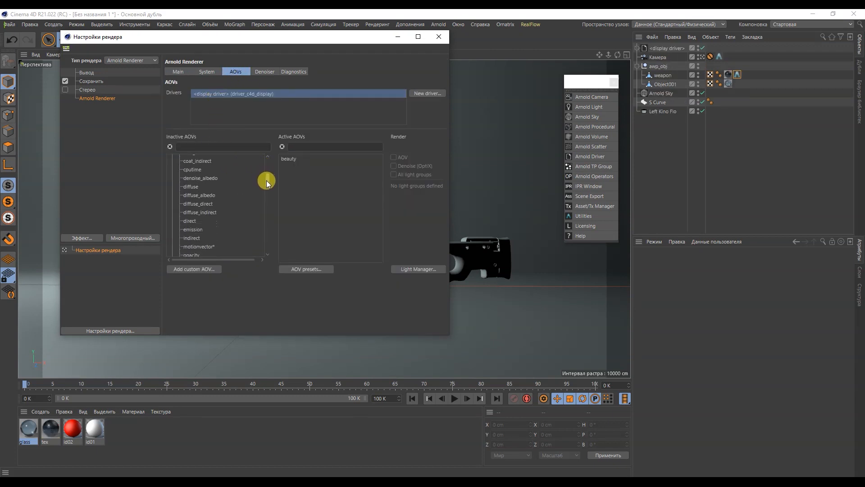
left_click_drag(204, 206, 309, 183)
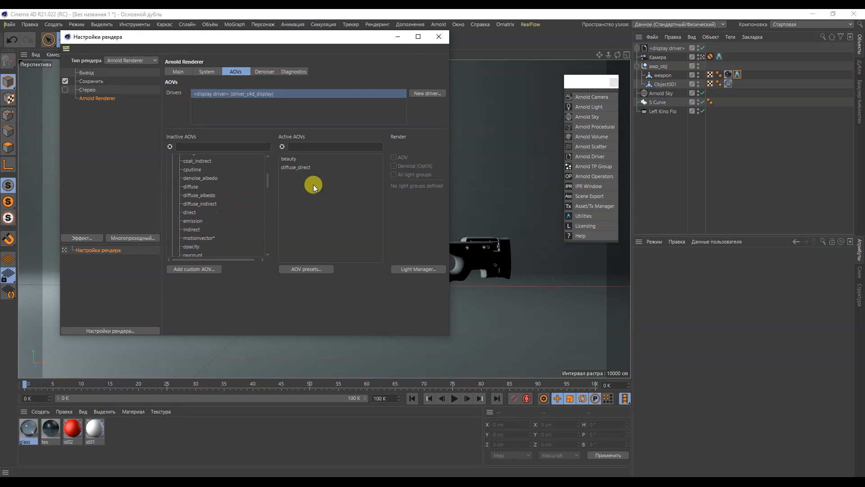
left_click_drag(208, 207, 264, 204)
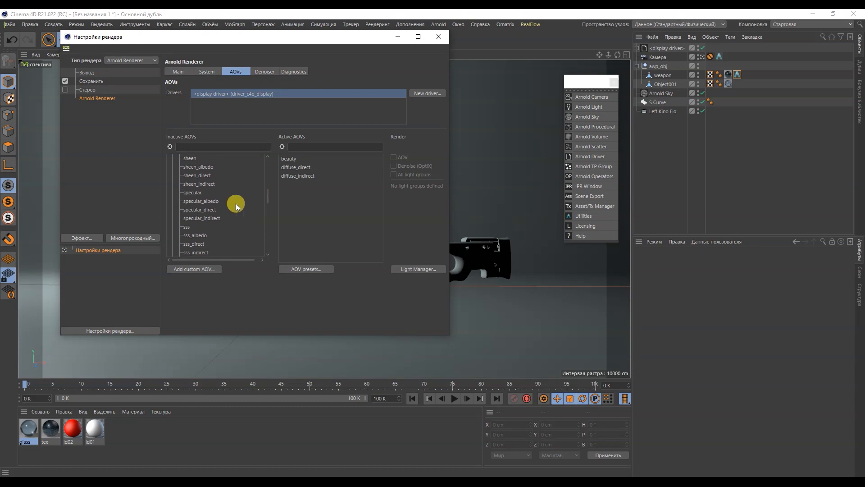
Activate the specular_direct, specular_indirect and transmission_indirect AOVs and close the render settings.
left_click_drag(207, 210, 304, 209)
scroll(266, 199, "down", 3)
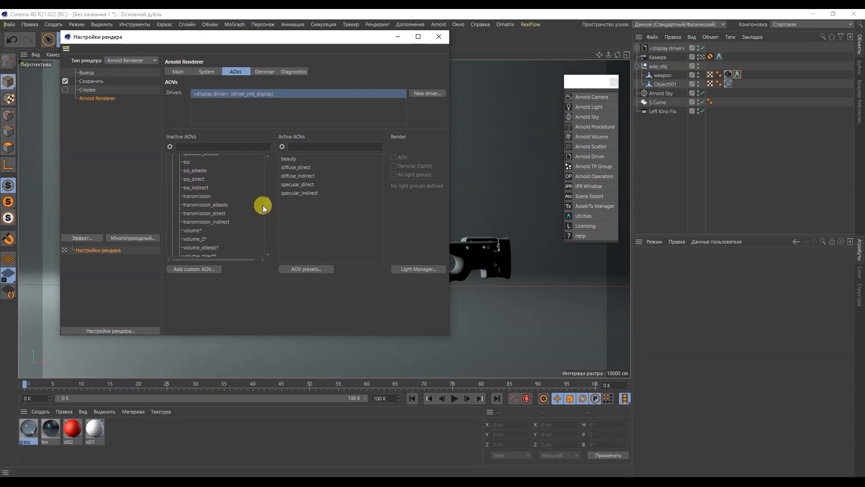
left_click(211, 224)
left_click_drag(212, 224, 269, 218)
scroll(268, 221, "up", 10)
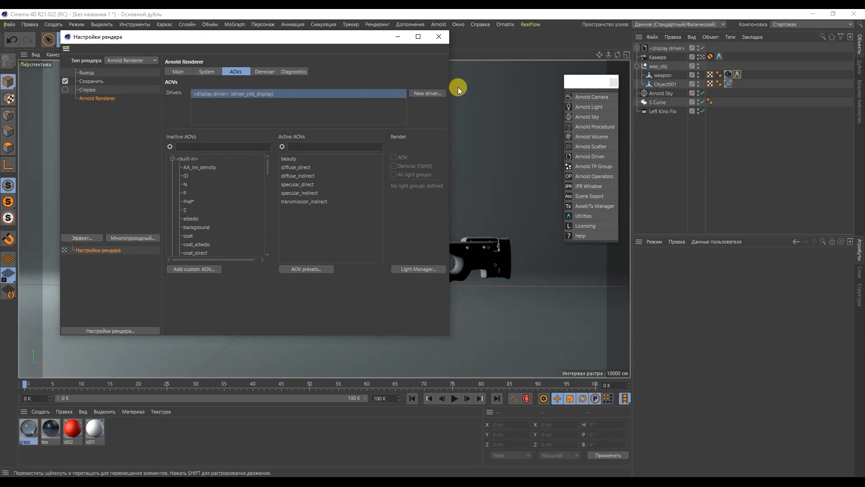
left_click(439, 37)
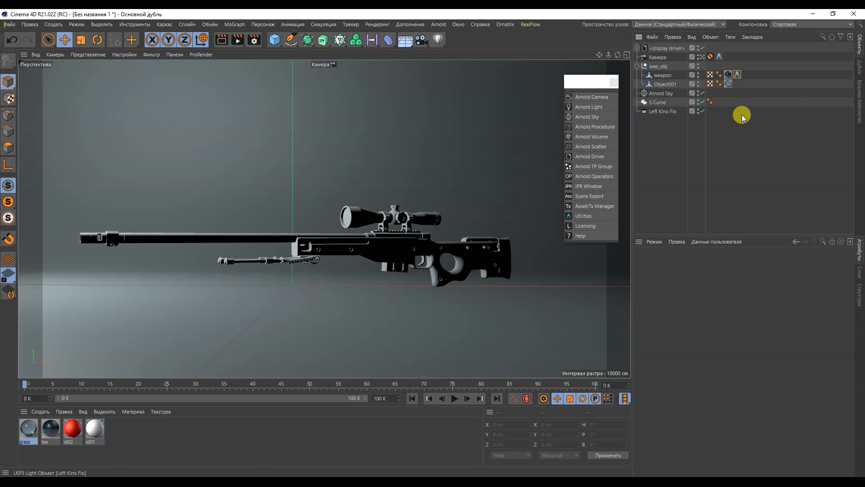
Render the scene to the picture viewer and list the rendered image's layers.
left_click(239, 40)
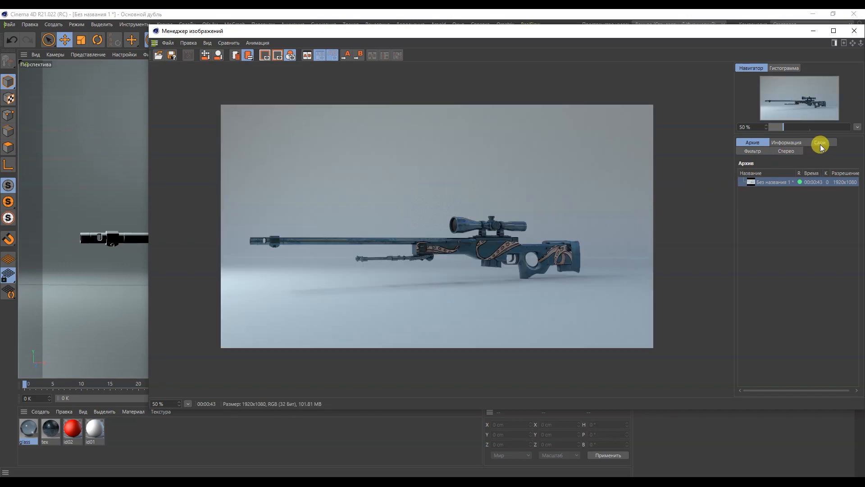
left_click(820, 143)
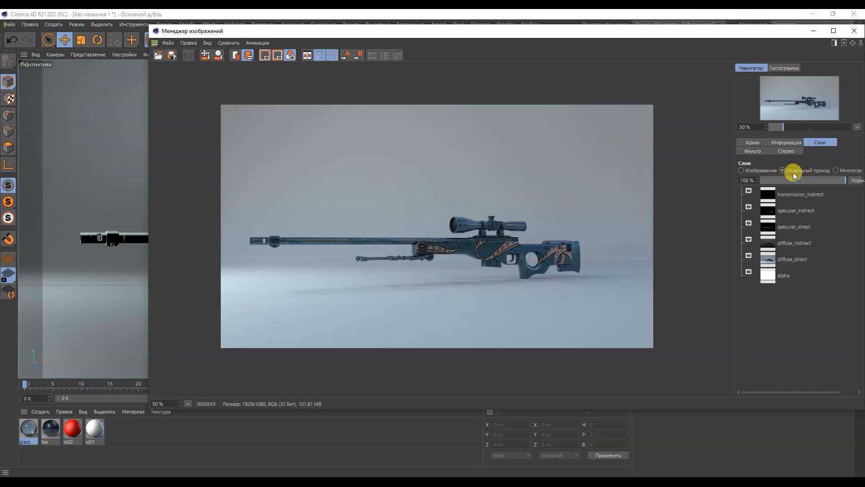
Examine the alpha, diffuse, specular and transmission passes one at a time and close the picture viewer.
left_click(799, 280)
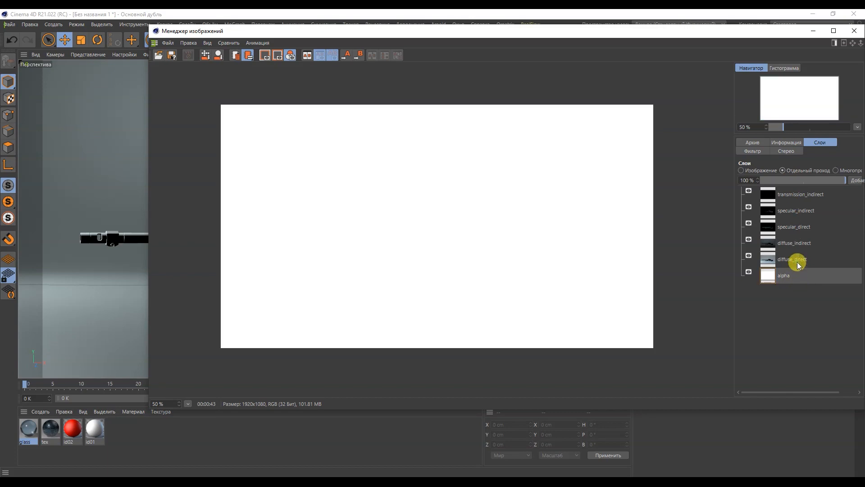
left_click(797, 263)
left_click(794, 248)
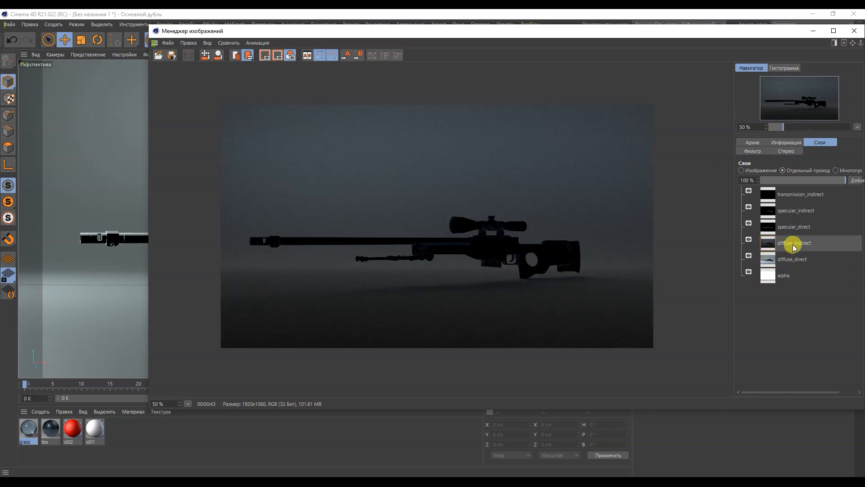
left_click(792, 231)
left_click(790, 209)
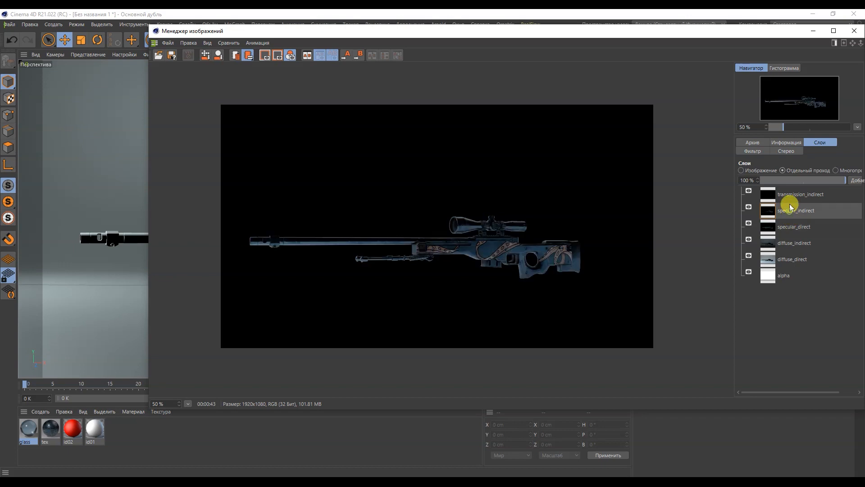
left_click(790, 195)
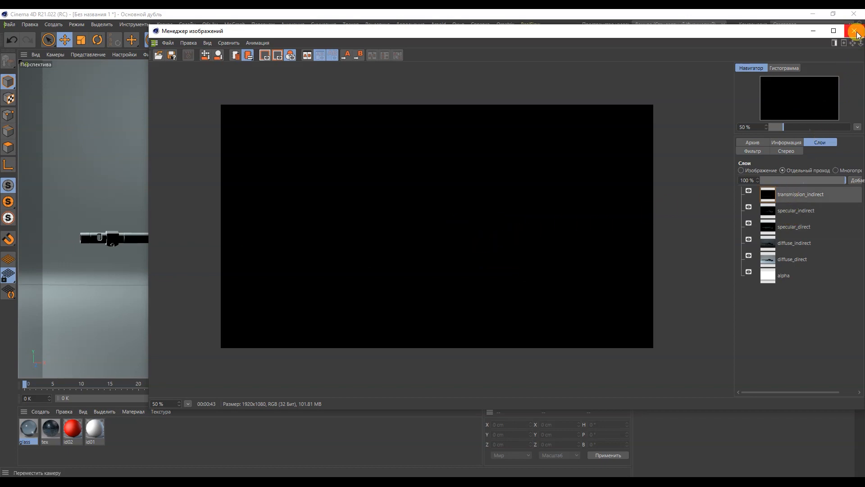
left_click(793, 275)
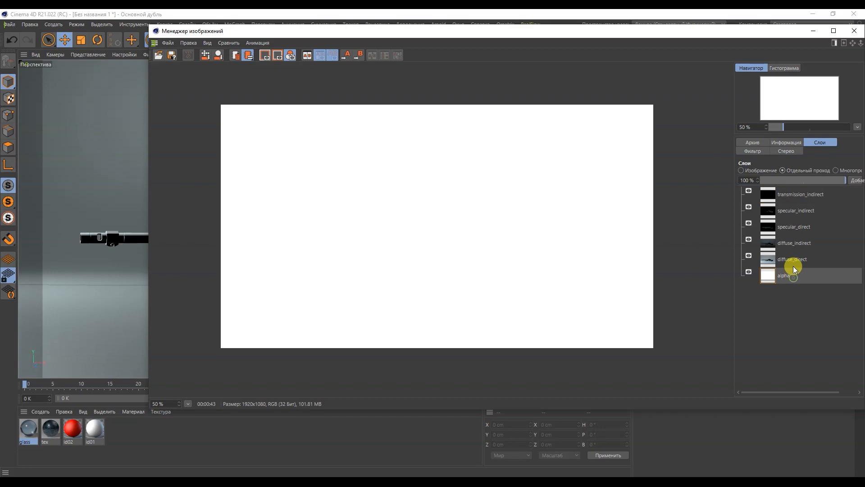
left_click(850, 31)
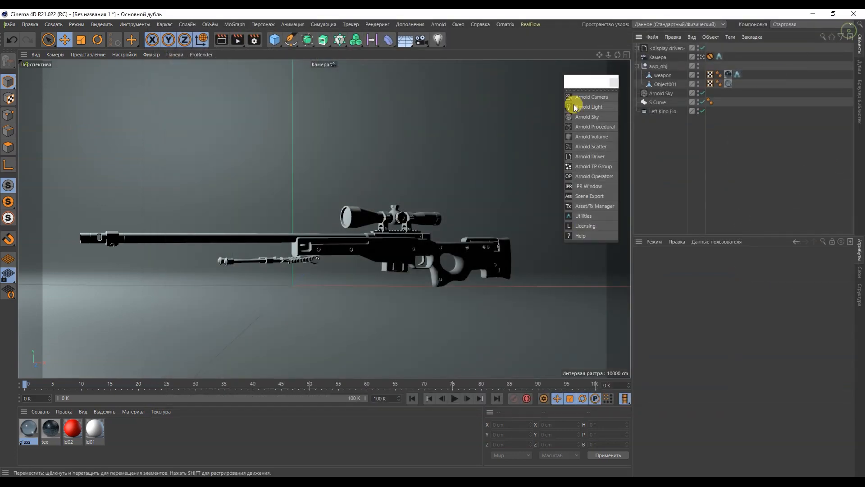
Examine the Arnold Renderer's main settings, from the sampling values down to the motion blur group.
left_click(256, 40)
left_click_drag(344, 43, 231, 44)
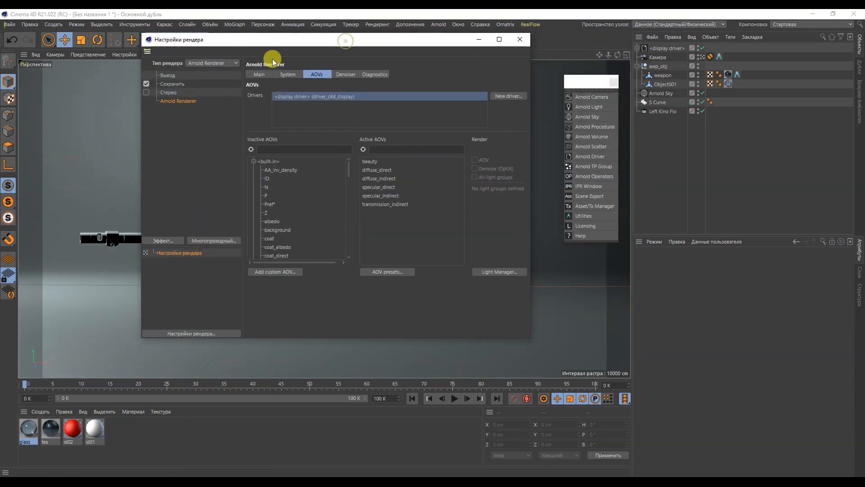
left_click(258, 74)
scroll(528, 143, "down", 3)
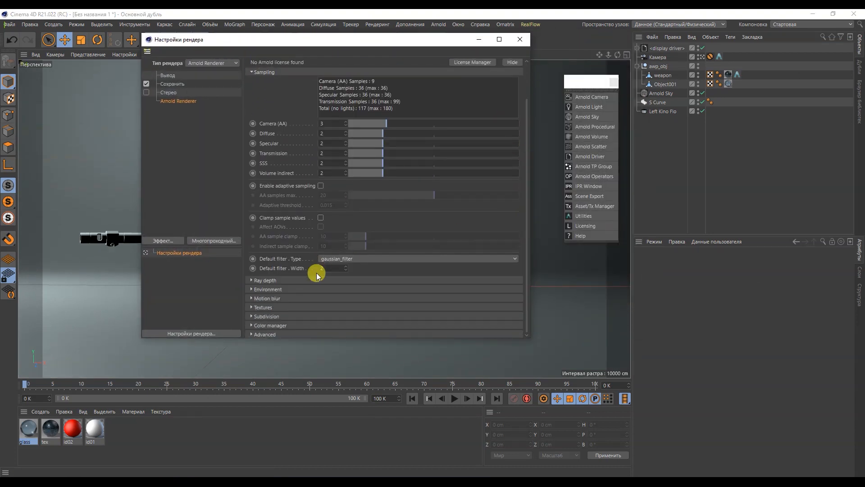
left_click(285, 297)
left_click(353, 307)
left_click(324, 298)
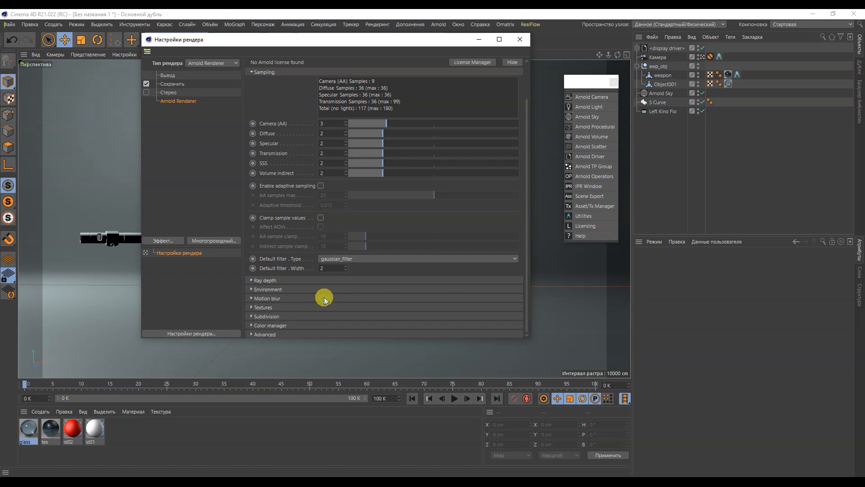
scroll(528, 201, "up", 3)
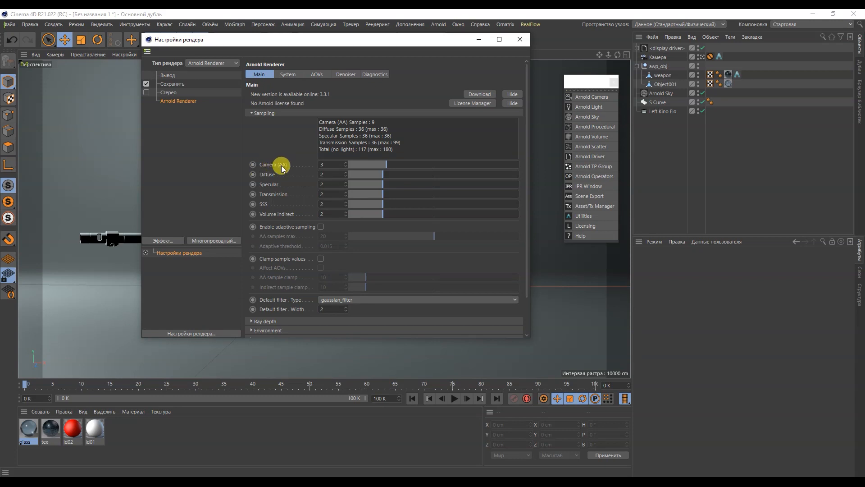
left_click_drag(338, 39, 280, 58)
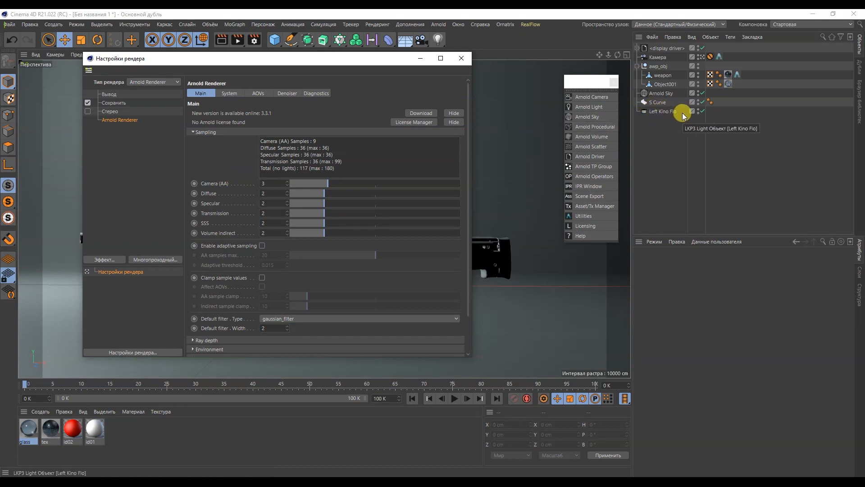
Disable the S Curve backdrop and set the Arnold Sky's Camera visibility to 0.
left_click(679, 95)
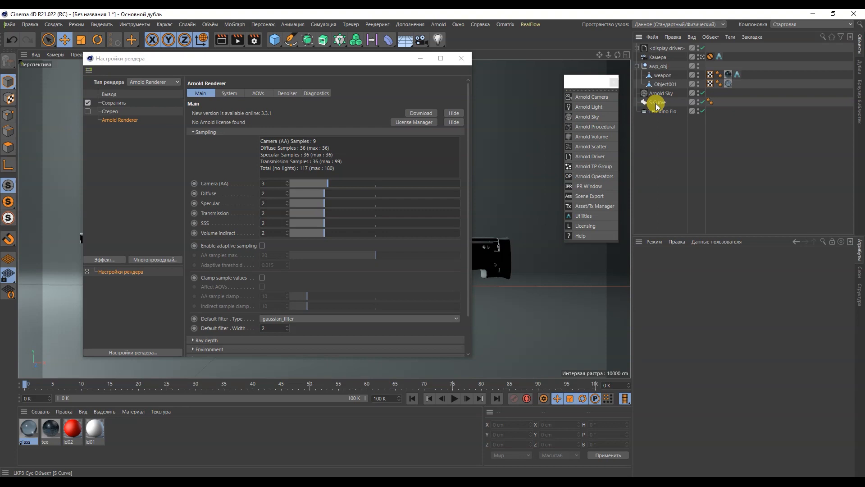
left_click(702, 102)
left_click(654, 94)
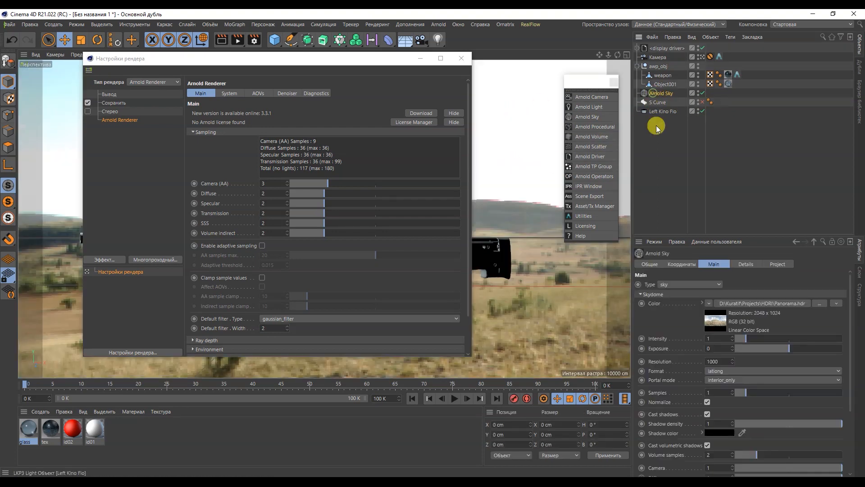
left_click(793, 468)
left_click_drag(793, 468, 718, 467)
Render the scene to the picture viewer and inspect the rifle around its scope up close.
left_click_drag(288, 60, 312, 73)
left_click(237, 40)
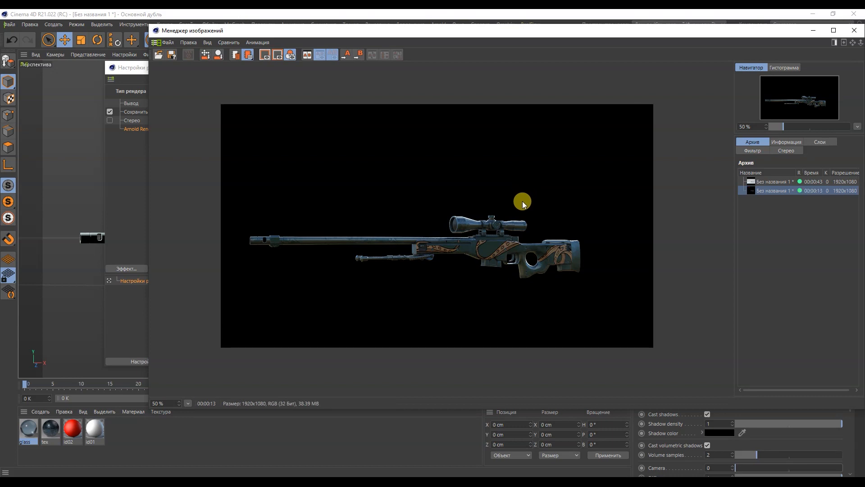
scroll(506, 218, "up", 4)
scroll(523, 266, "down", 4)
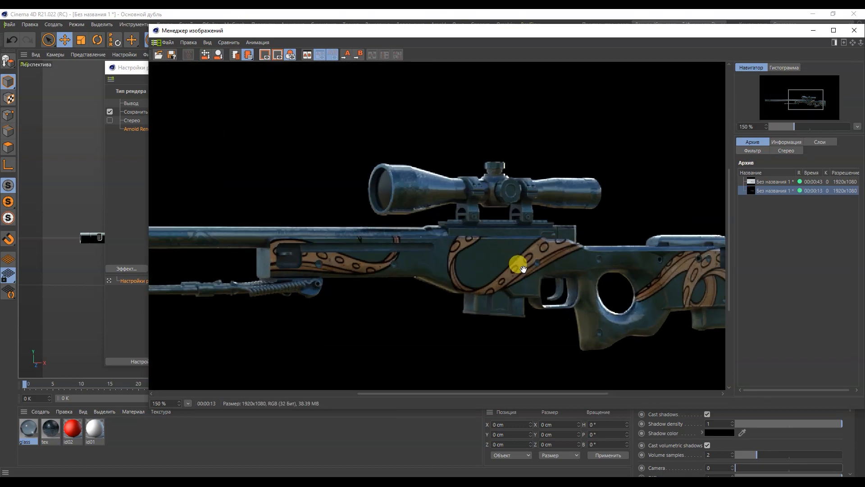
Display the new render's alpha layer as a single pass and examine the edges of the rifle's silhouette.
left_click(818, 142)
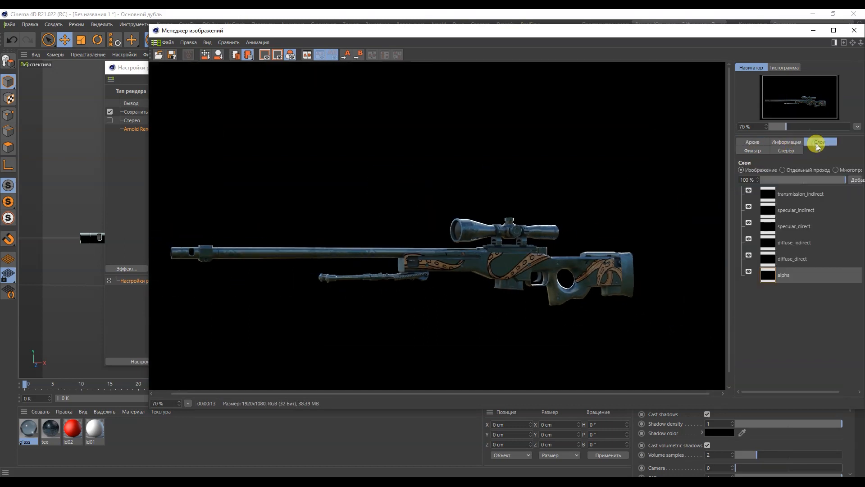
left_click(792, 171)
scroll(471, 243, "up", 4)
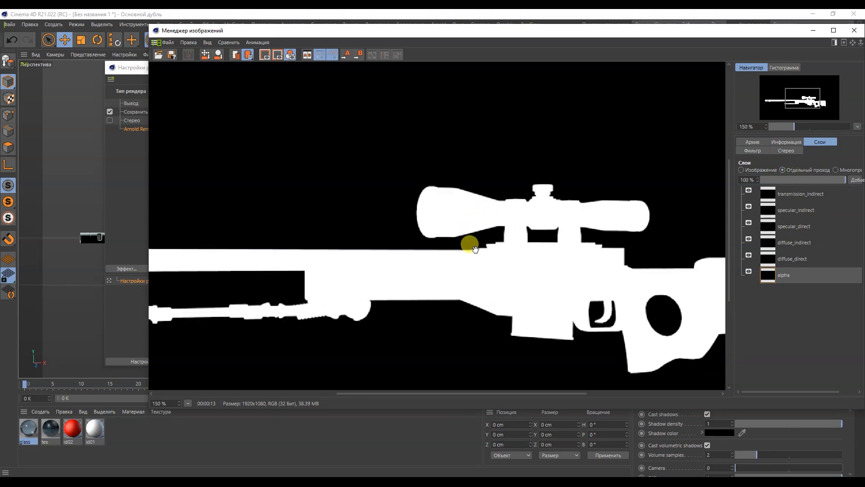
scroll(476, 249, "up", 2)
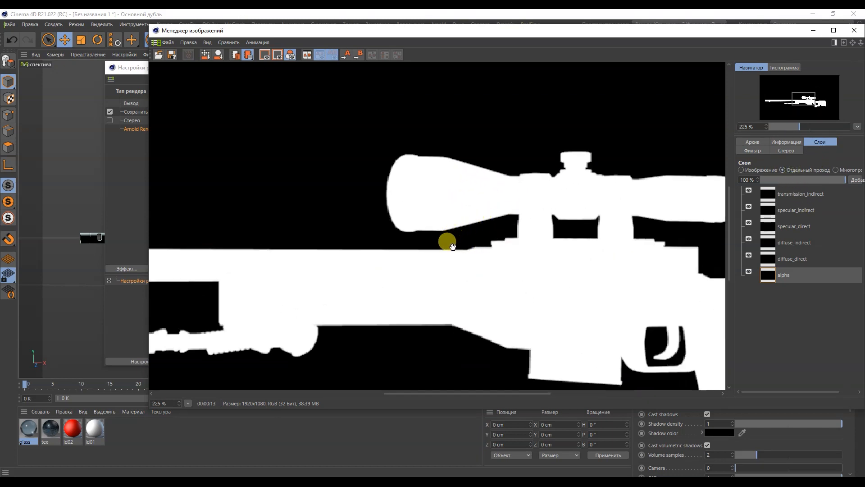
scroll(457, 257, "down", 3)
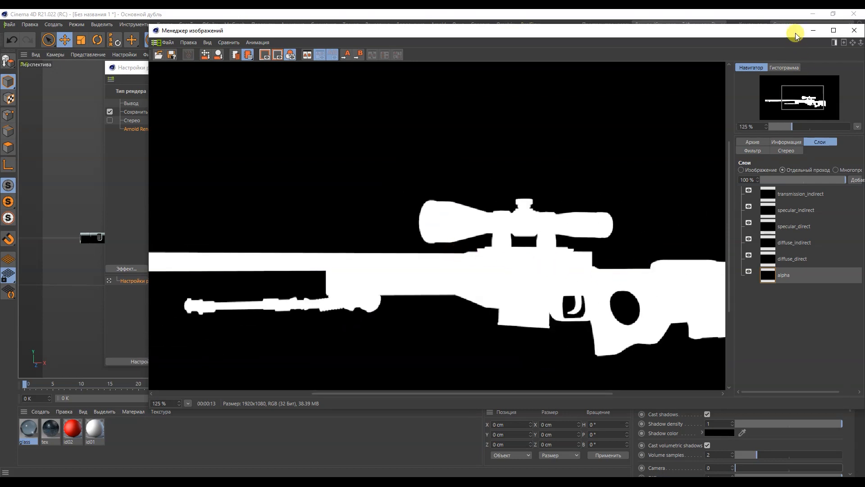
Set the Camera (AA) samples to 7 and render the scene to the picture viewer again.
left_click(115, 67)
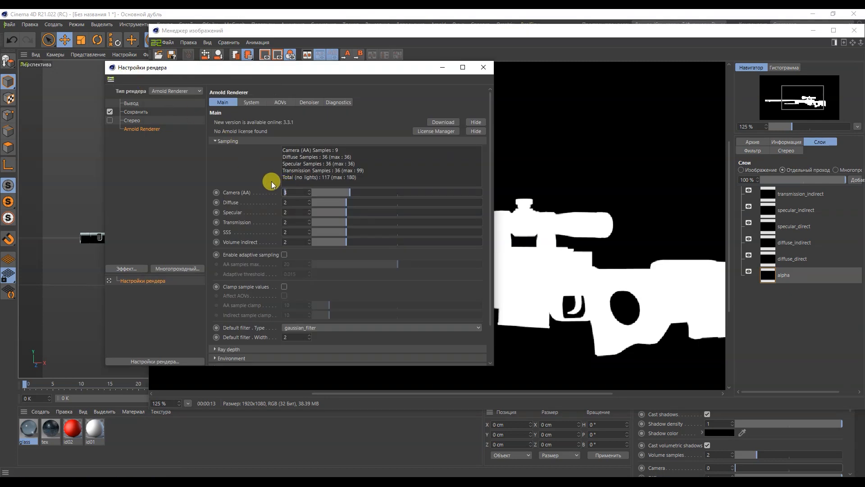
key("Return")
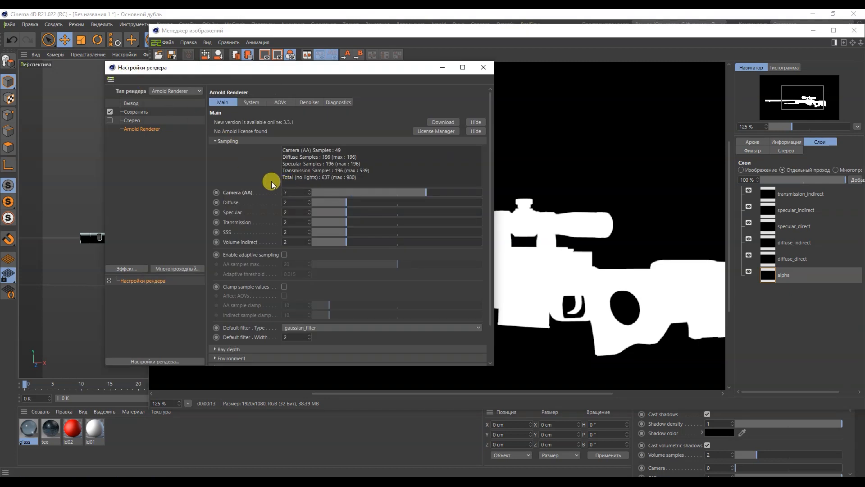
left_click(813, 34)
left_click(239, 40)
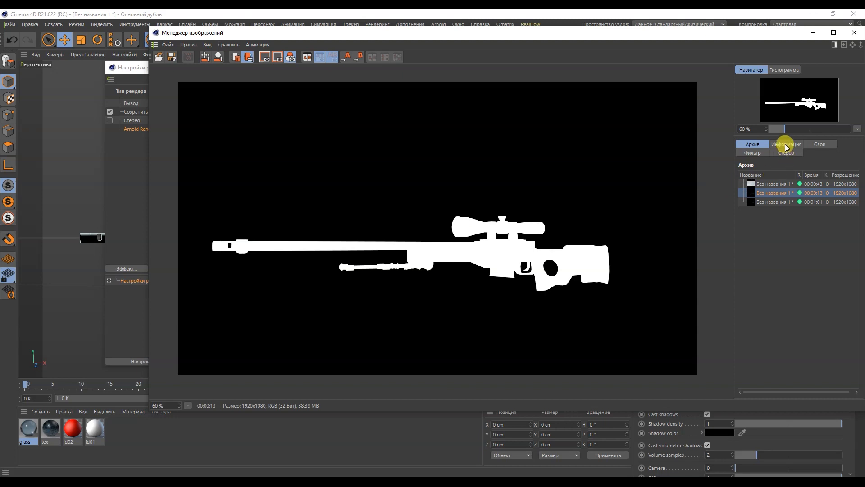
Compare the alpha passes of the last two renders by switching between them in the render history.
left_click(819, 143)
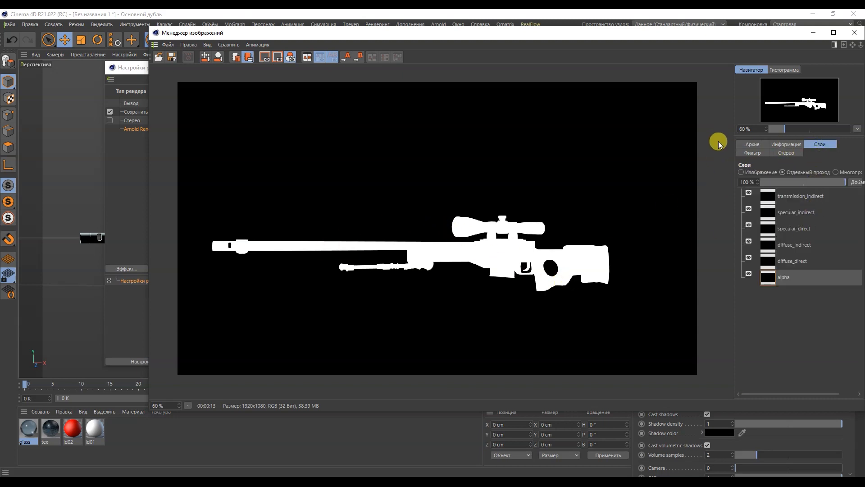
left_click(753, 144)
left_click(767, 202)
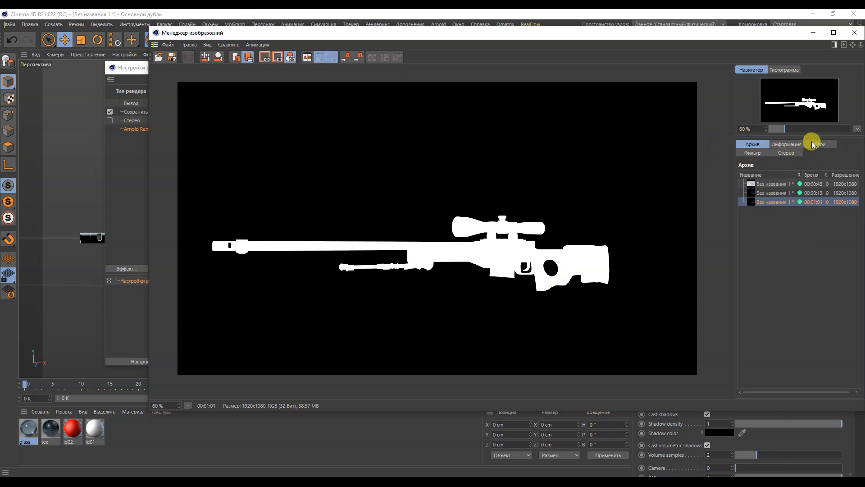
left_click(812, 144)
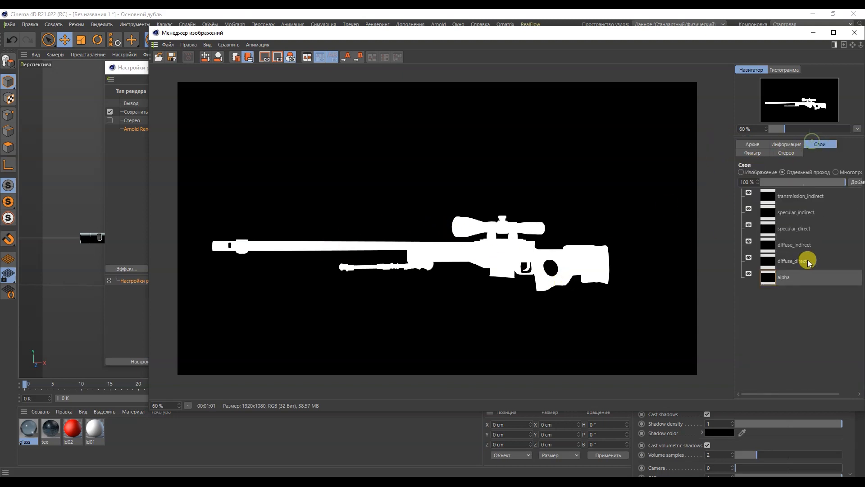
left_click(756, 147)
left_click(789, 203)
left_click(788, 194)
left_click(786, 203)
left_click(777, 194)
Compare the scope's alpha edges between the last two renders at high magnification.
scroll(457, 204, "up", 2)
scroll(460, 207, "up", 5)
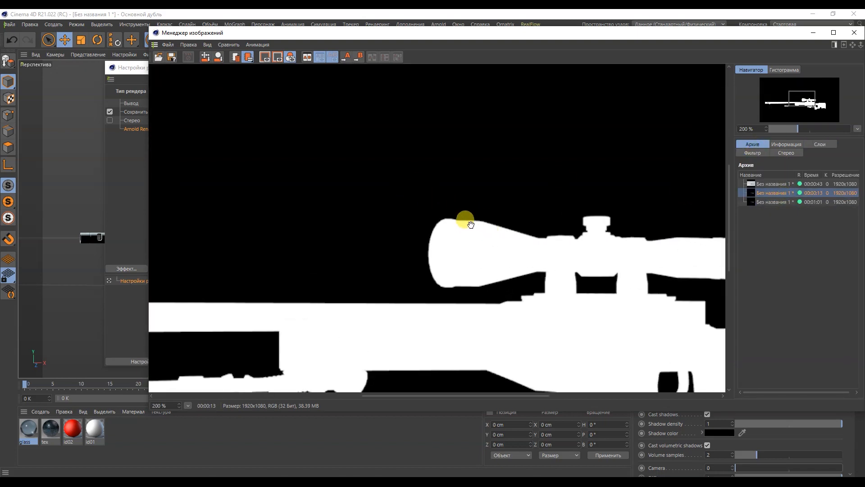
left_click(763, 206)
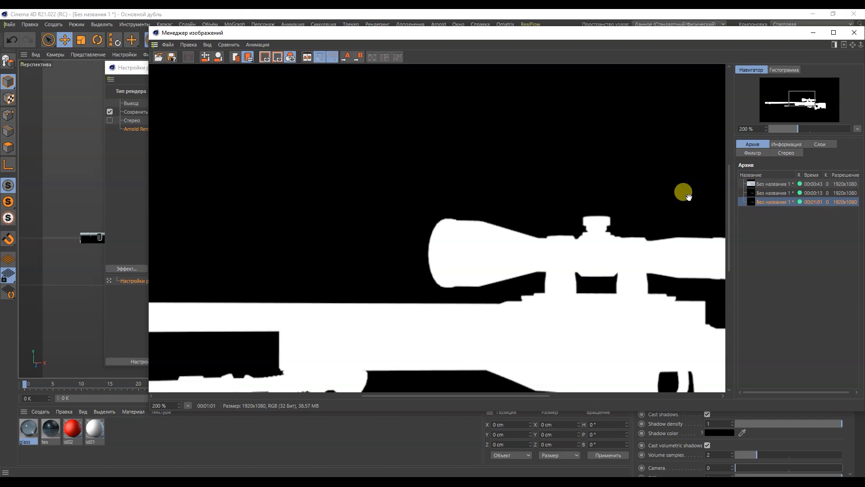
scroll(494, 220, "up", 3)
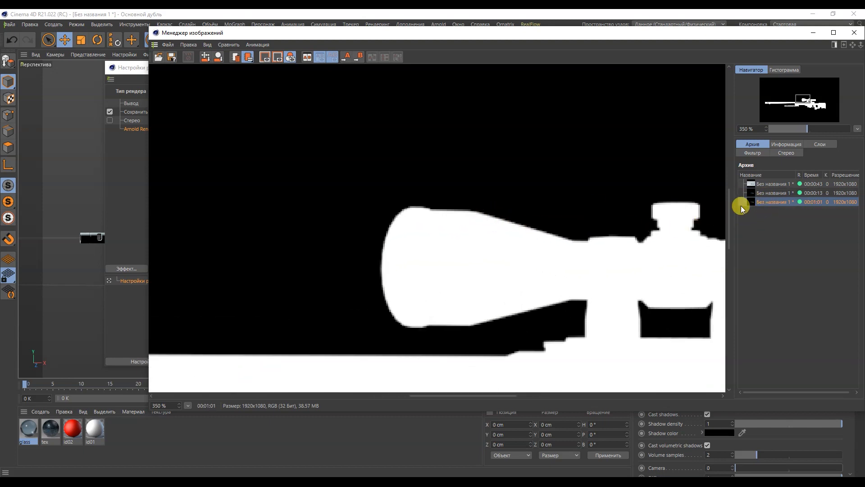
left_click(766, 193)
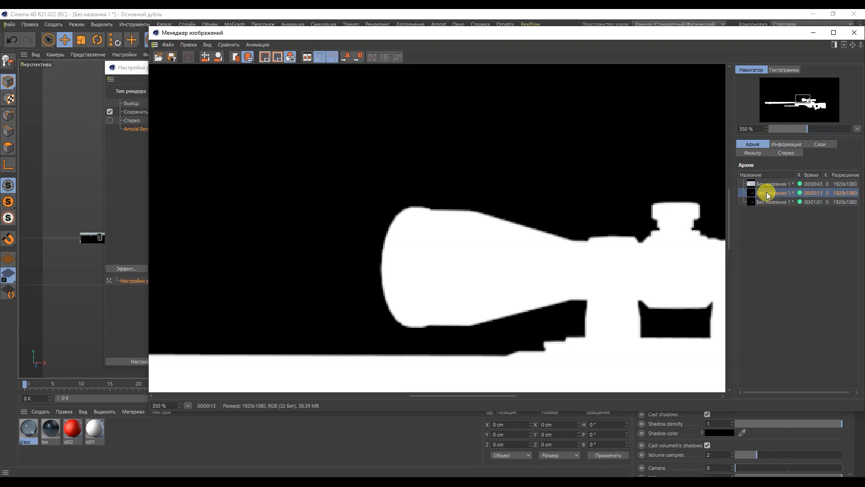
left_click(766, 202)
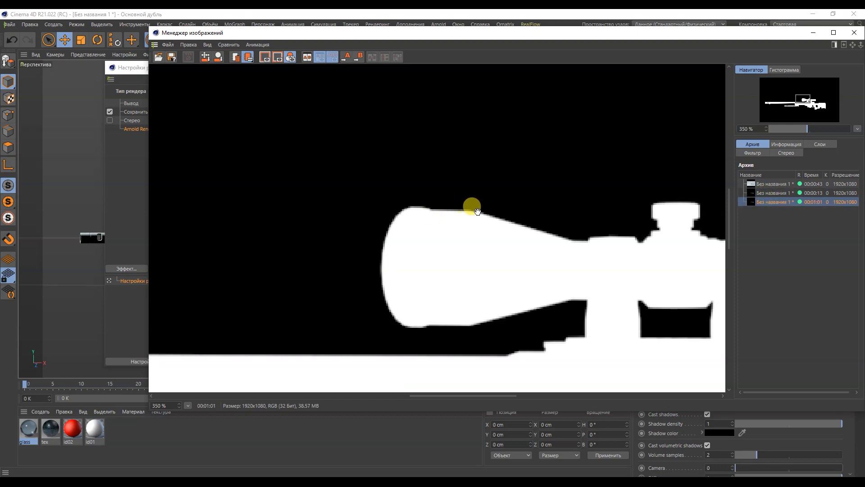
scroll(510, 227, "down", 1)
scroll(511, 226, "down", 8)
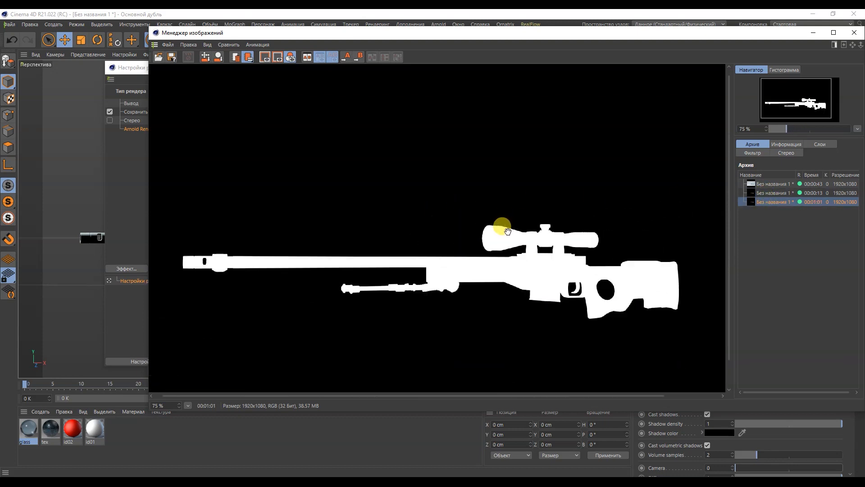
Close the picture viewer and set the Camera (AA) samples to 3.
left_click(855, 34)
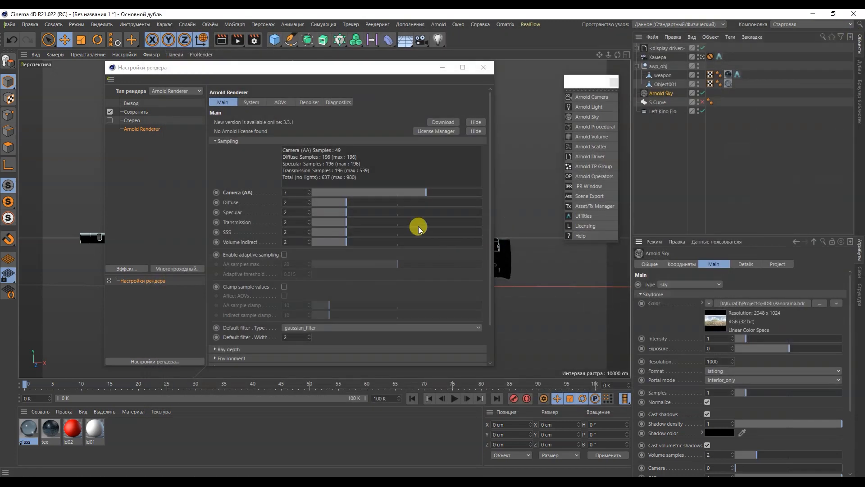
left_click(293, 191)
type("3")
key("Return")
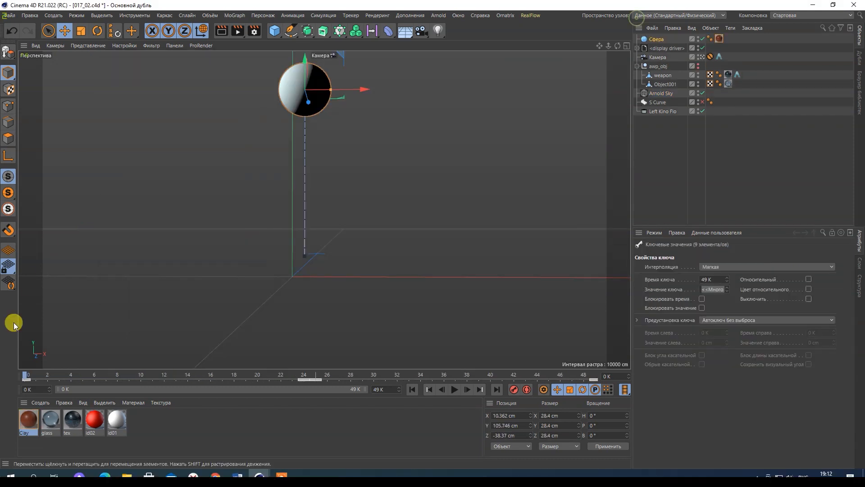
Move the animated sphere's timeline to frame 14, render that frame, inspect the sphere's edges and close the viewer.
left_click_drag(29, 373, 184, 380)
left_click(238, 126)
left_click(239, 32)
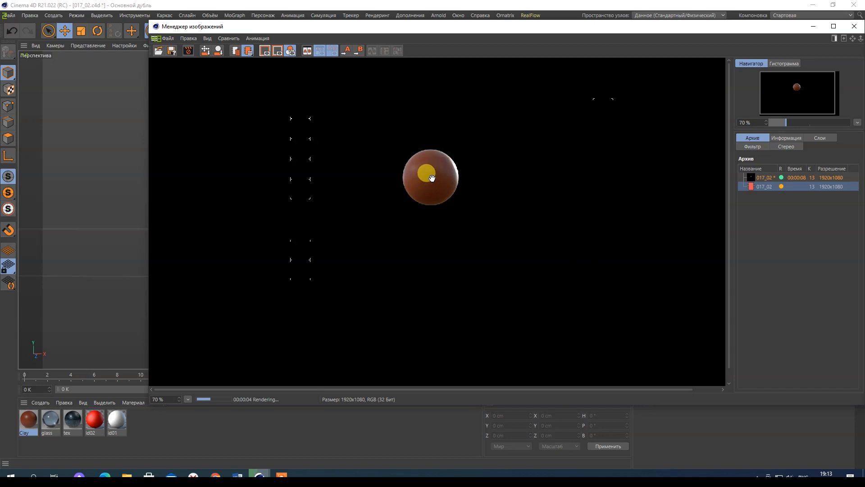
scroll(431, 178, "up", 5)
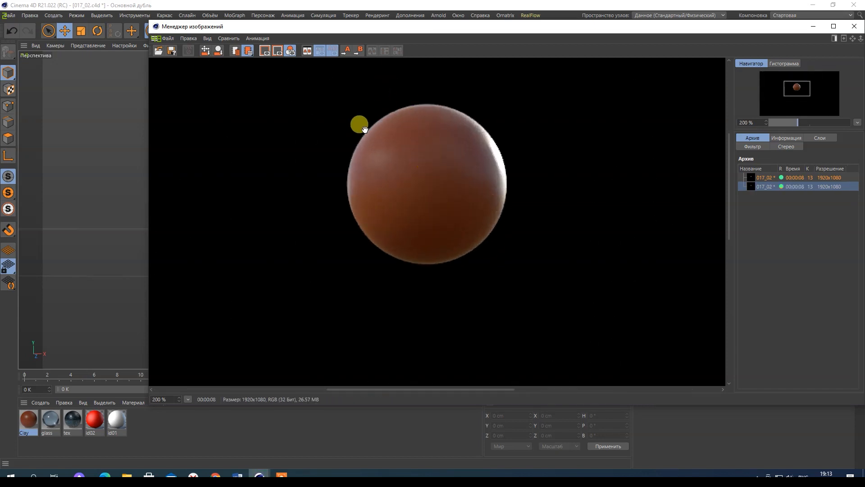
left_click(854, 26)
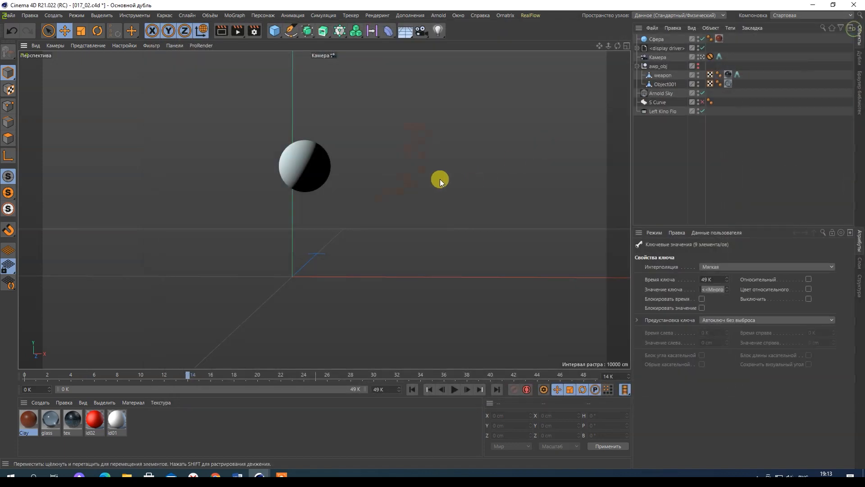
Check the Arnold Renderer's motion blur options and render the sphere frame to the picture viewer again.
left_click(255, 31)
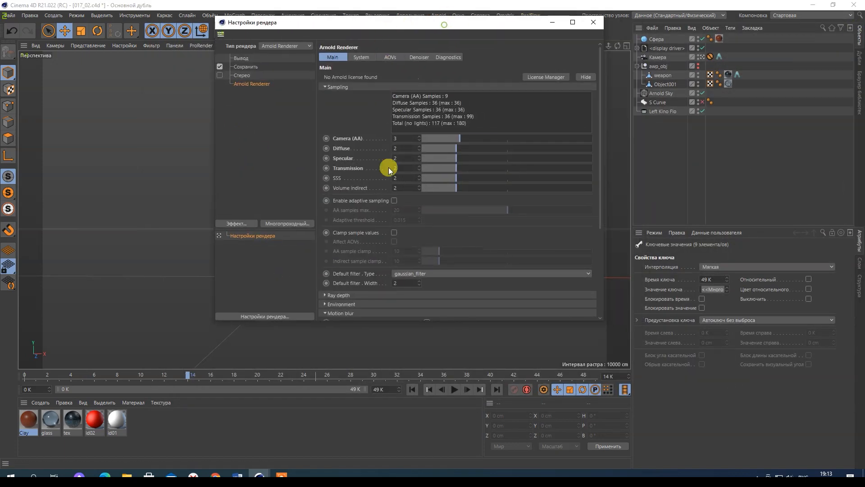
scroll(396, 293, "down", 2)
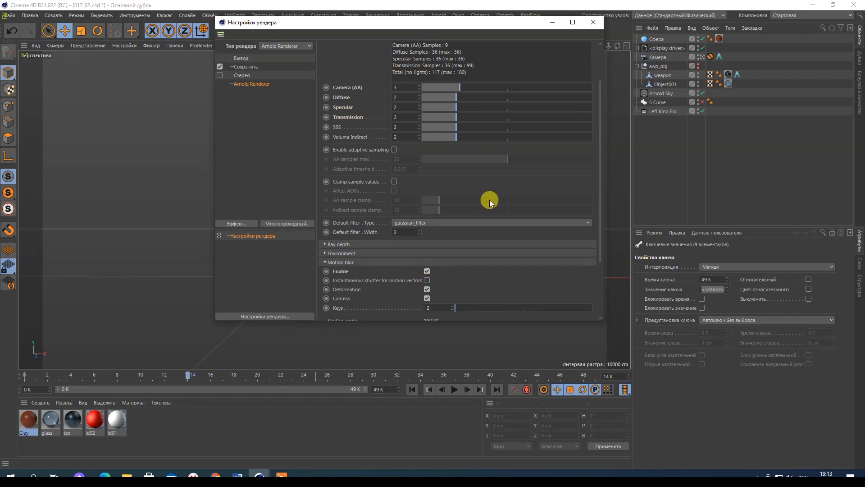
left_click(593, 22)
left_click(238, 31)
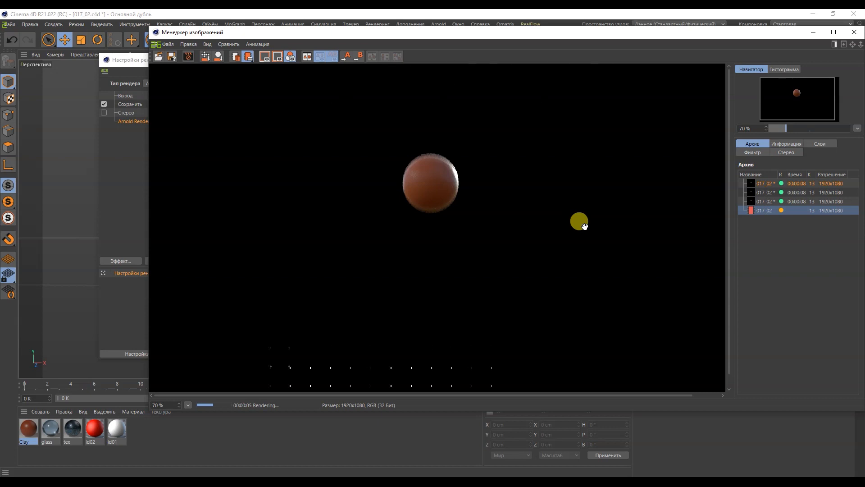
Display the sphere render's alpha layer as a single pass and examine its blurred edges up close.
left_click(813, 148)
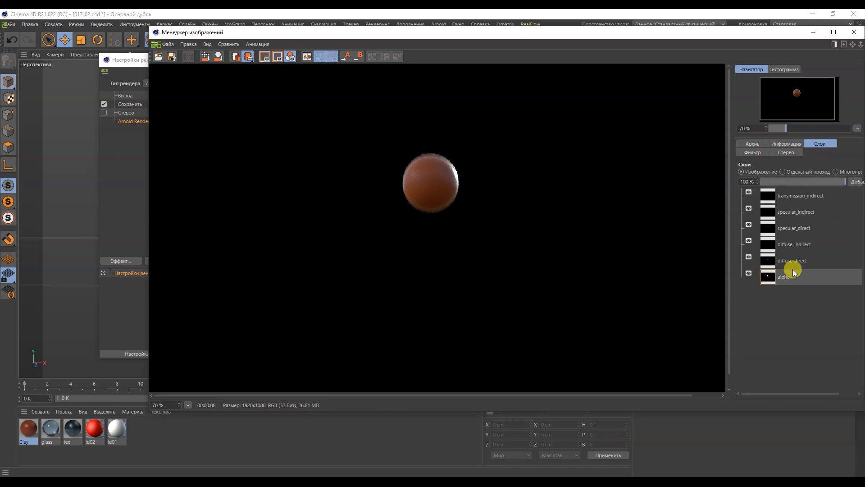
left_click(803, 171)
scroll(411, 177, "up", 1)
scroll(411, 177, "up", 7)
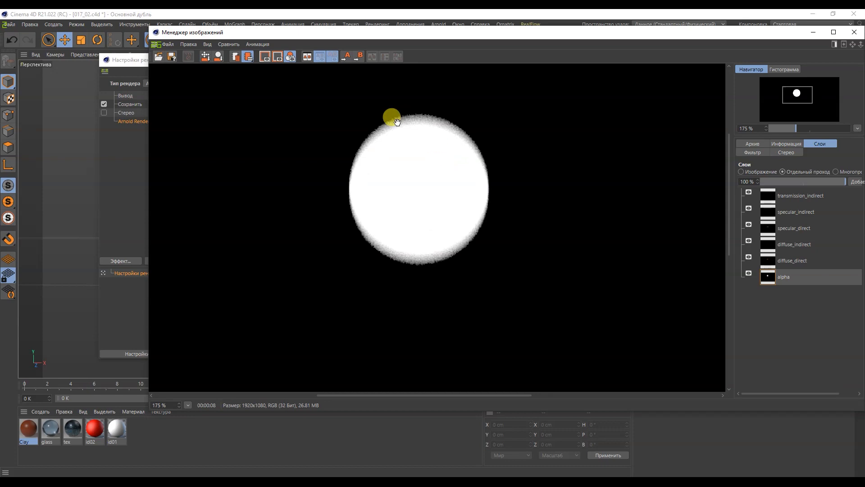
Set the Camera (AA) samples to 5 and render the sphere frame to the picture viewer again.
left_click(853, 32)
left_click_drag(350, 176, 374, 177)
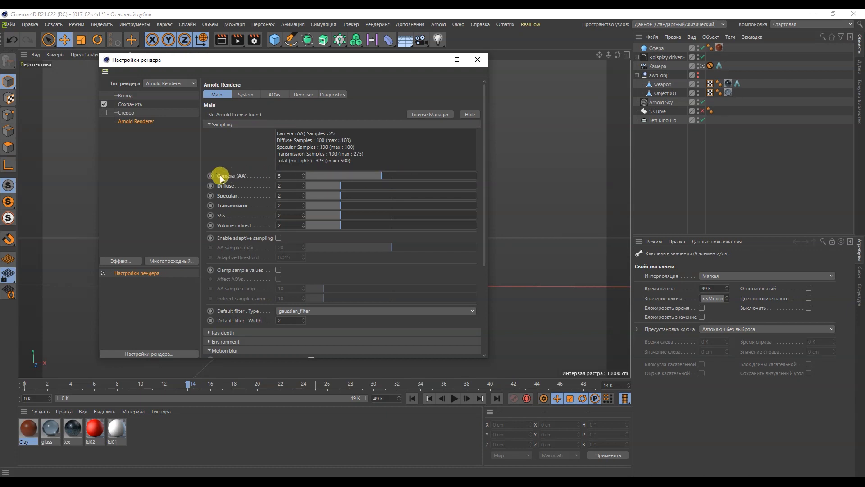
left_click(477, 60)
left_click(237, 40)
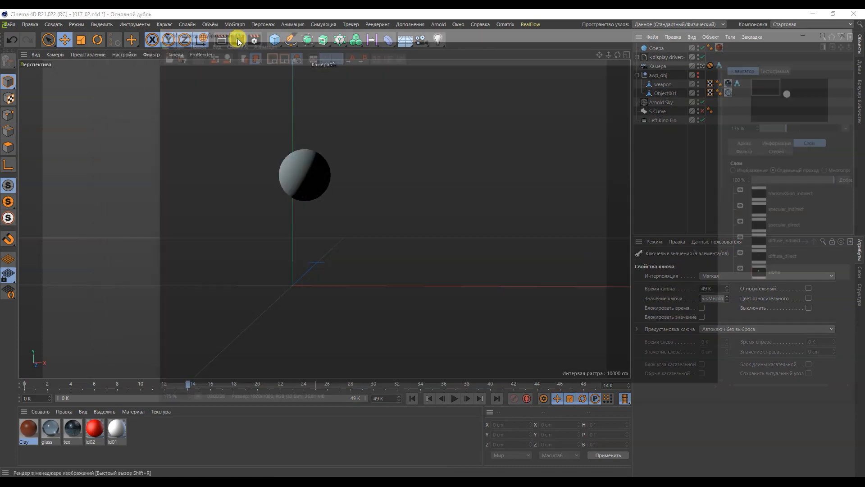
scroll(442, 203, "down", 5)
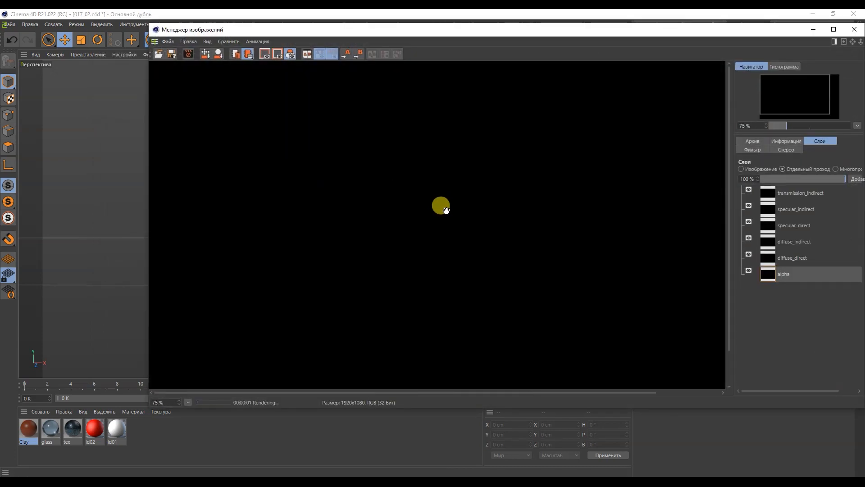
scroll(446, 210, "up", 5)
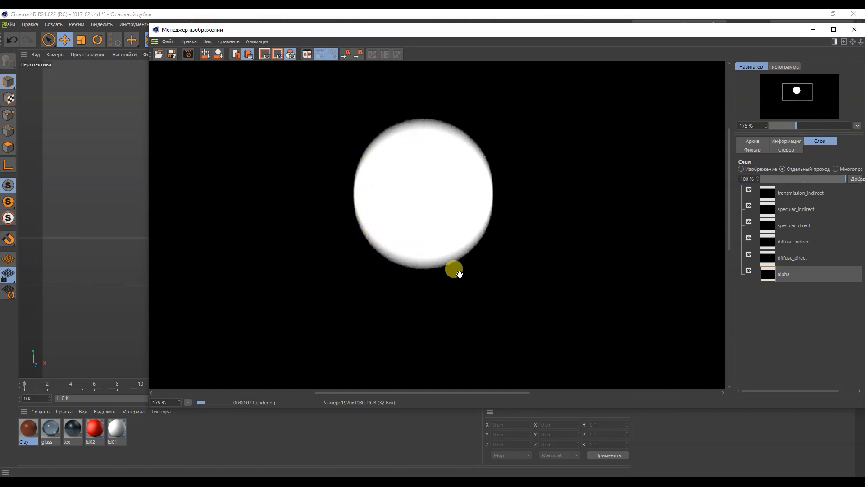
Compare the alpha edges of the previous sphere render with those of the new one in the render history.
left_click(759, 142)
left_click(763, 208)
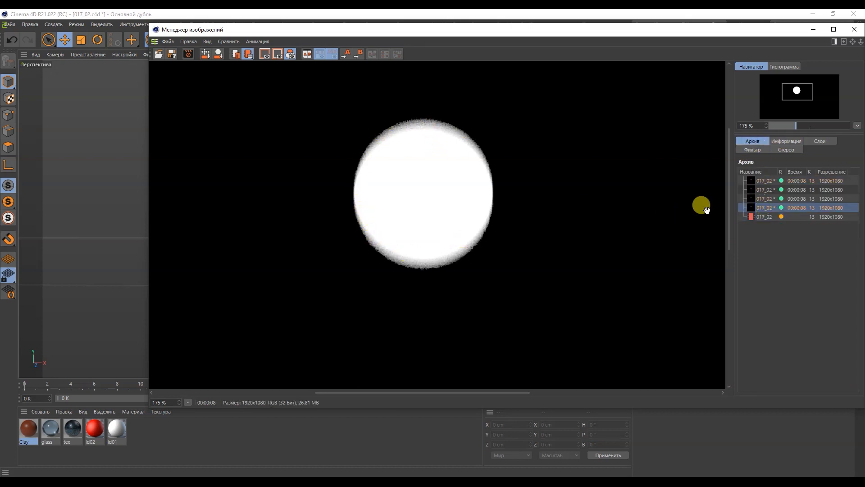
left_click(760, 220)
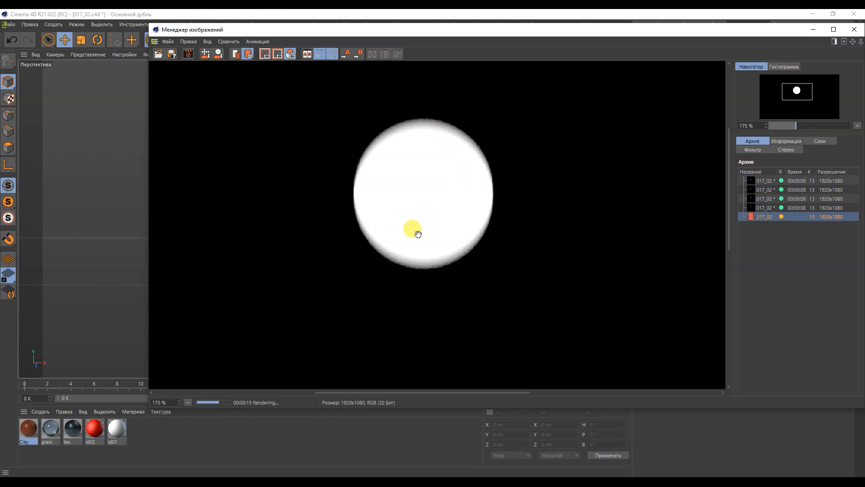
scroll(413, 229, "down", 2)
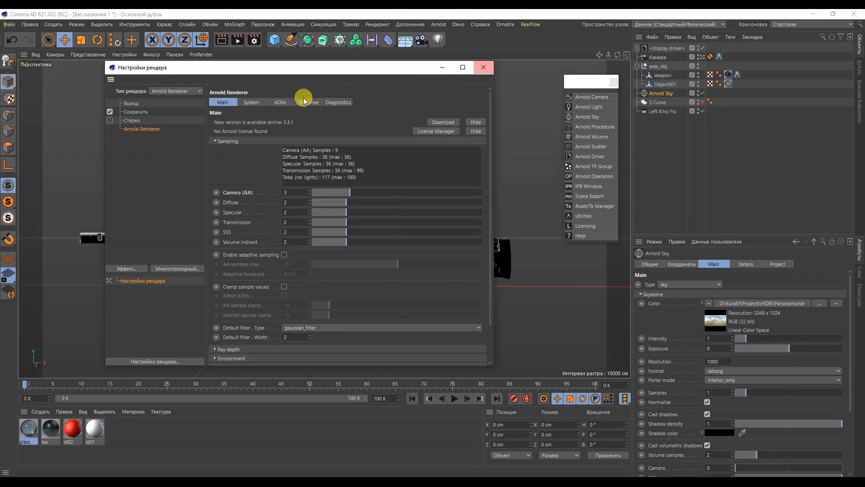
Check the active AOVs in the rifle scene's Arnold render settings and close the settings.
left_click(309, 102)
left_click(280, 104)
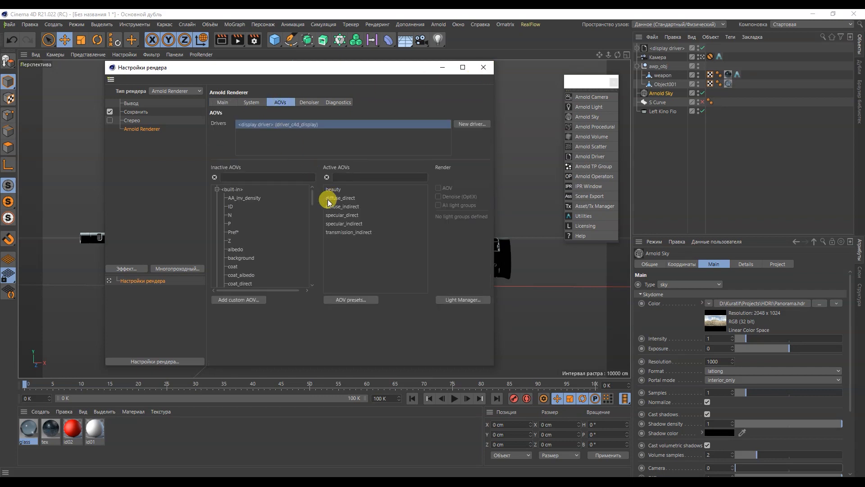
left_click(483, 67)
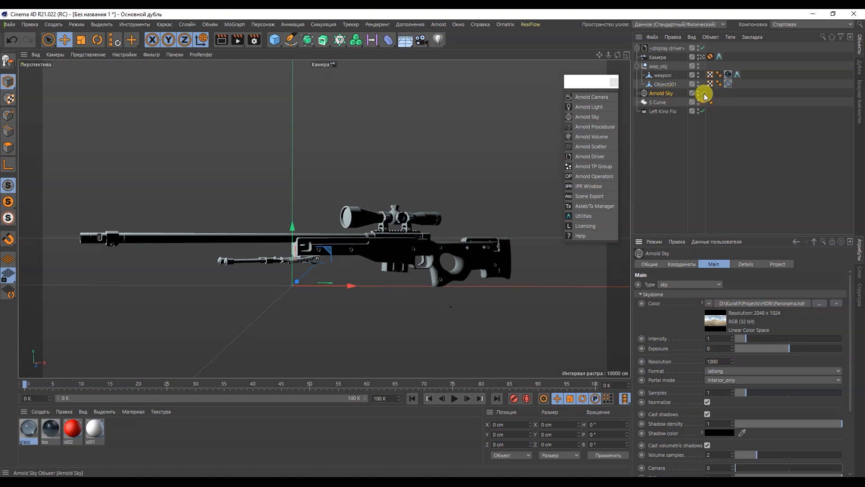
Disable the Left Kino Flo light, render the rifle to the picture viewer and inspect it up close.
left_click(702, 111)
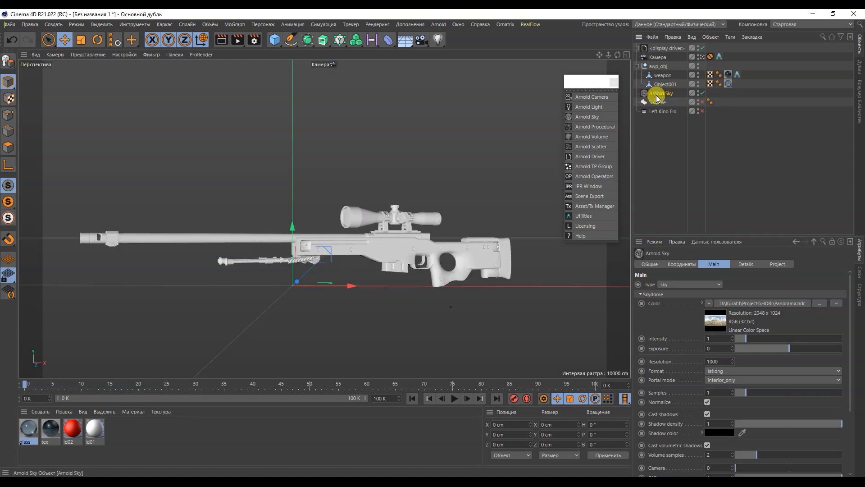
left_click(239, 40)
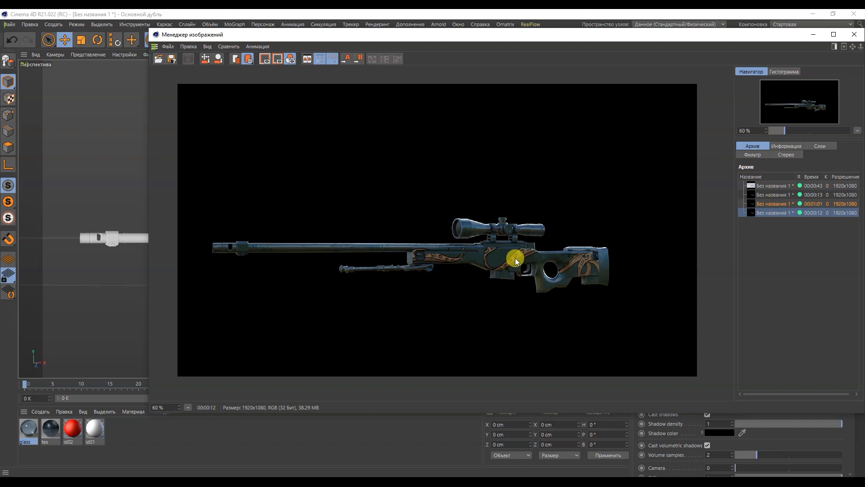
scroll(515, 258, "up", 5)
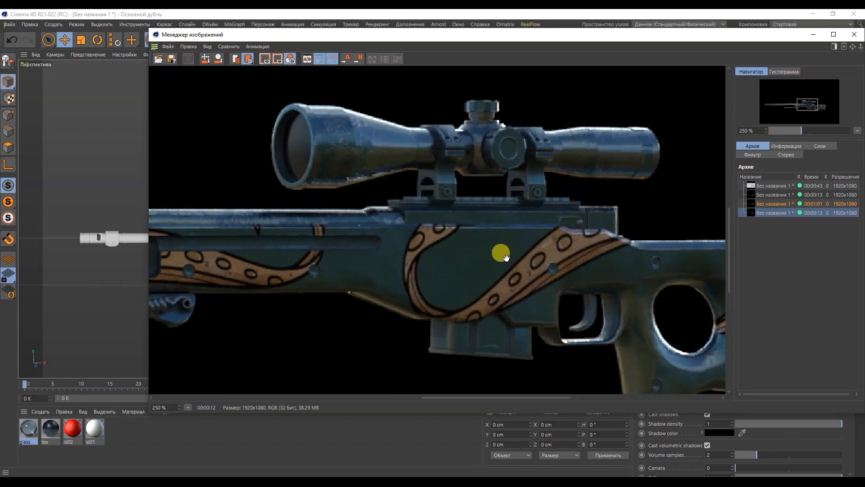
scroll(505, 257, "down", 1)
Display the rifle render's diffuse_direct layer as a single pass.
left_click(823, 145)
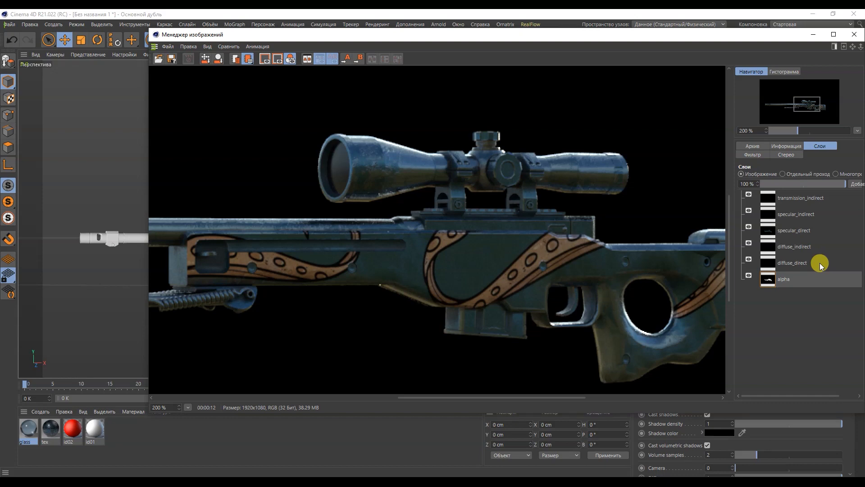
left_click(820, 263)
left_click(797, 177)
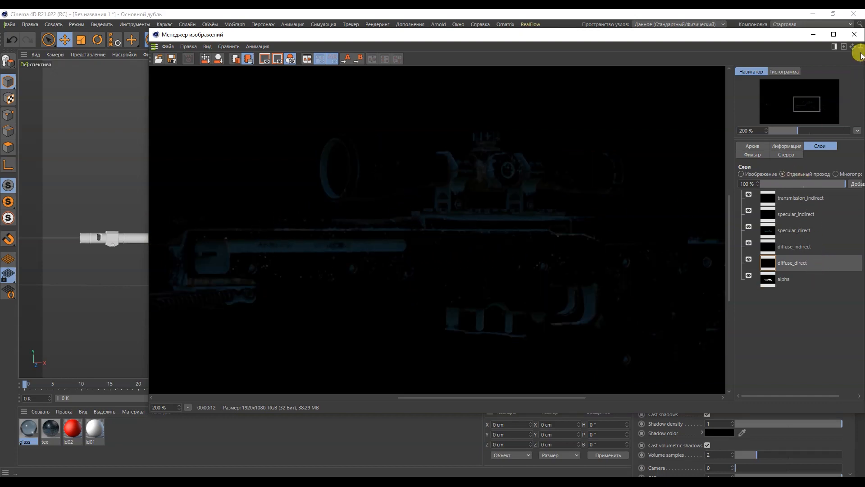
Set the Arnold Sky's intensity to 3 and render the rifle again.
left_click(854, 34)
left_click(661, 93)
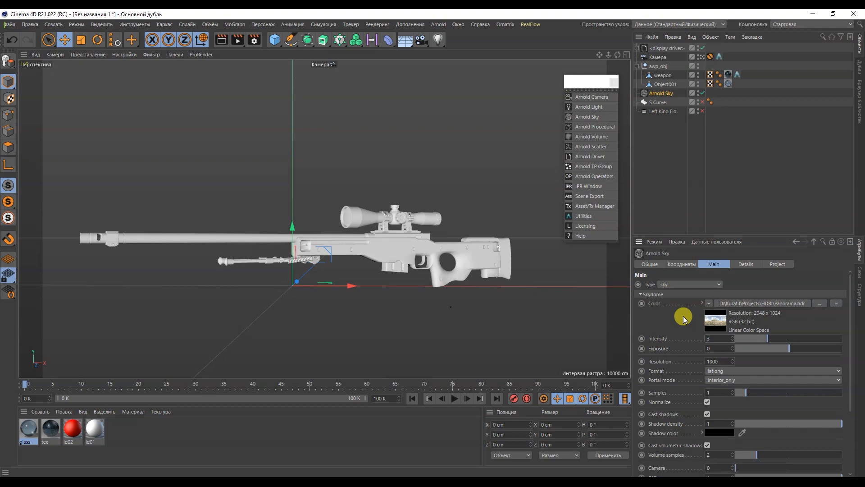
left_click(237, 40)
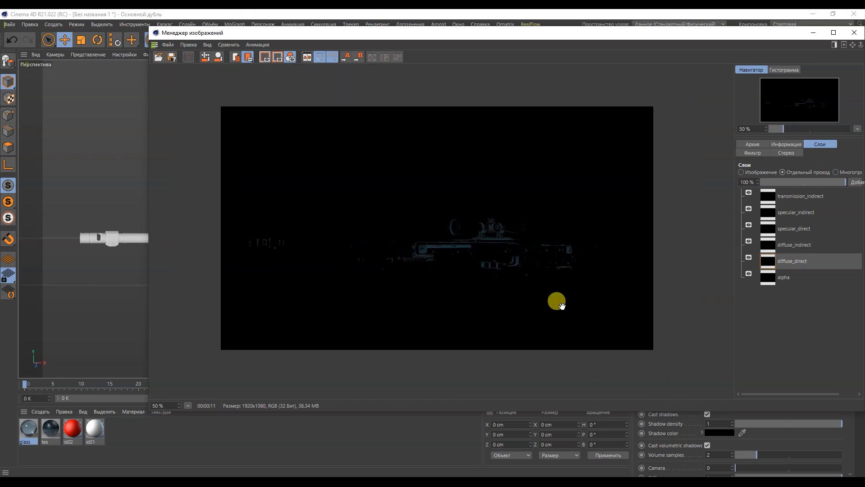
Check the newest rifle render in the history and examine its diffuse_direct pass up close for noise.
left_click(749, 143)
left_click(770, 211)
left_click(772, 220)
left_click(821, 146)
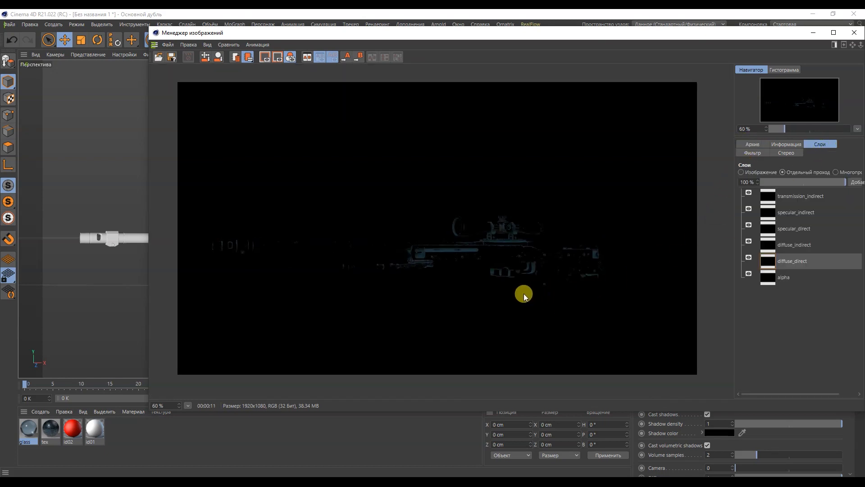
scroll(526, 294, "up", 6)
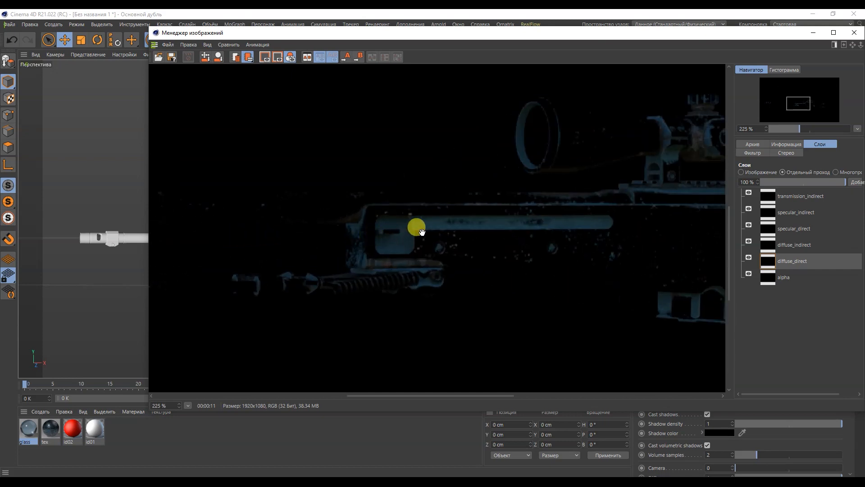
scroll(422, 232, "up", 4)
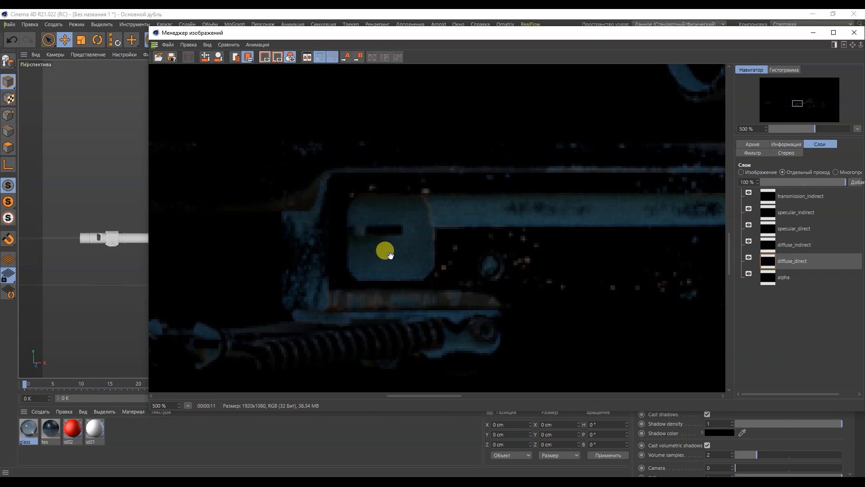
Move the picture viewer off the object settings, set the Arnold Sky's samples to 6 and render the rifle again.
left_click_drag(773, 36, 605, 33)
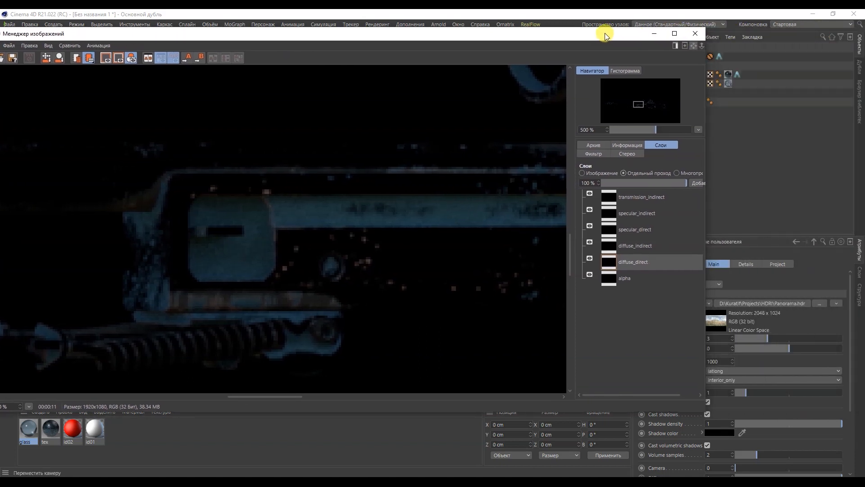
left_click_drag(706, 90, 618, 93)
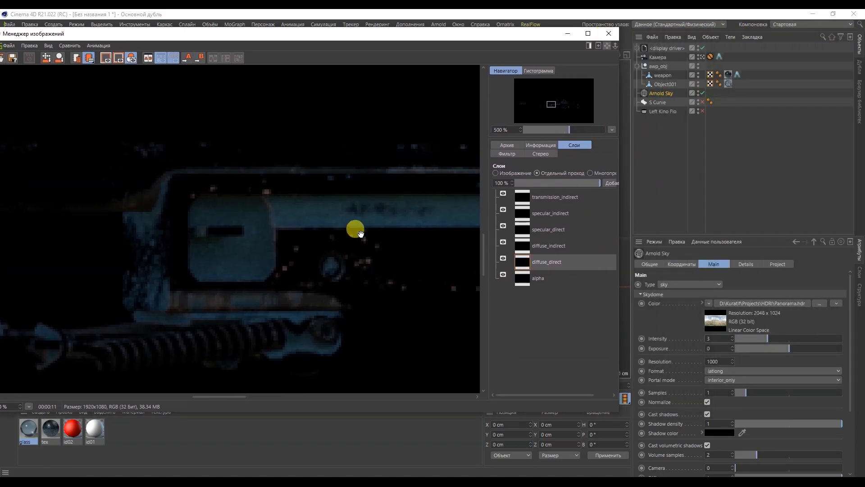
left_click(658, 92)
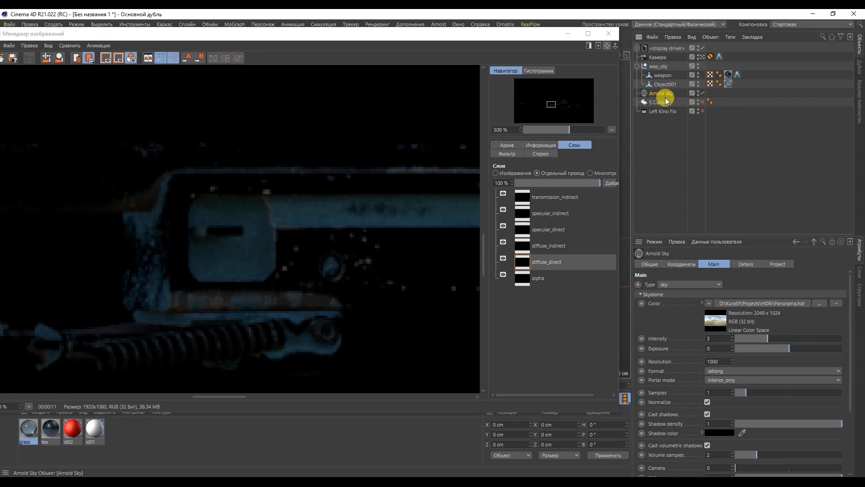
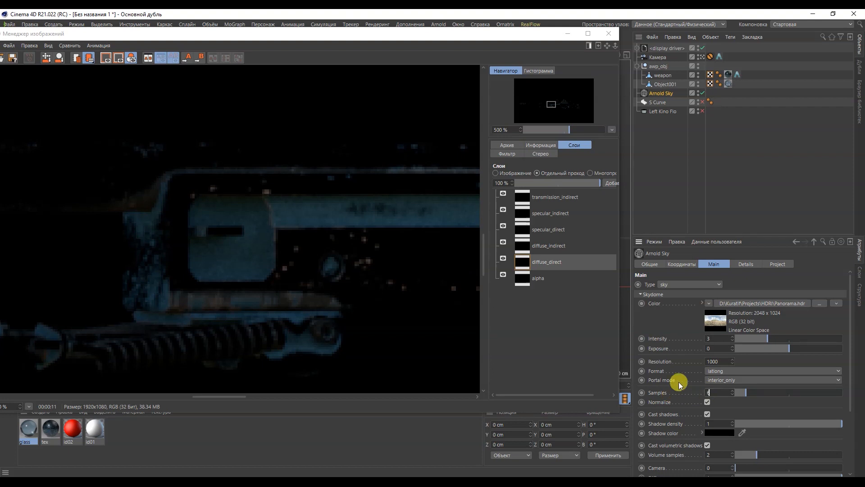
left_click(609, 34)
left_click(237, 39)
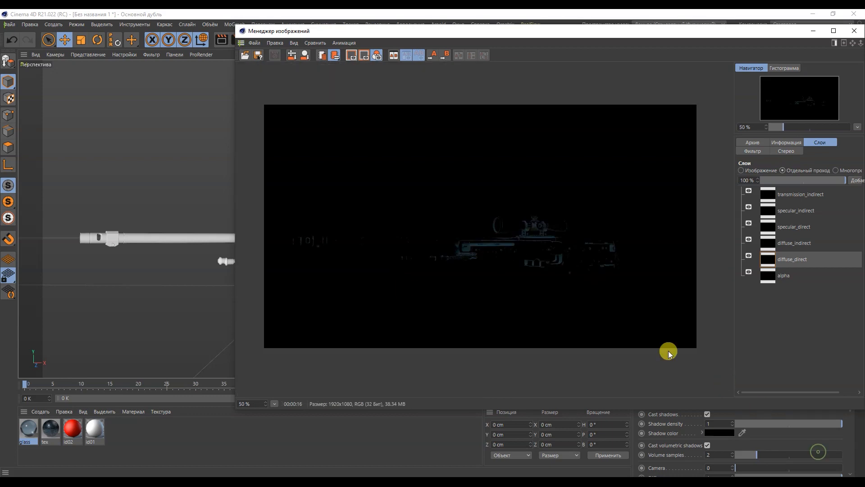
Zoom in on the diffuse_direct pass and compare its noise between the last two rifle renders.
scroll(554, 251, "up", 1)
scroll(478, 251, "up", 8)
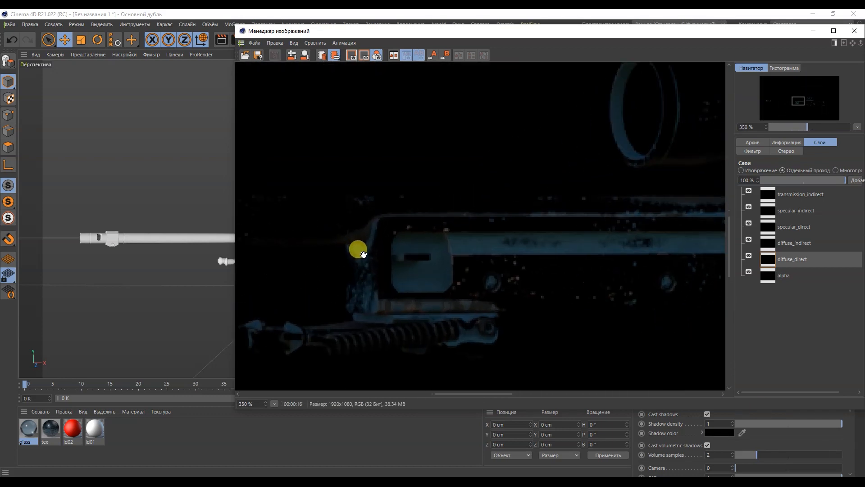
scroll(363, 253, "up", 2)
left_click(751, 143)
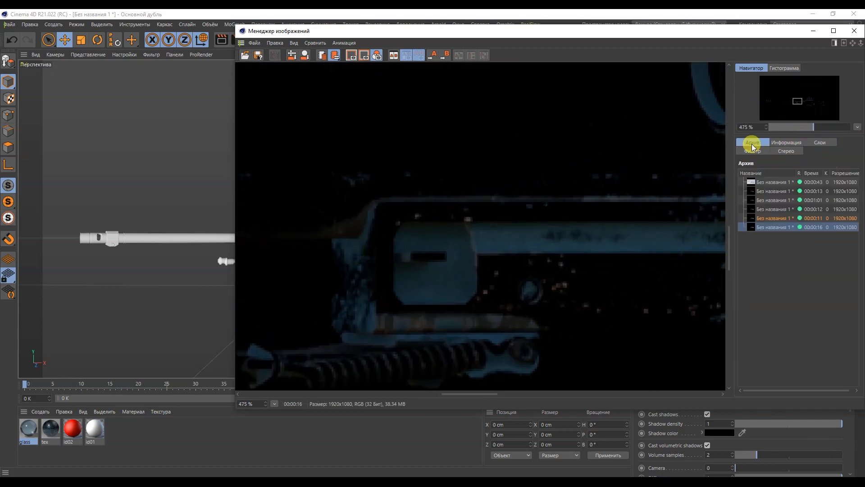
left_click(764, 218)
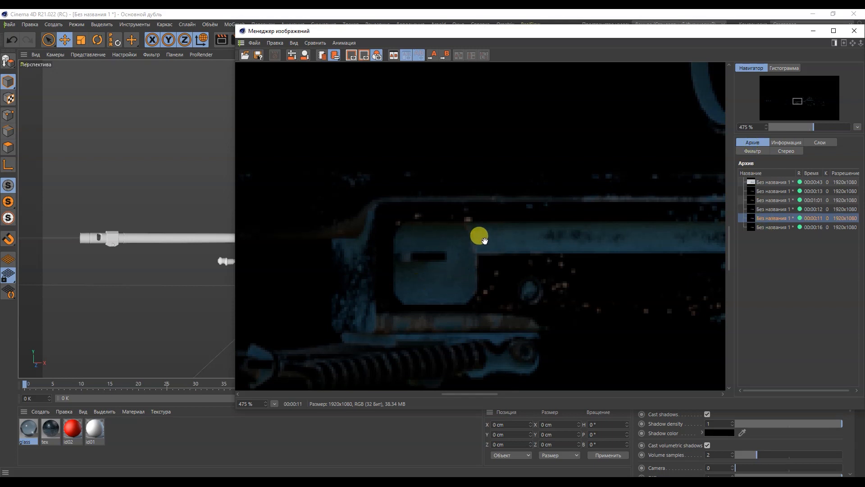
left_click(758, 228)
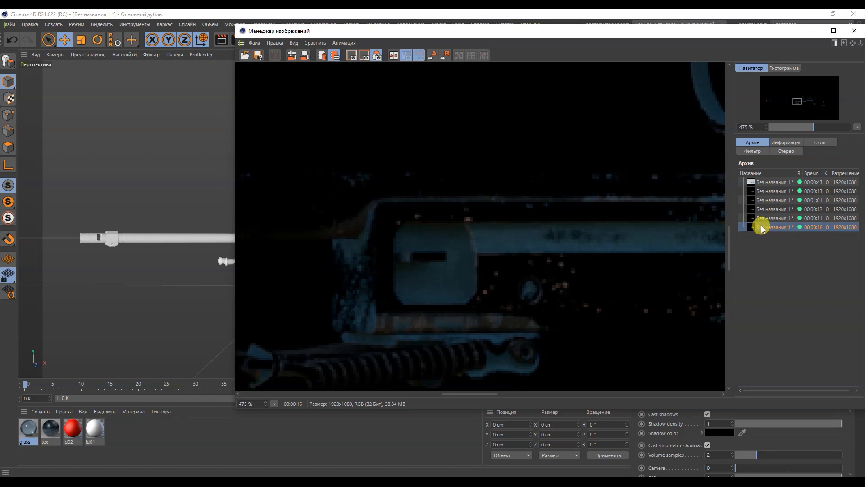
Display the specular_direct pass and compare its noise up close between the last two rifle renders.
scroll(502, 271, "down", 3)
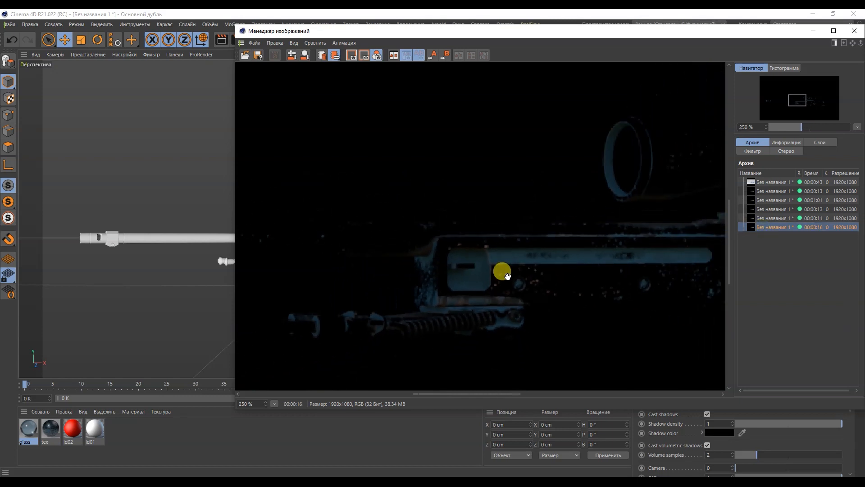
scroll(506, 276, "down", 5)
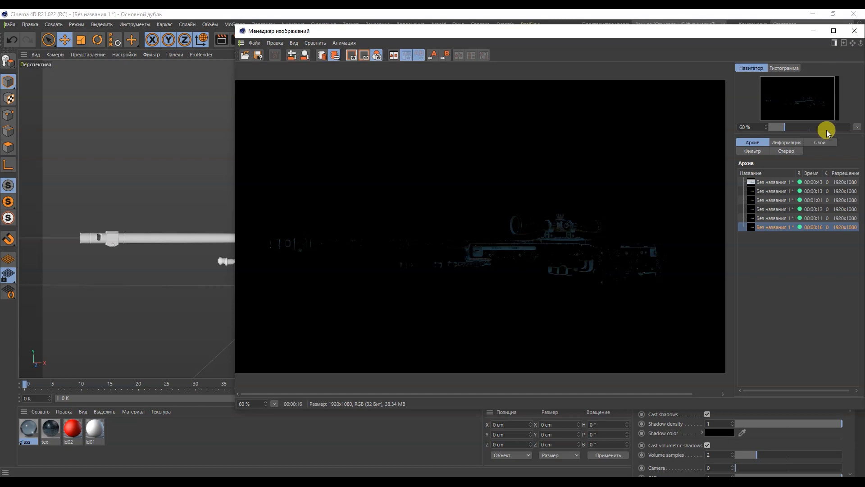
left_click(822, 142)
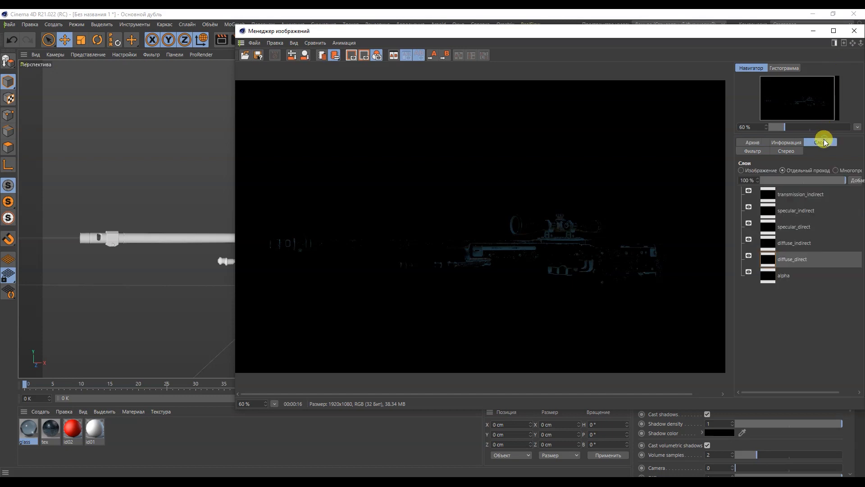
left_click(815, 227)
scroll(474, 245, "up", 10)
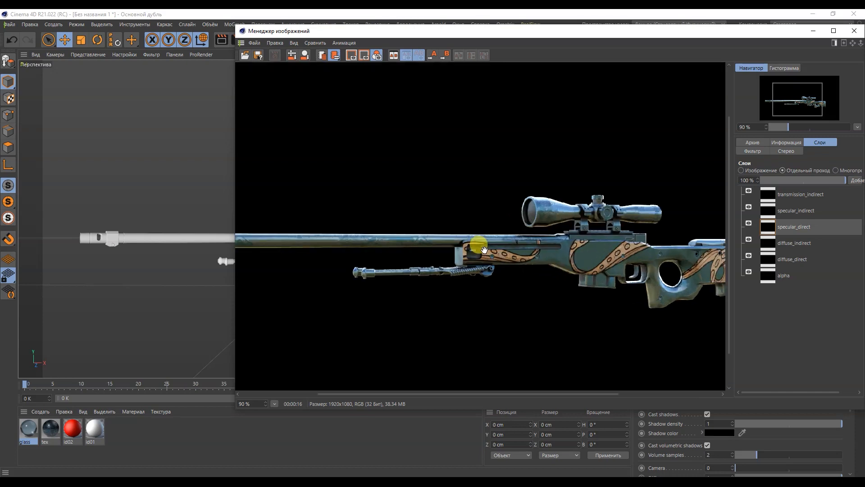
scroll(472, 237, "up", 5)
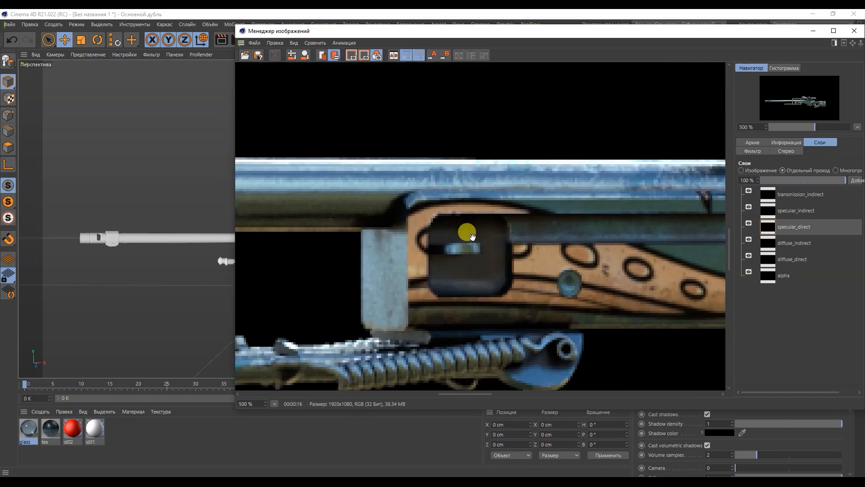
left_click(760, 144)
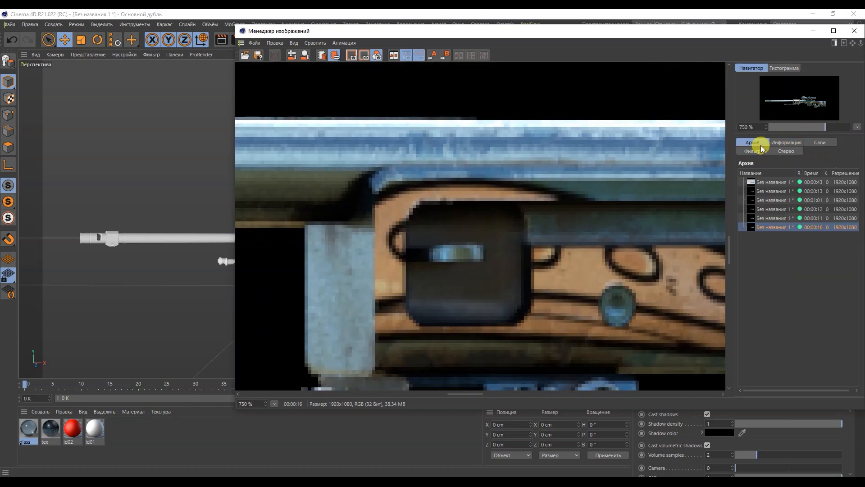
left_click(776, 218)
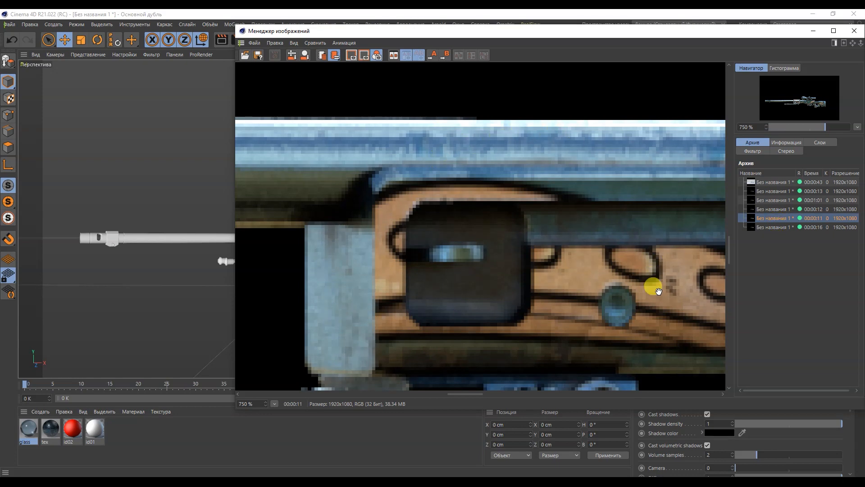
Select the newest rifle render in the history, check its diffuse_indirect pass and close the picture viewer.
scroll(589, 323, "down", 1)
scroll(589, 323, "down", 5)
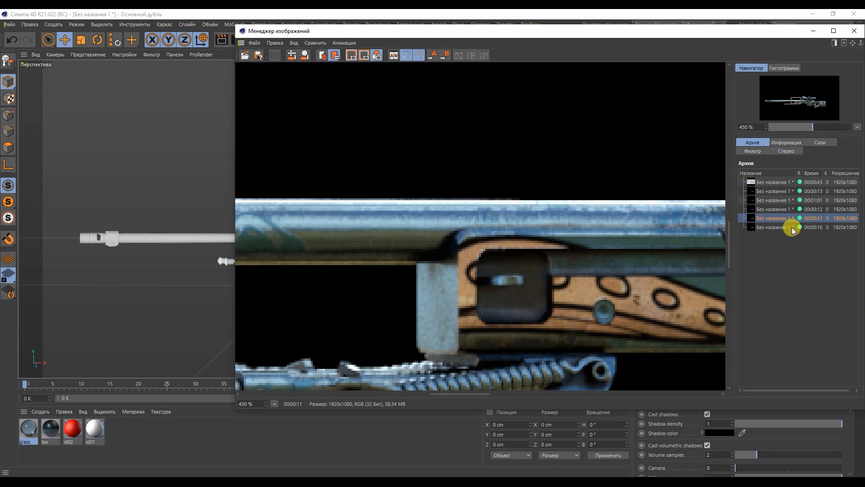
left_click(777, 226)
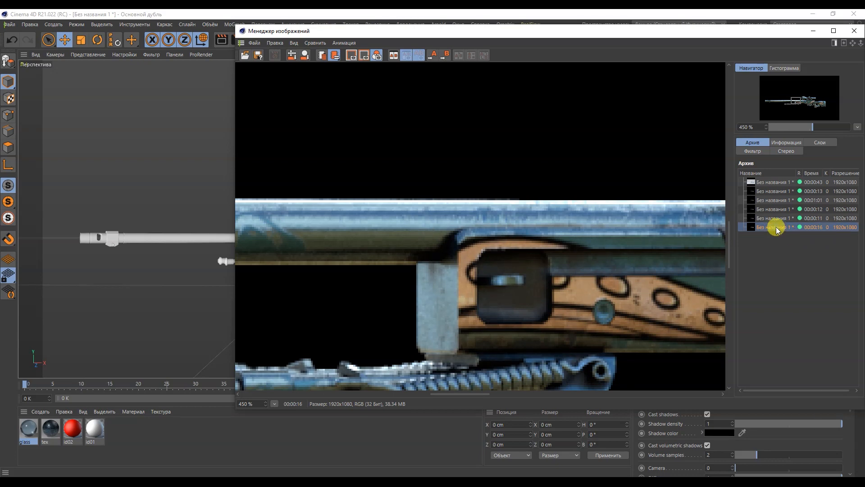
scroll(461, 268, "down", 10)
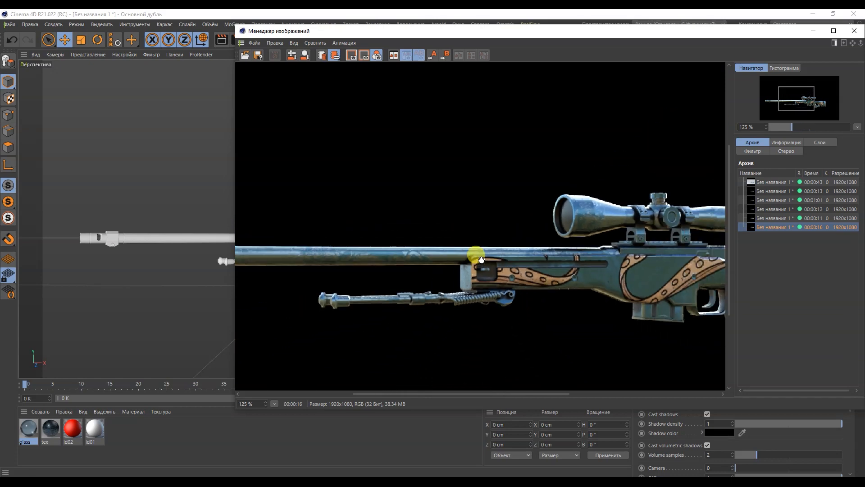
scroll(481, 257, "down", 1)
left_click(818, 142)
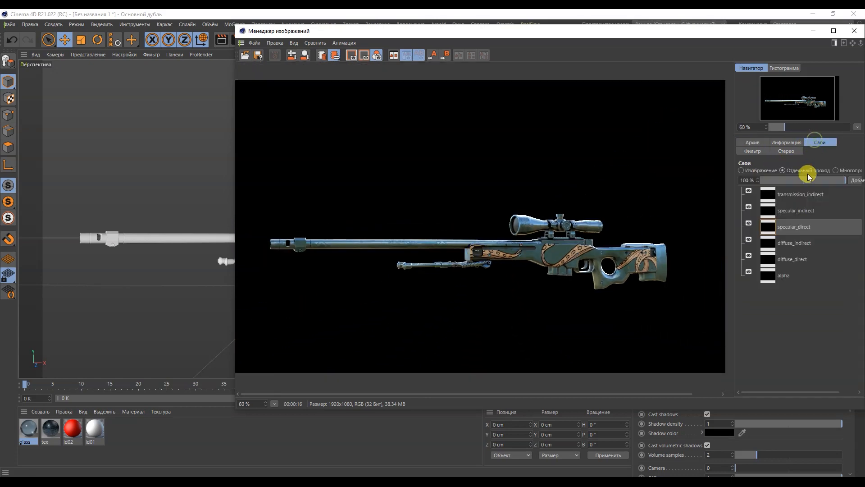
left_click(813, 246)
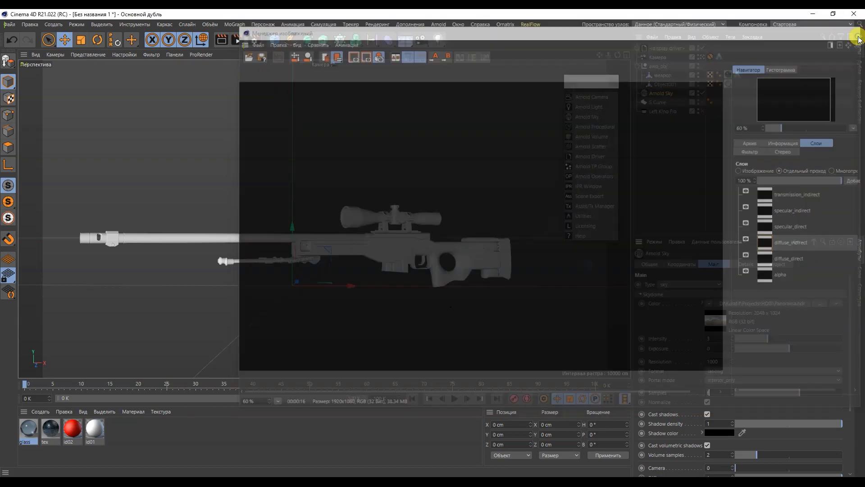
left_click(855, 31)
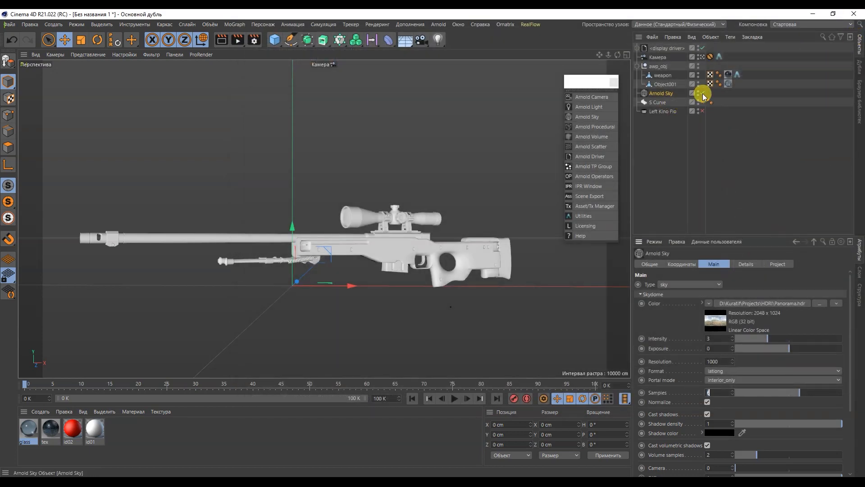
Light the rifle only with the Left Kino Flo by disabling the Arnold Sky, and set the light's cast light intensity to 300%.
left_click(666, 111)
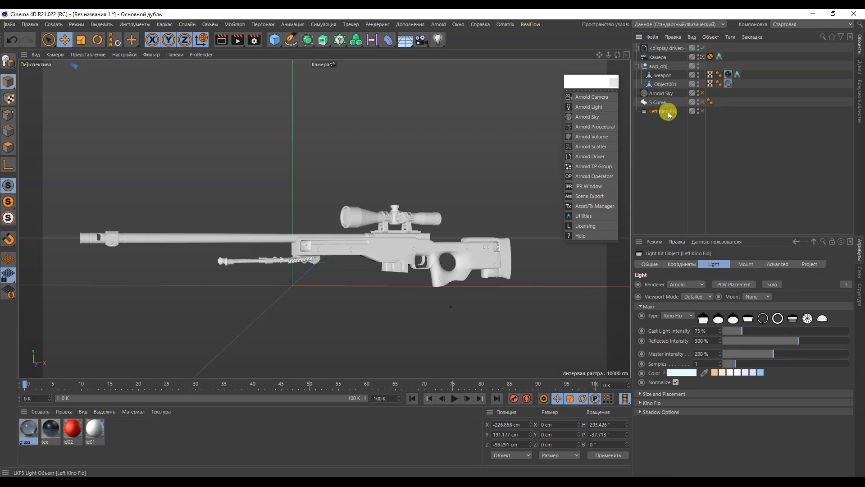
left_click(701, 110)
left_click(707, 331)
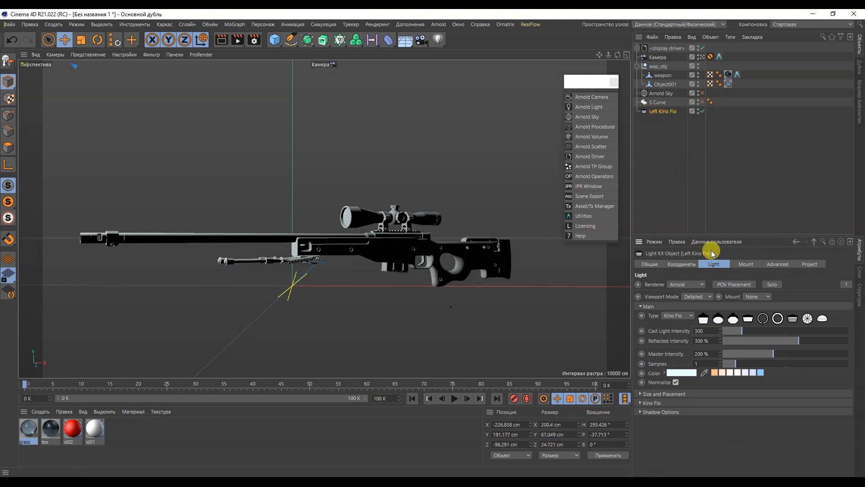
type("300")
key("Return")
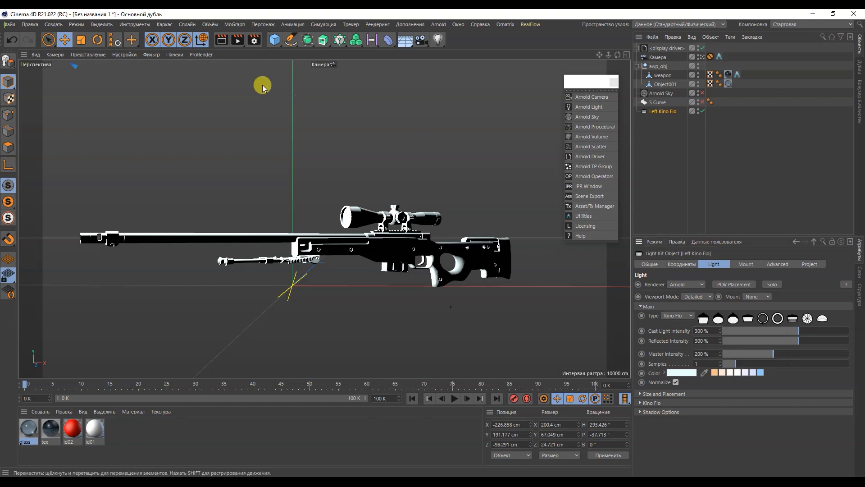
Render the rifle and examine the diffuse_direct pass for noise around the bipod mount and the scope.
left_click(236, 40)
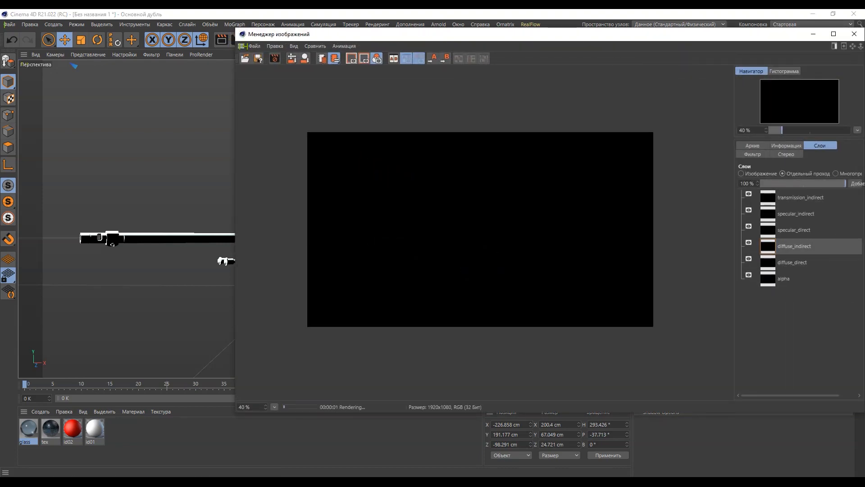
left_click(782, 266)
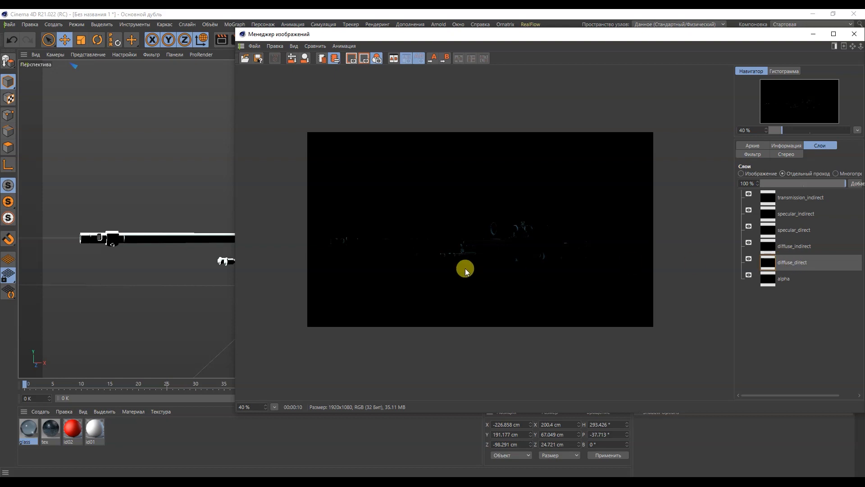
scroll(482, 243, "up", 1)
scroll(483, 242, "up", 5)
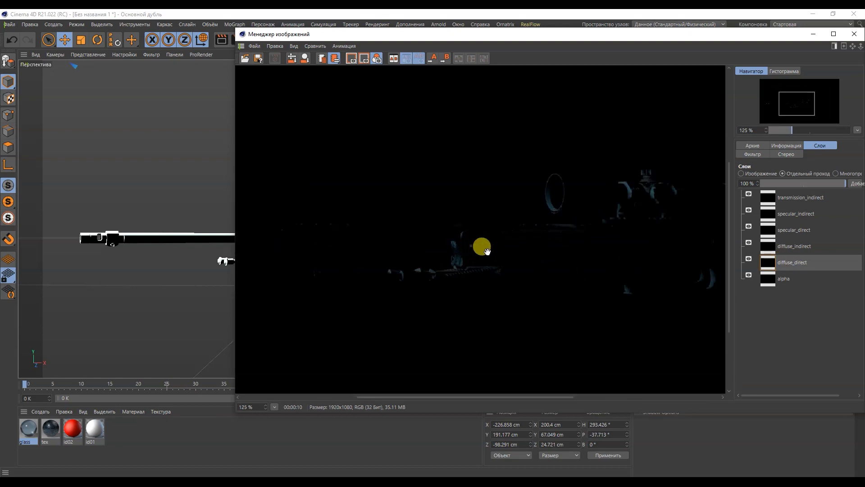
scroll(460, 261, "up", 6)
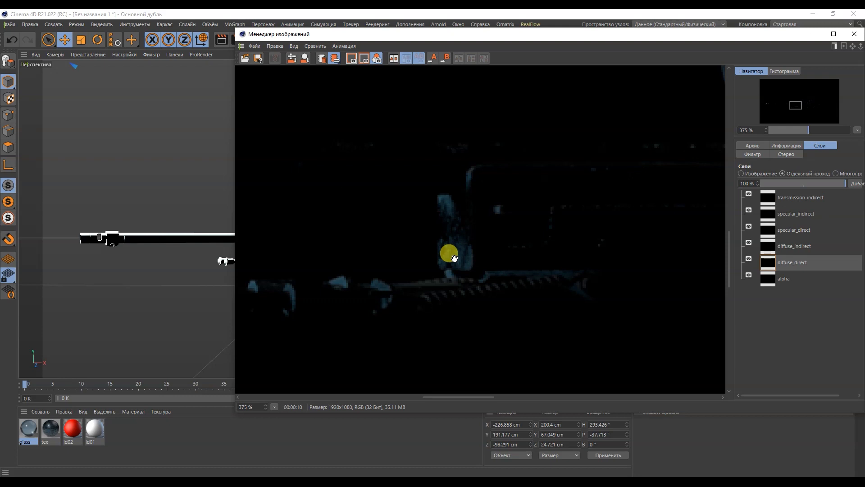
scroll(455, 260, "down", 5)
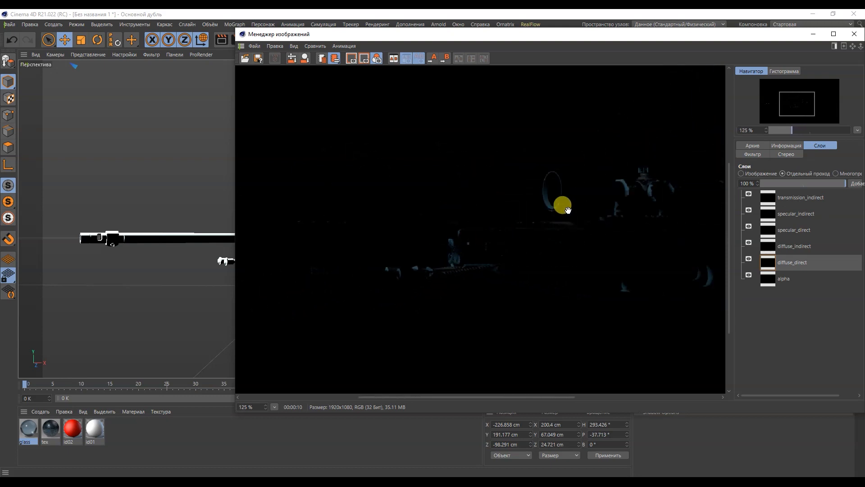
scroll(635, 182, "up", 11)
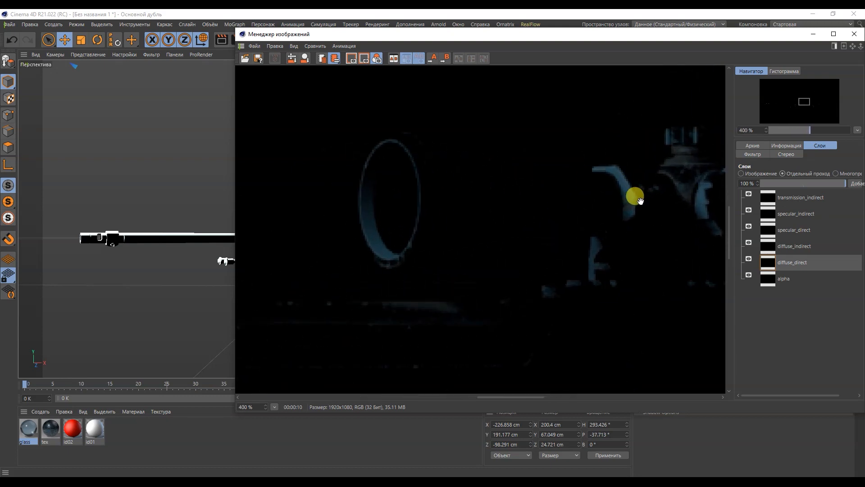
Move the picture viewer off the light settings, set the Left Kino Flo's samples to 7 and render the rifle again.
left_click_drag(595, 36, 394, 32)
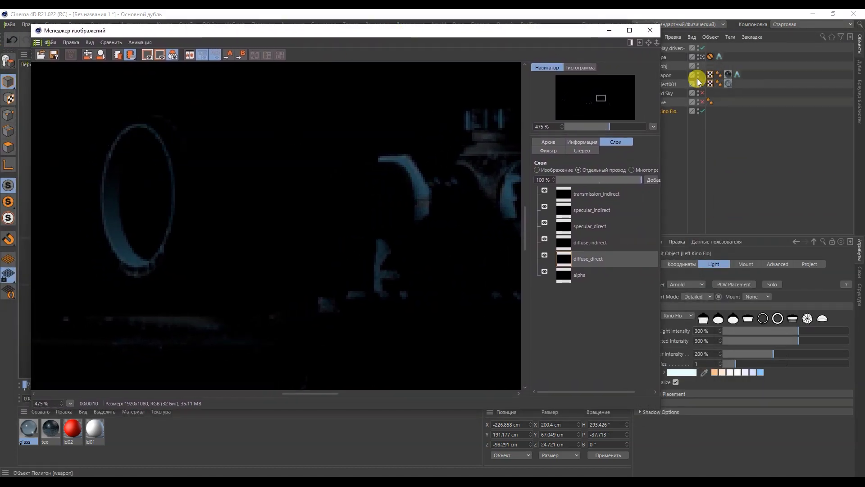
left_click_drag(580, 32, 557, 35)
left_click(664, 111)
left_click_drag(701, 361, 689, 361)
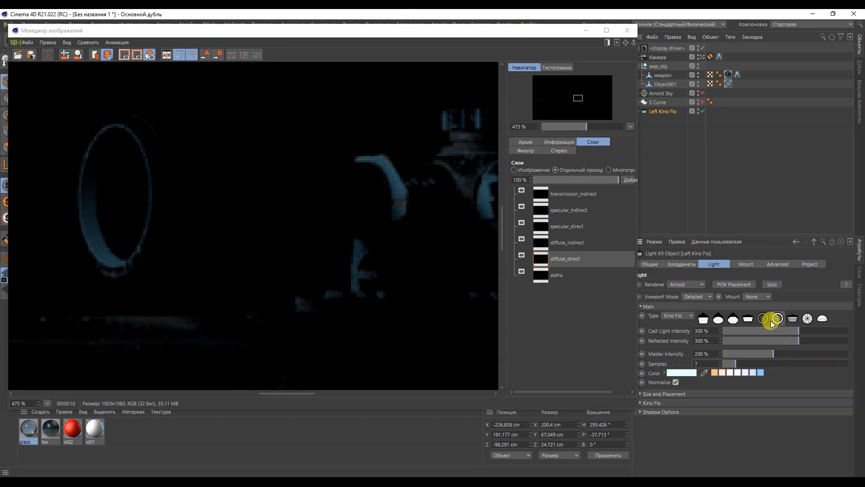
type("7")
left_click(629, 31)
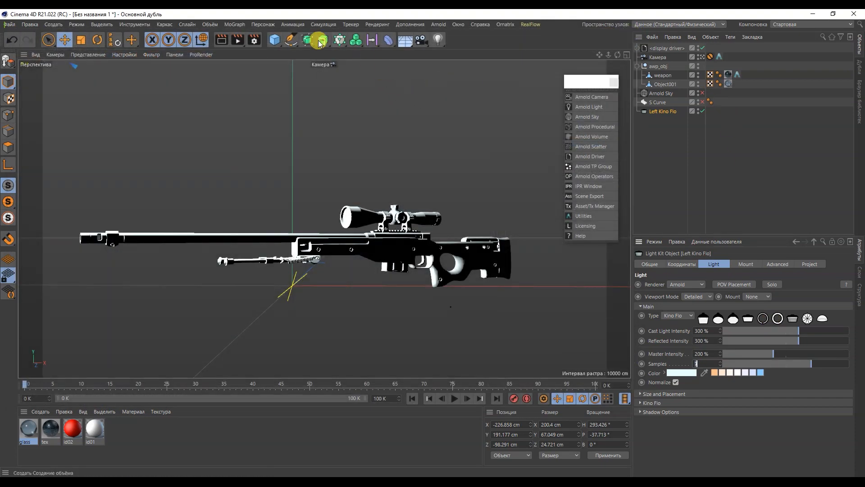
left_click(236, 40)
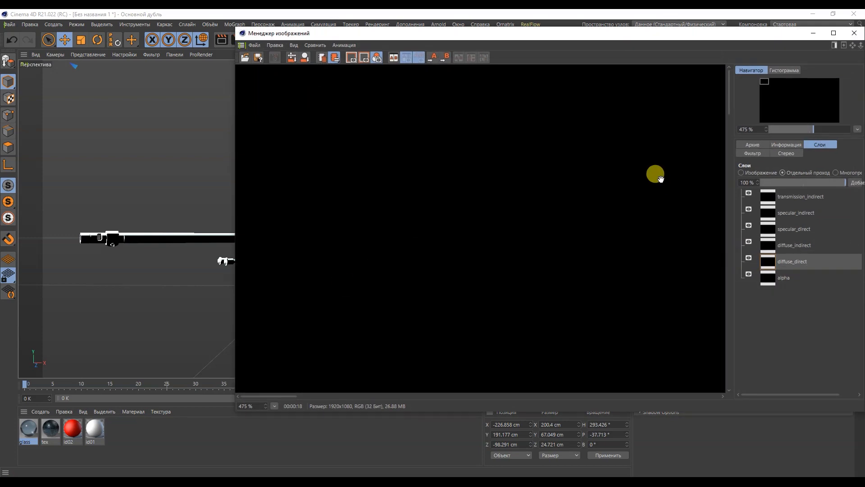
Compare the diffuse_direct noise around the scope between the last two Kino Flo renders in the history.
scroll(448, 272, "down", 5)
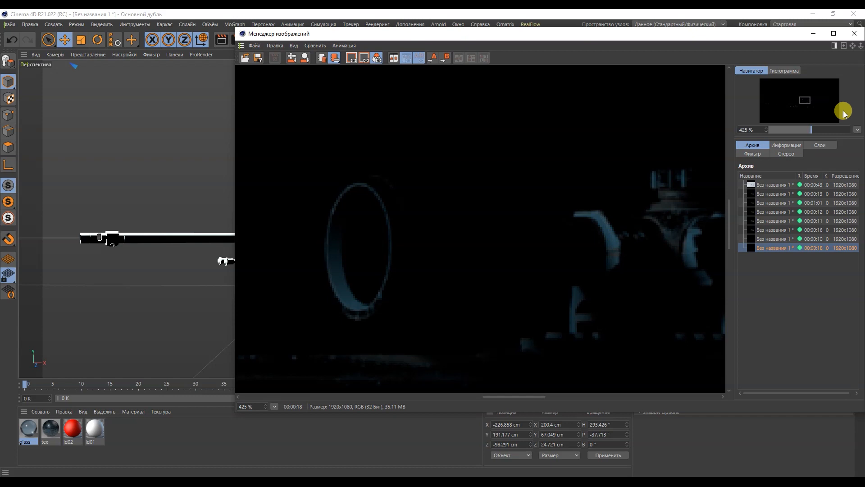
left_click(828, 147)
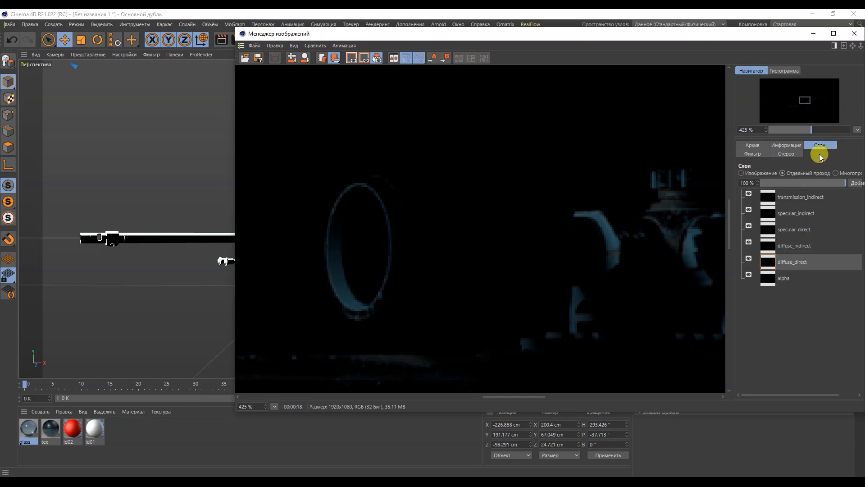
left_click(759, 143)
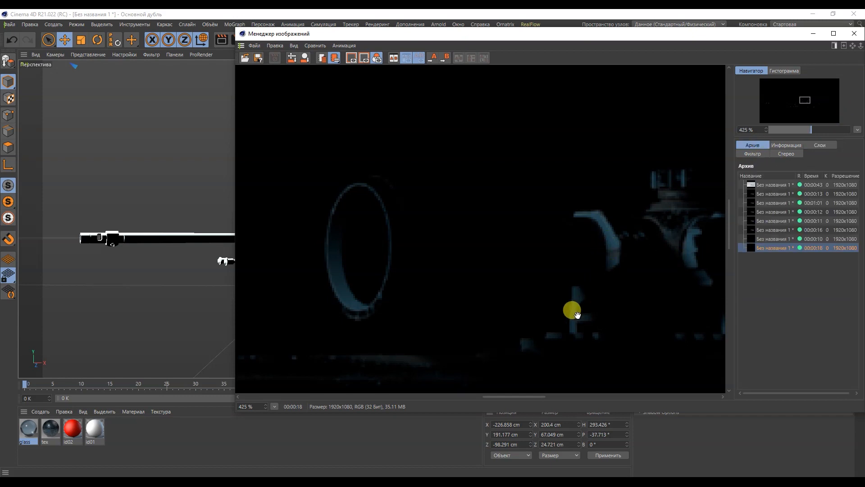
left_click(771, 239)
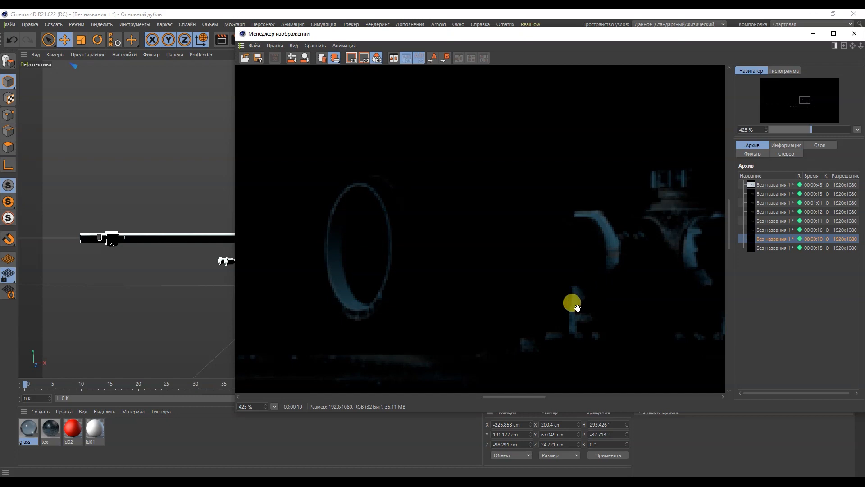
left_click(766, 248)
Compare the diffuse_direct noise around the bipod mount between the same two renders and close the picture viewer.
scroll(544, 277, "down", 2)
scroll(543, 276, "down", 9)
scroll(342, 351, "up", 6)
scroll(406, 336, "up", 7)
left_click(776, 239)
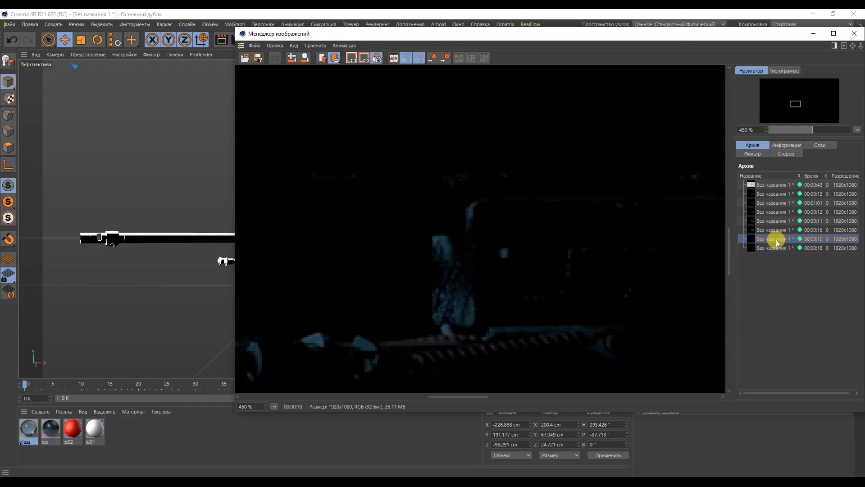
left_click(771, 248)
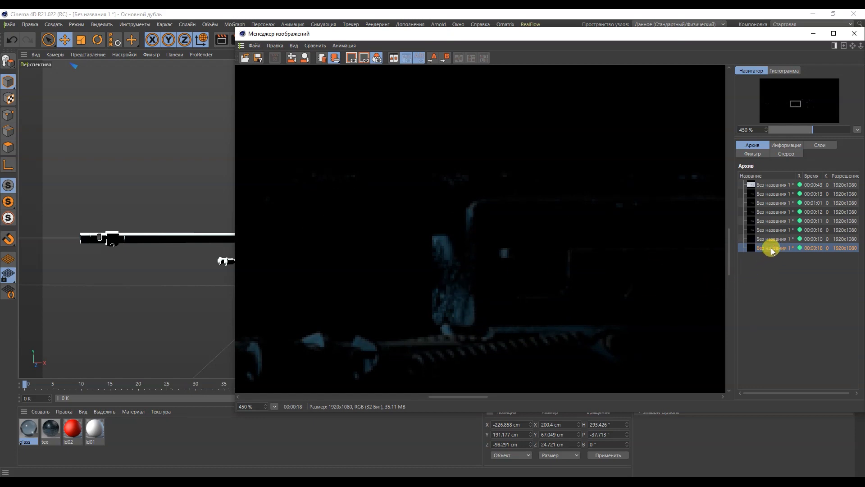
scroll(432, 300, "down", 5)
scroll(446, 289, "down", 10)
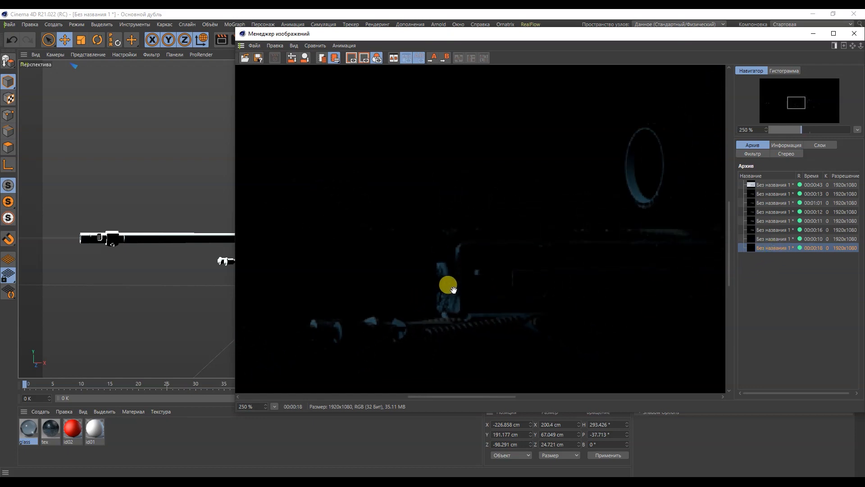
scroll(496, 291, "down", 1)
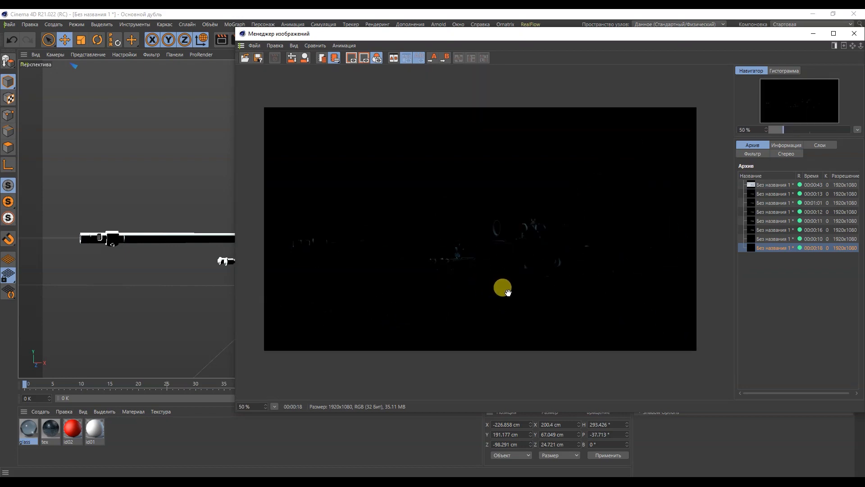
left_click(853, 33)
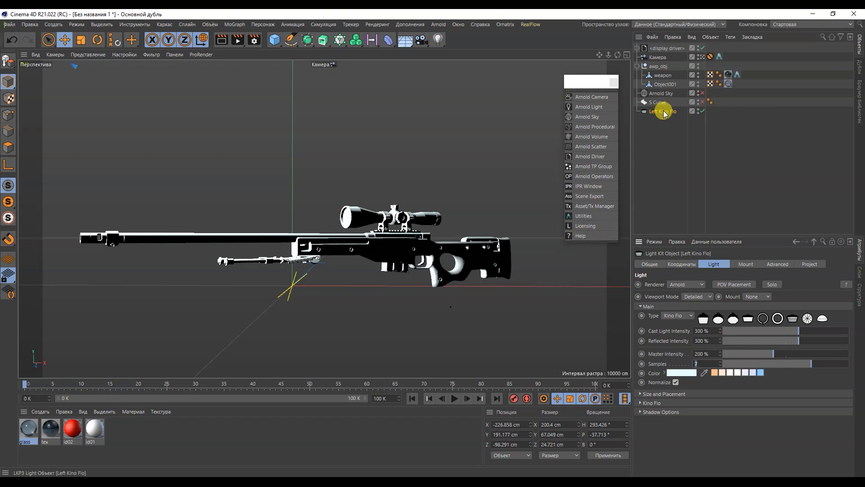
Set the Left Kino Flo's cast light intensity back to 75% and enable the Arnold Sky with an intensity of 1.
left_click_drag(711, 330, 667, 328)
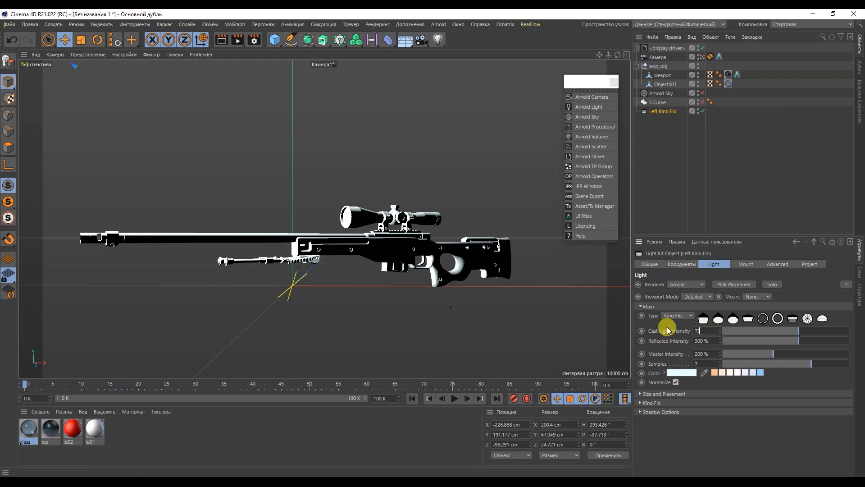
type("75")
key("Return")
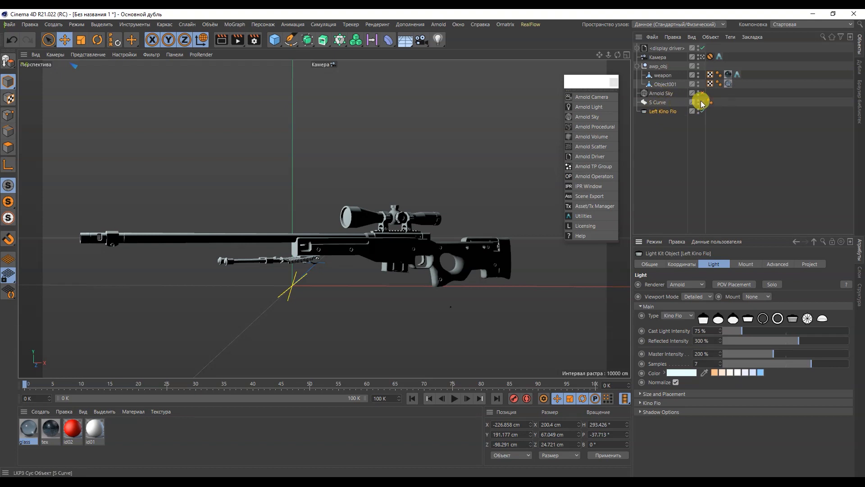
left_click(657, 93)
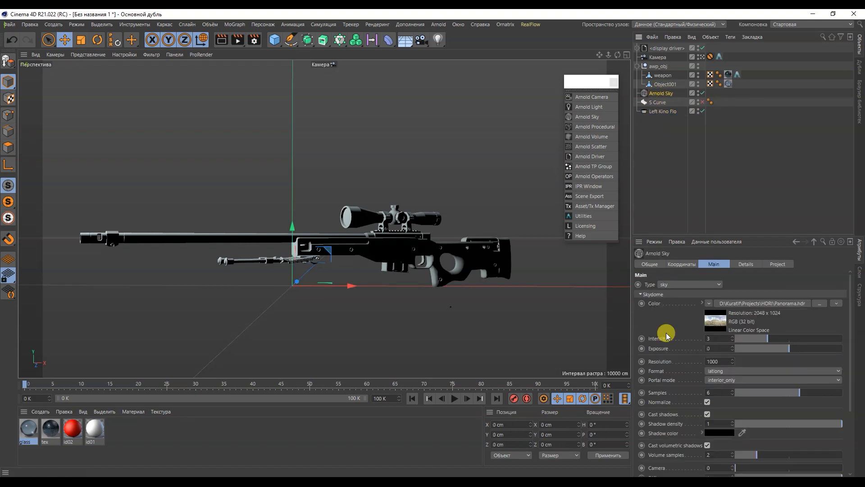
double_click(708, 338)
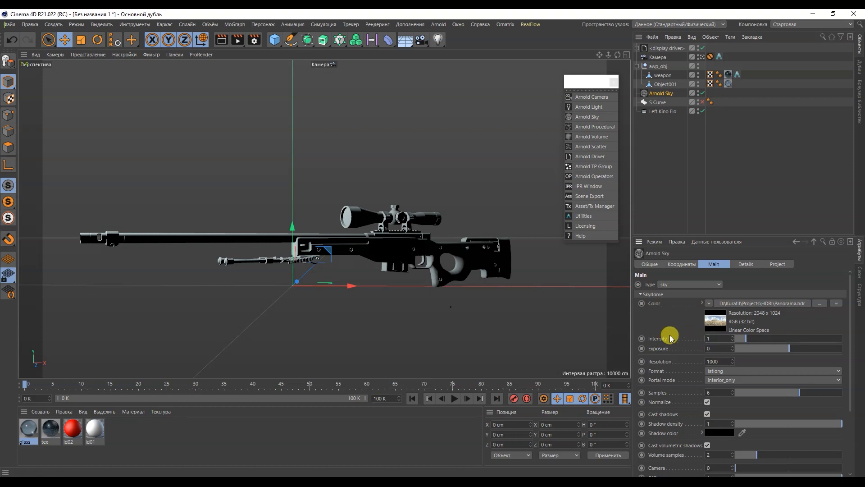
Enable the S Curve backdrop and render the complete rifle scene with both lights.
left_click(702, 103)
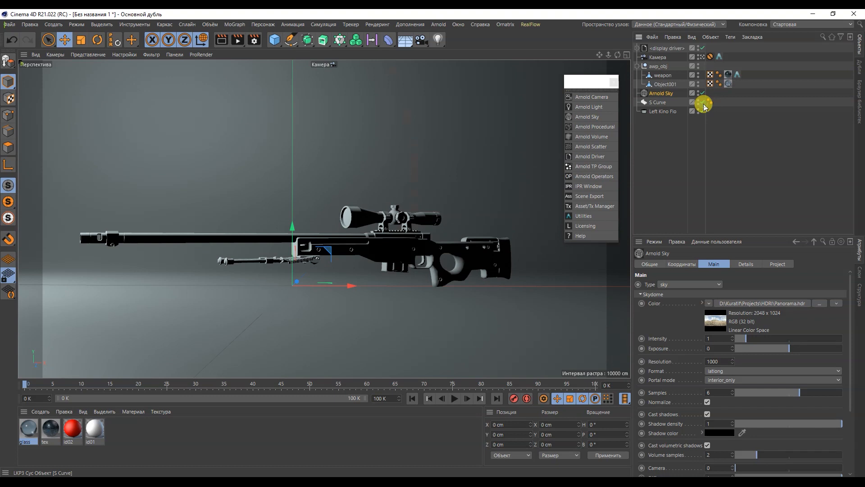
left_click(678, 144)
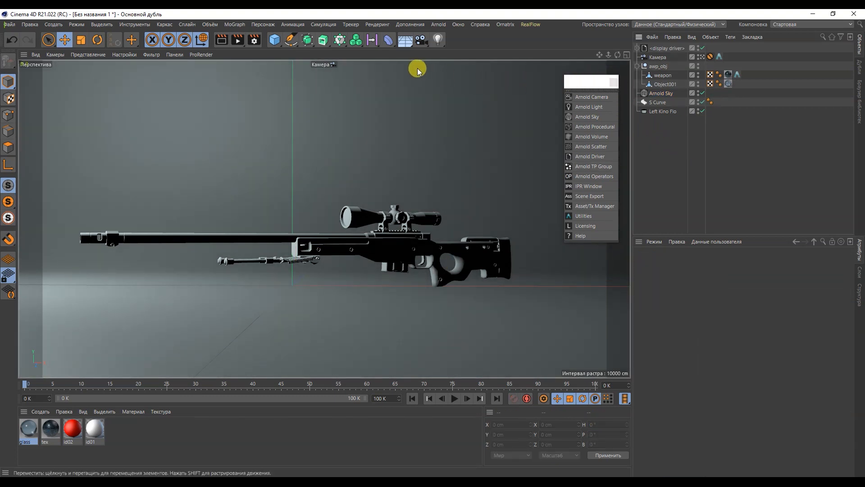
left_click(241, 40)
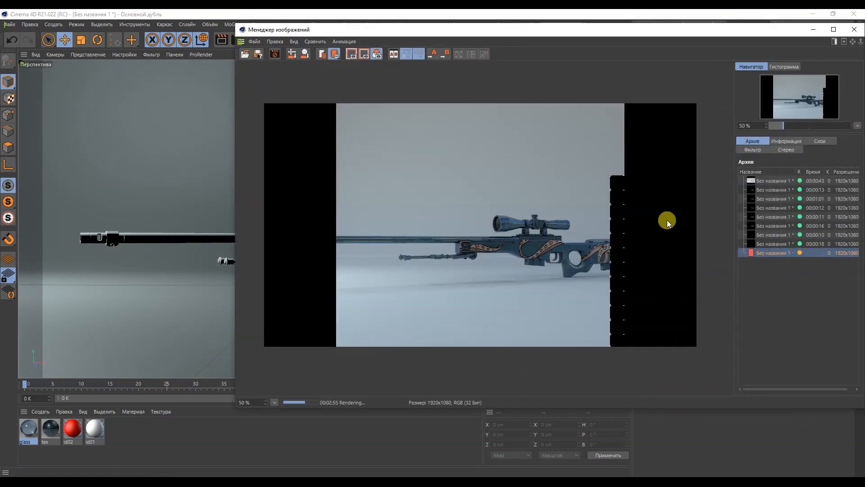
Stop the running render of the rifle scene and confirm the interruption.
scroll(666, 218, "up", 2)
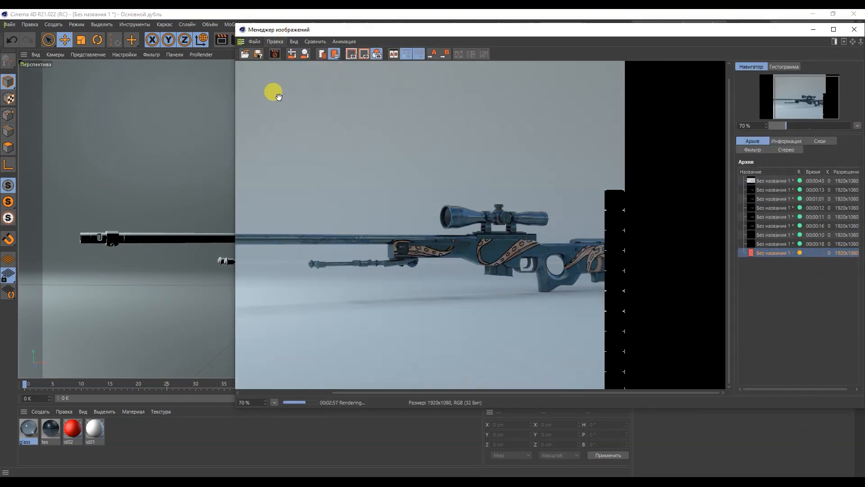
scroll(332, 111, "down", 1)
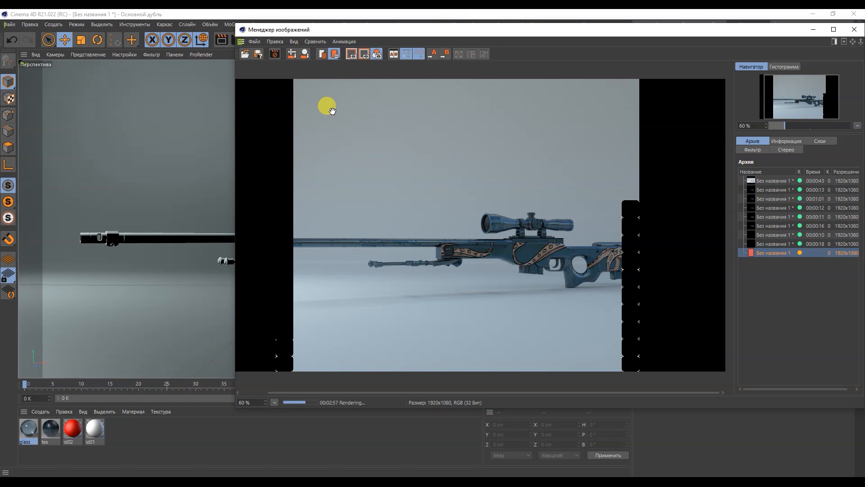
left_click(276, 55)
left_click(458, 281)
Display the diffuse_indirect layer as a single pass and examine its noise around the rifle and on the backdrop.
scroll(493, 273, "up", 5)
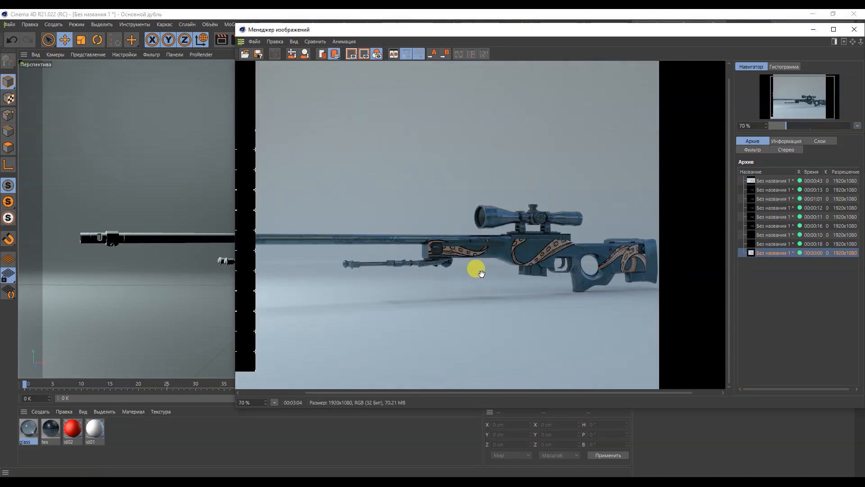
scroll(481, 273, "up", 1)
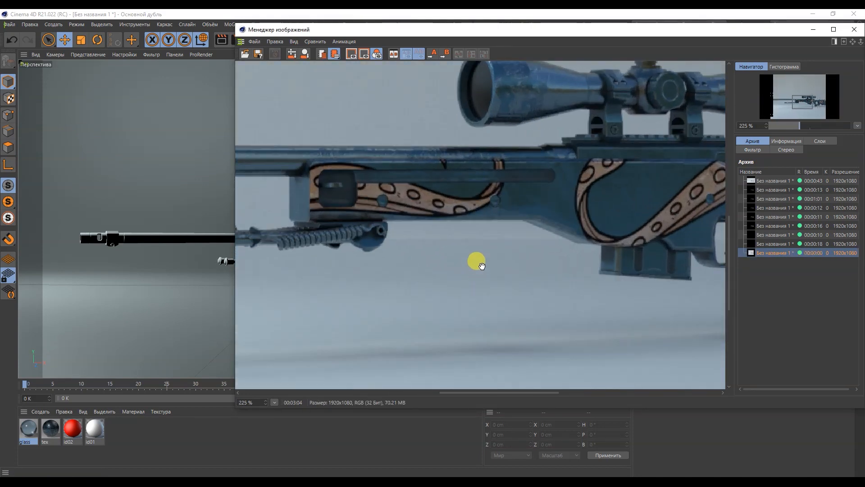
left_click(817, 142)
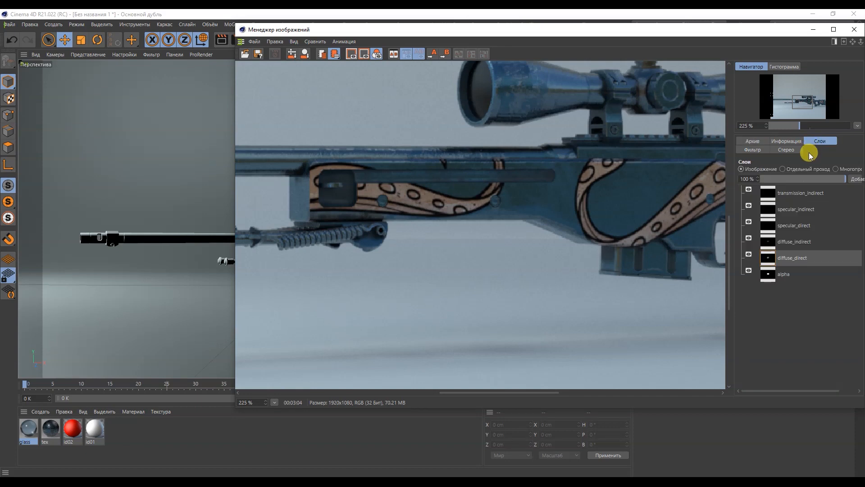
left_click(827, 242)
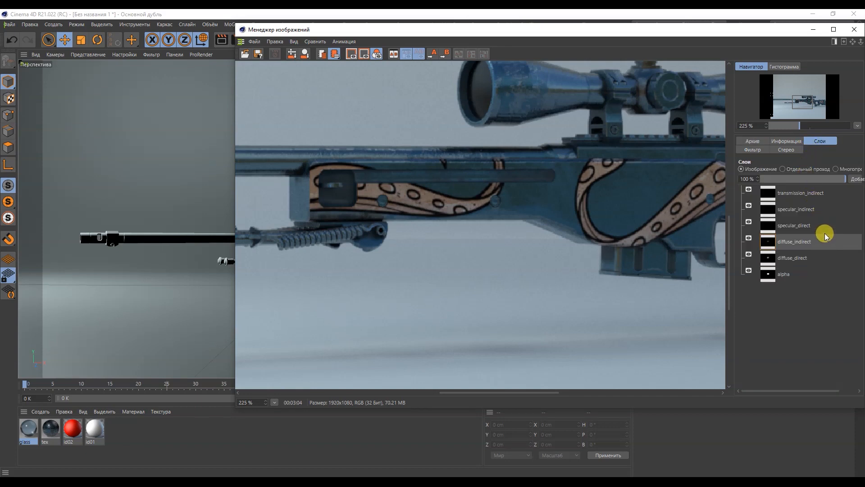
left_click(784, 169)
scroll(496, 227, "down", 4)
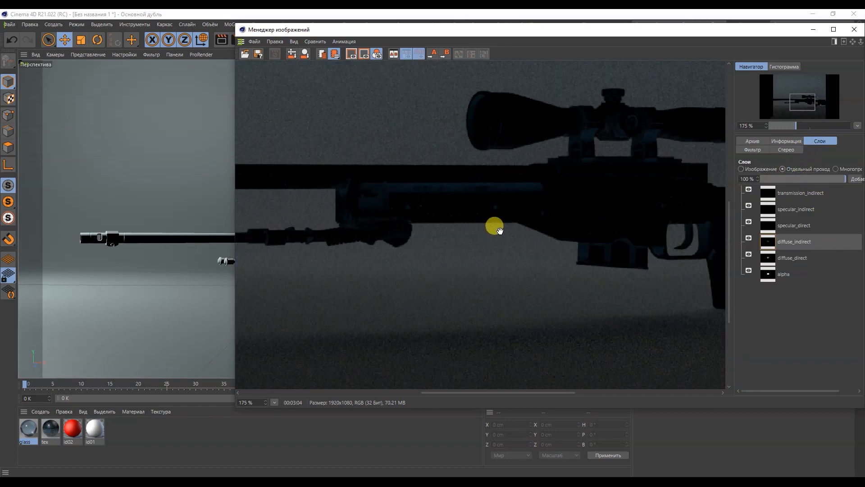
scroll(495, 227, "up", 3)
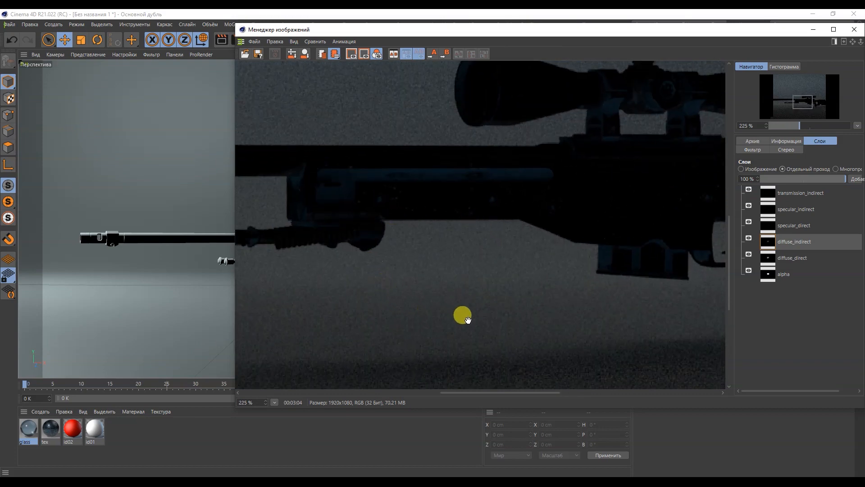
scroll(495, 299, "down", 2)
scroll(495, 299, "down", 2)
scroll(496, 295, "down", 1)
scroll(488, 293, "up", 4)
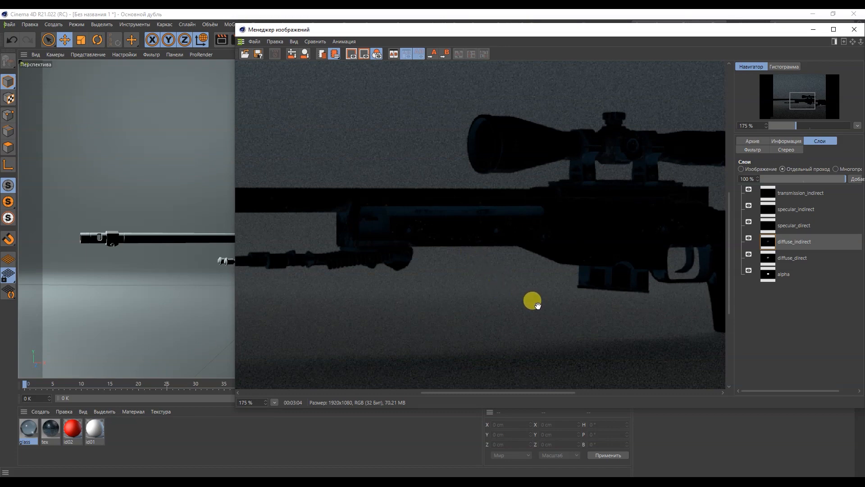
Set the Arnold Diffuse samples to 7, close the picture viewer and render the rifle scene again.
left_click_drag(269, 33, 112, 65)
left_click(254, 40)
left_click(153, 98)
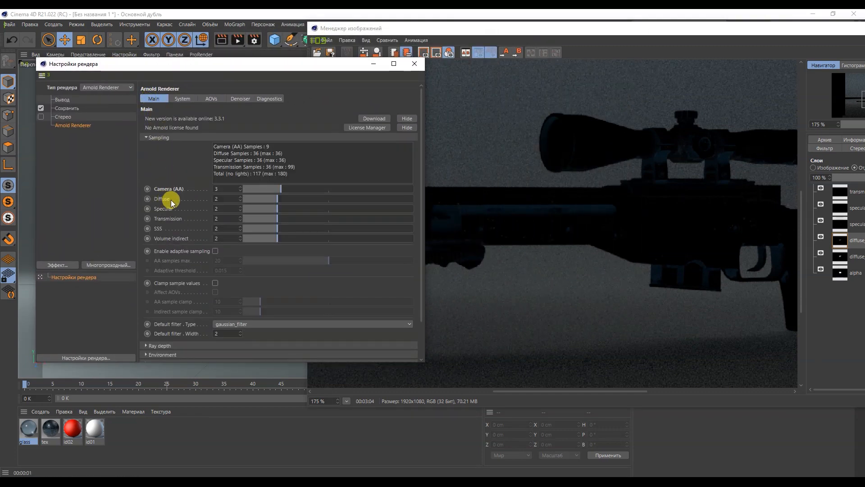
double_click(217, 198)
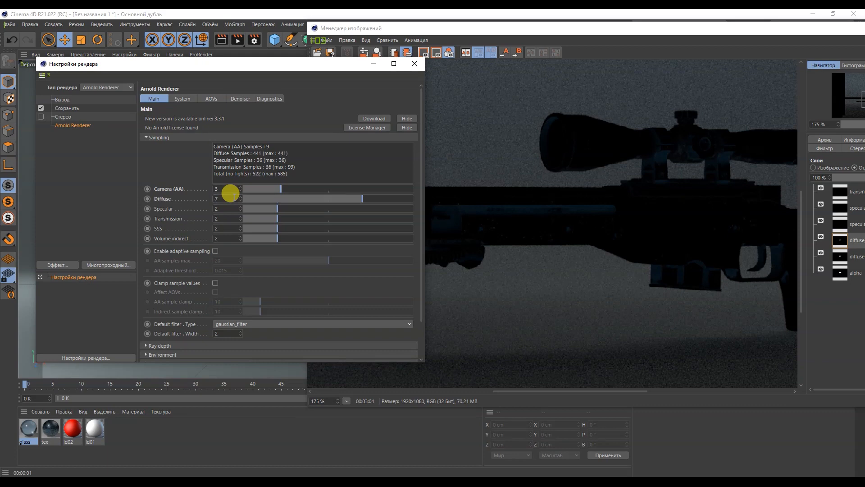
left_click_drag(485, 30, 379, 32)
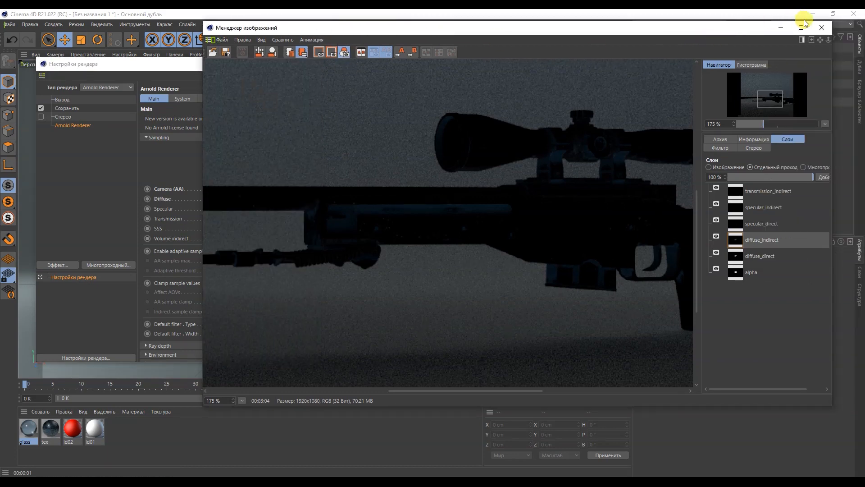
left_click(827, 29)
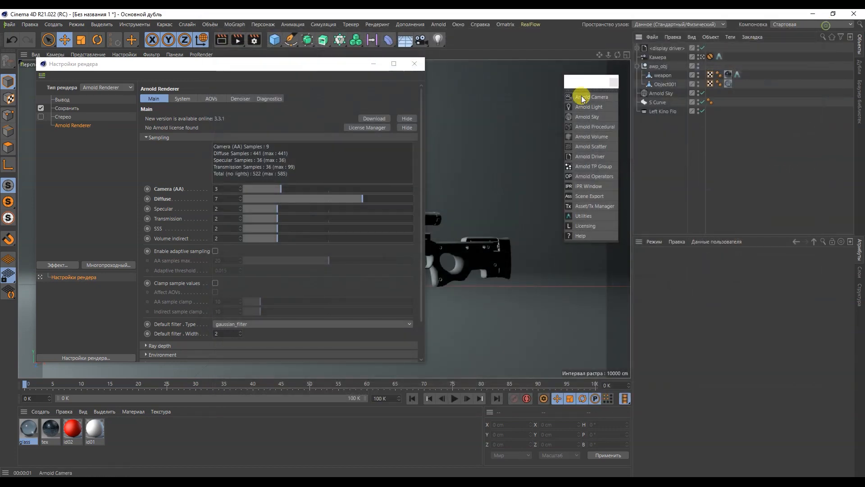
left_click(239, 39)
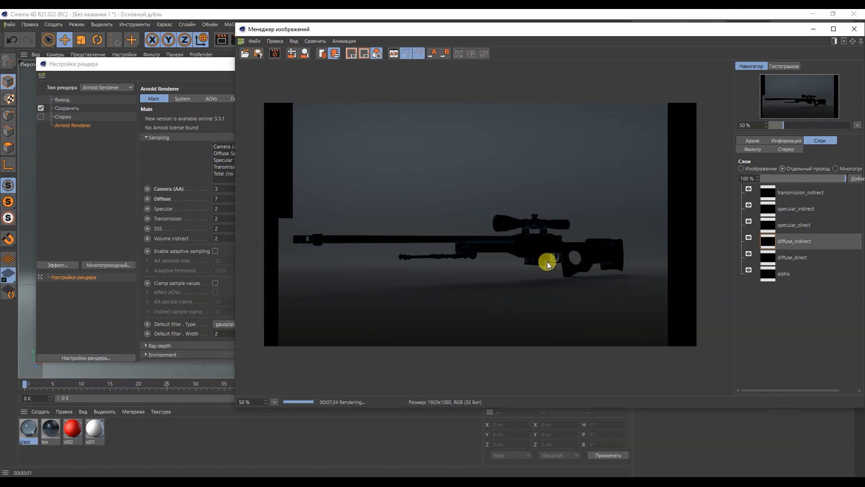
Compare the diffuse_indirect noise around the scope and magazine between the running render and the previous one in the history.
scroll(551, 266, "up", 5)
scroll(467, 277, "up", 1)
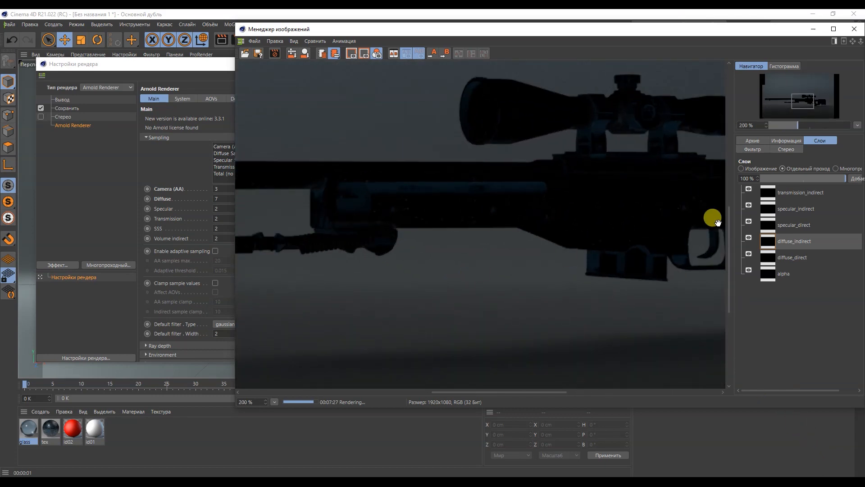
left_click(749, 169)
left_click(782, 169)
left_click(753, 141)
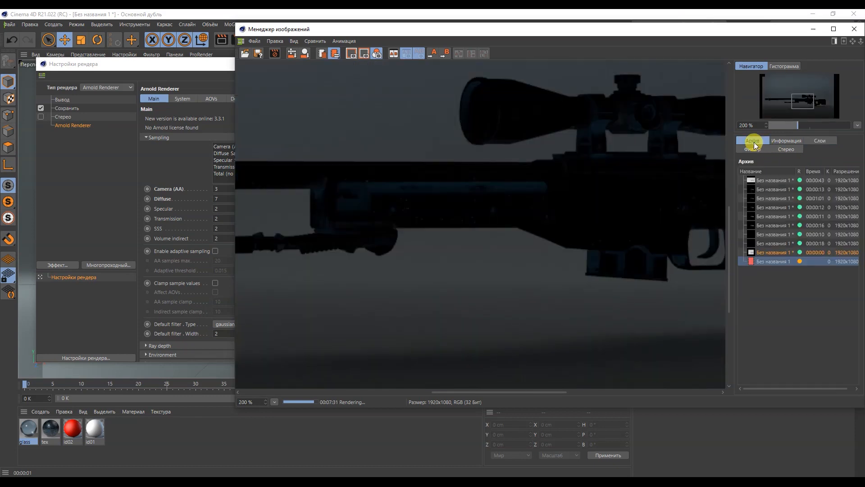
left_click(778, 252)
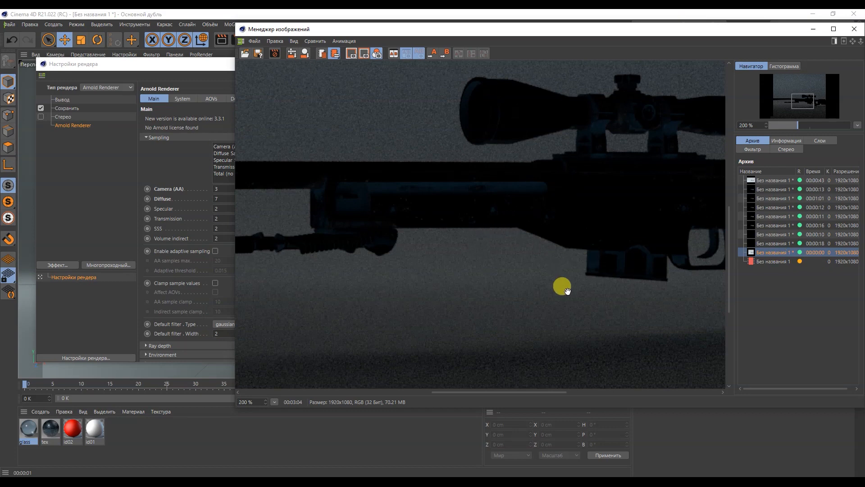
left_click(764, 261)
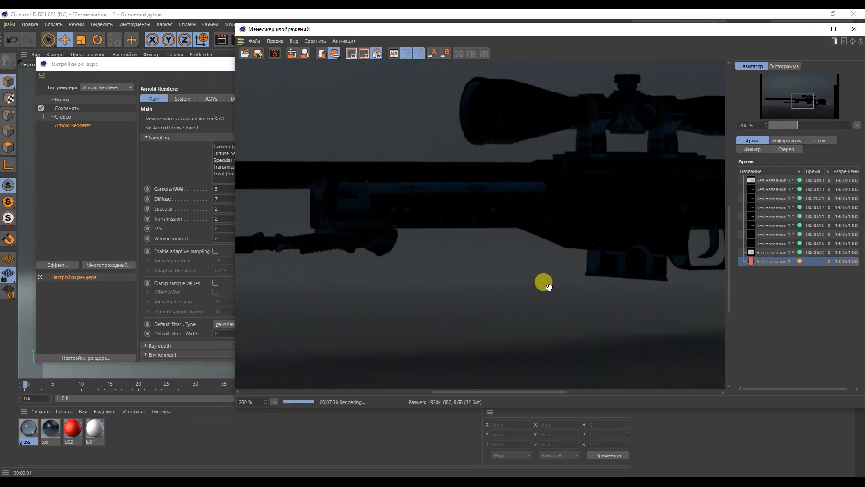
Stop the running render made with 7 Diffuse samples.
scroll(487, 304, "down", 1)
scroll(488, 303, "down", 2)
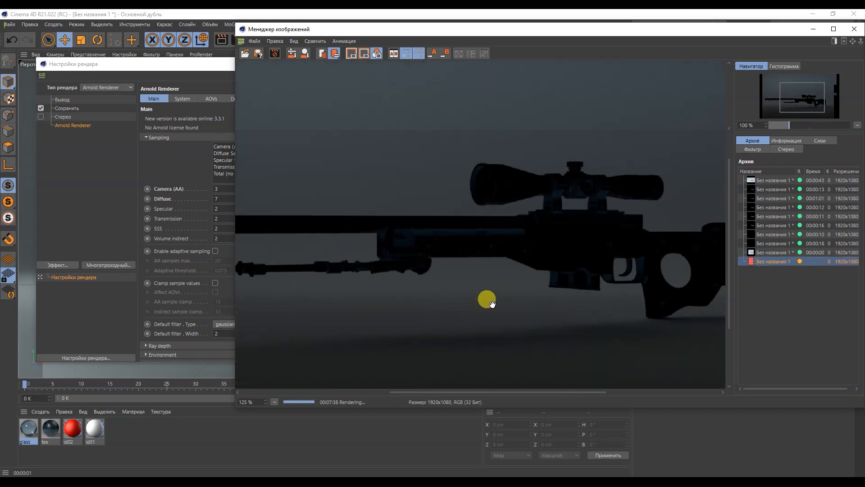
left_click(277, 60)
left_click(459, 280)
scroll(466, 273, "down", 1)
scroll(466, 272, "down", 1)
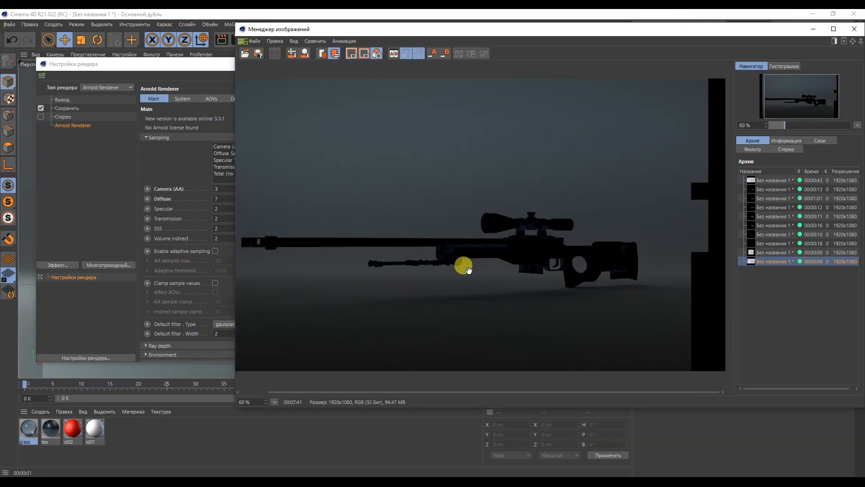
Display the specular_indirect pass, examine its noise on the rifle's receiver and magazine, and close the picture viewer.
left_click(817, 140)
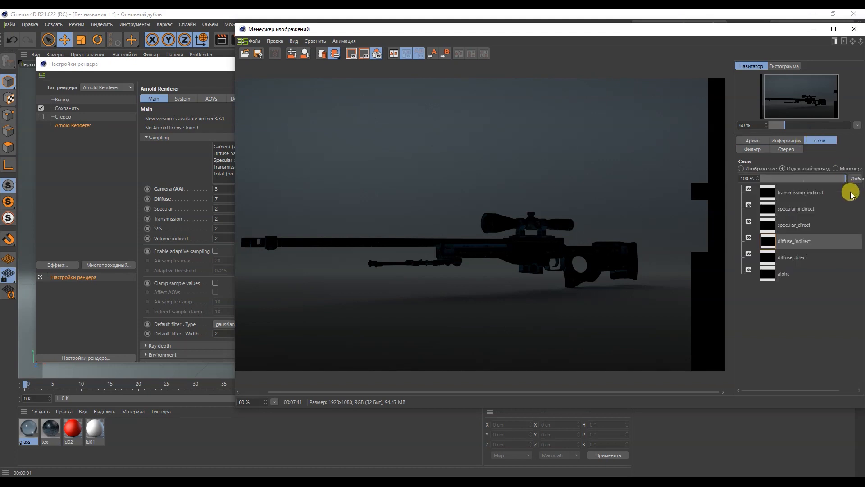
left_click(835, 208)
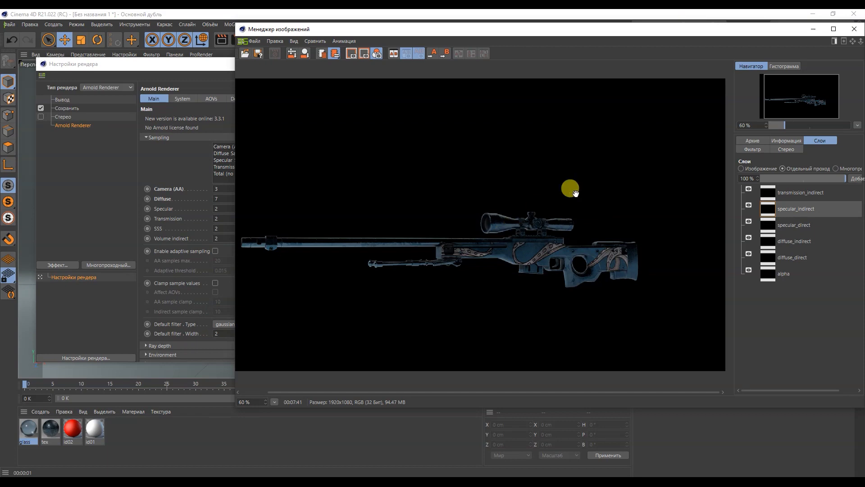
scroll(508, 245, "up", 5)
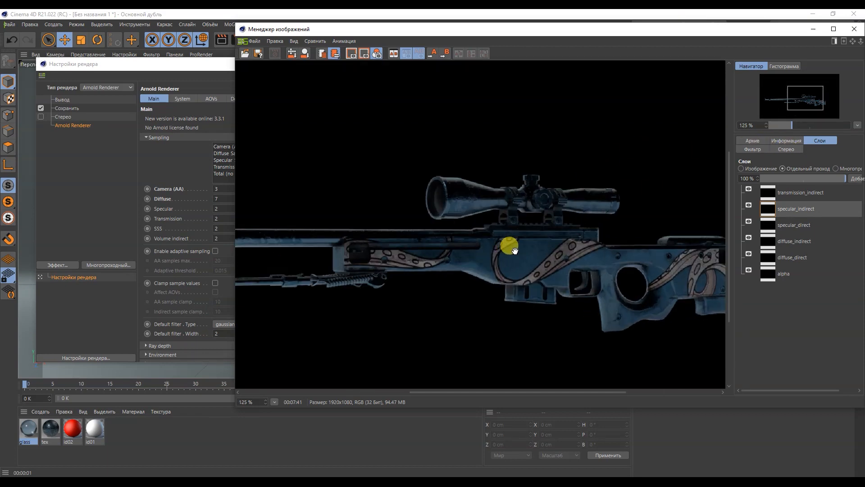
scroll(508, 245, "up", 2)
scroll(508, 245, "down", 2)
scroll(685, 353, "up", 3)
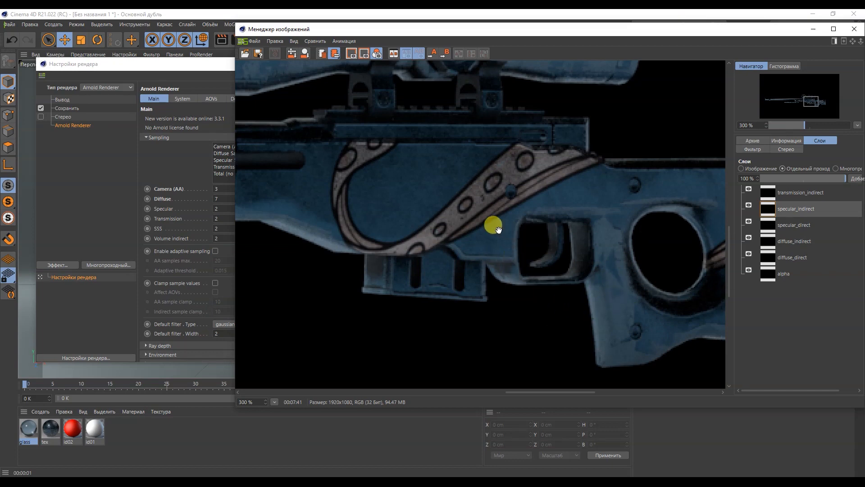
left_click(853, 29)
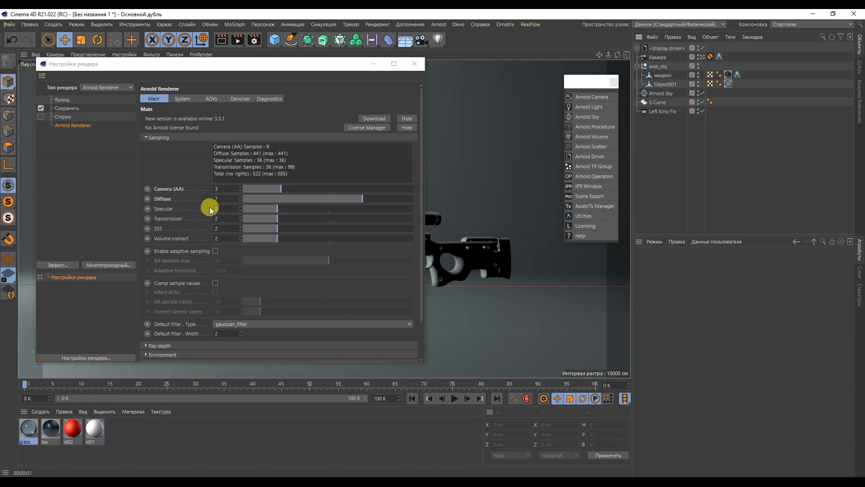
Set both the Specular and Diffuse samples to 5 and render the rifle scene again.
left_click(320, 209)
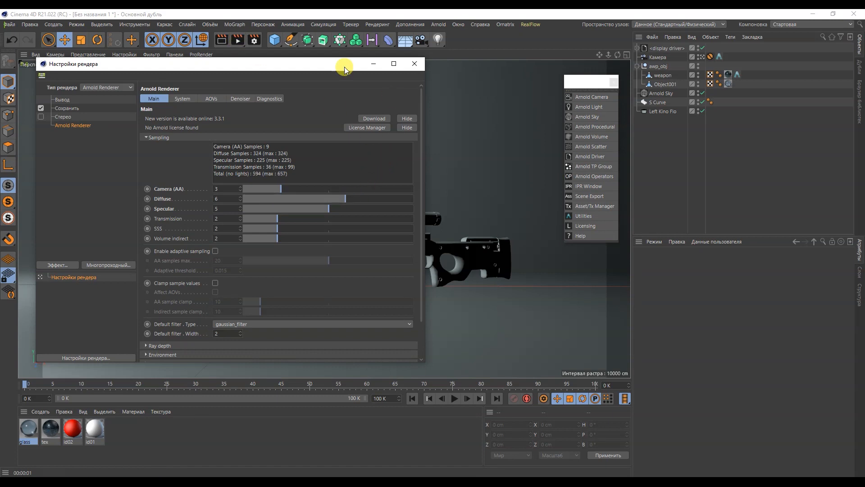
left_click(328, 199)
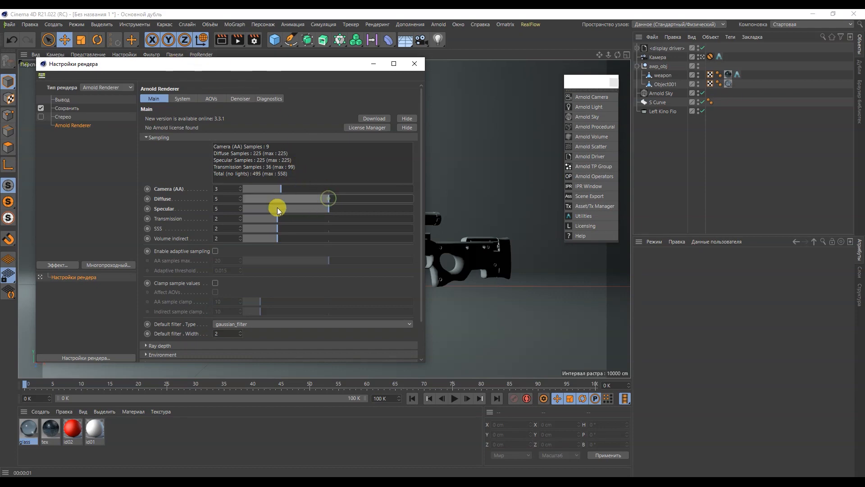
left_click(238, 43)
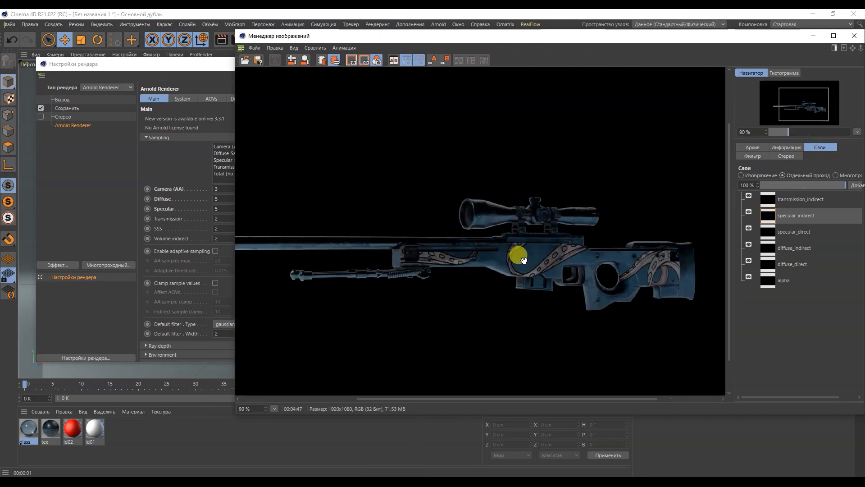
Compare the specular_indirect noise on the rifle's receiver between the last two renders in the history.
scroll(518, 253, "up", 5)
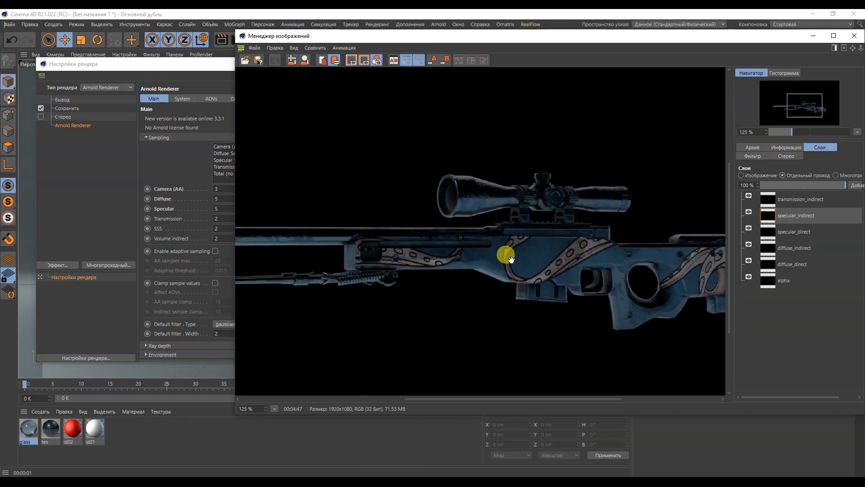
scroll(576, 268, "up", 2)
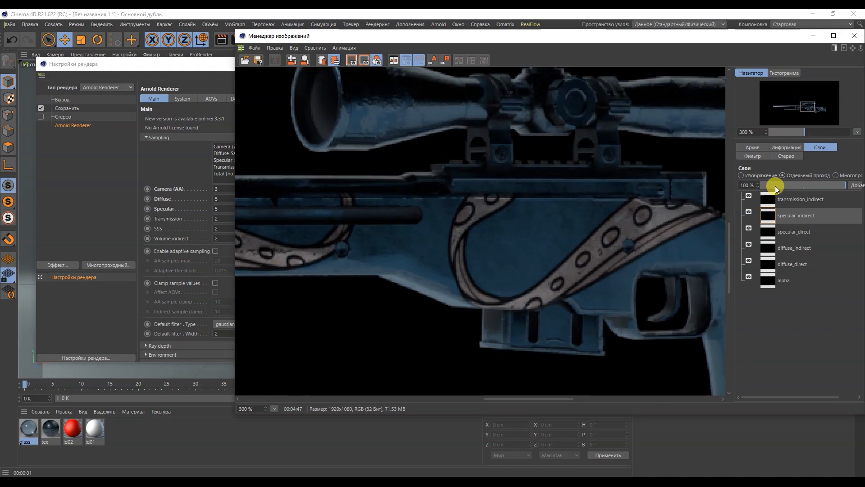
left_click(752, 148)
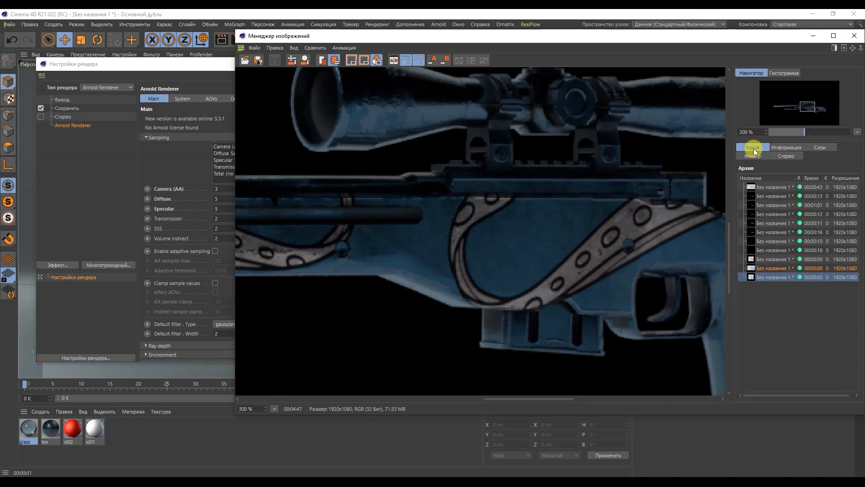
left_click(775, 269)
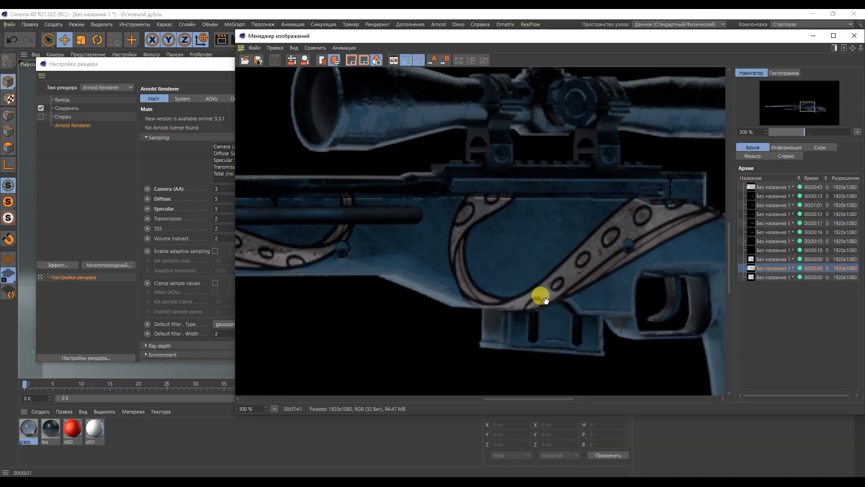
left_click(774, 277)
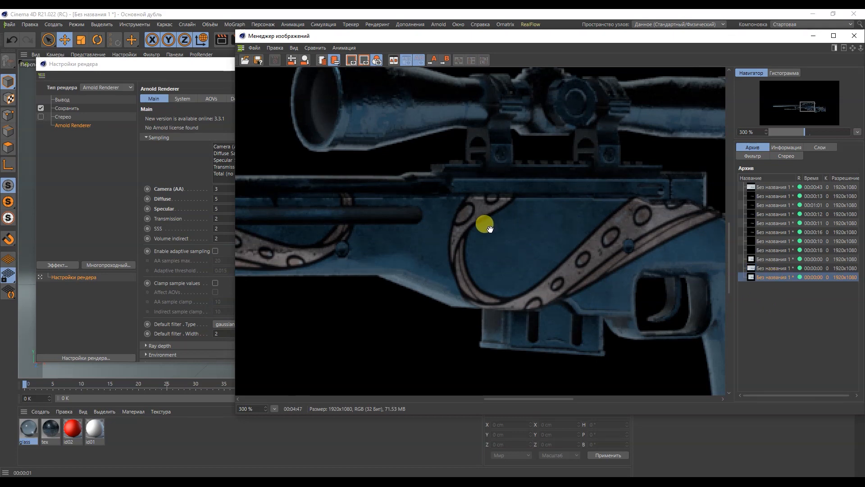
scroll(424, 253, "down", 1)
scroll(426, 250, "down", 5)
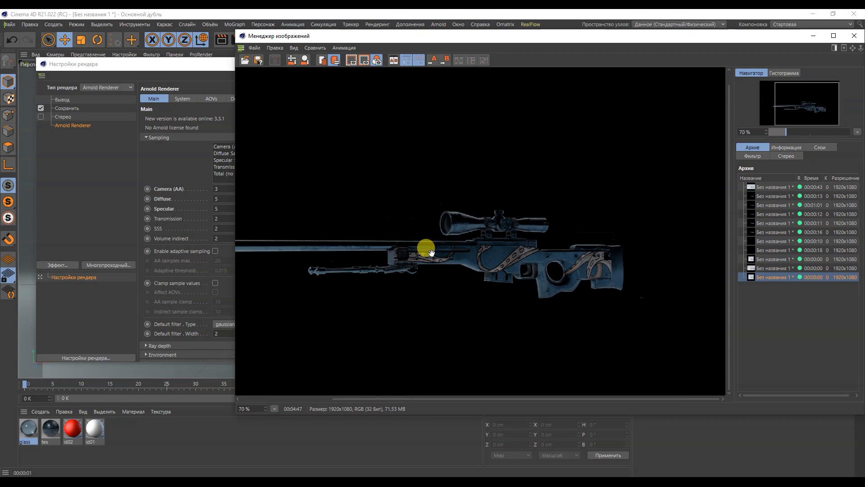
scroll(420, 253, "up", 1)
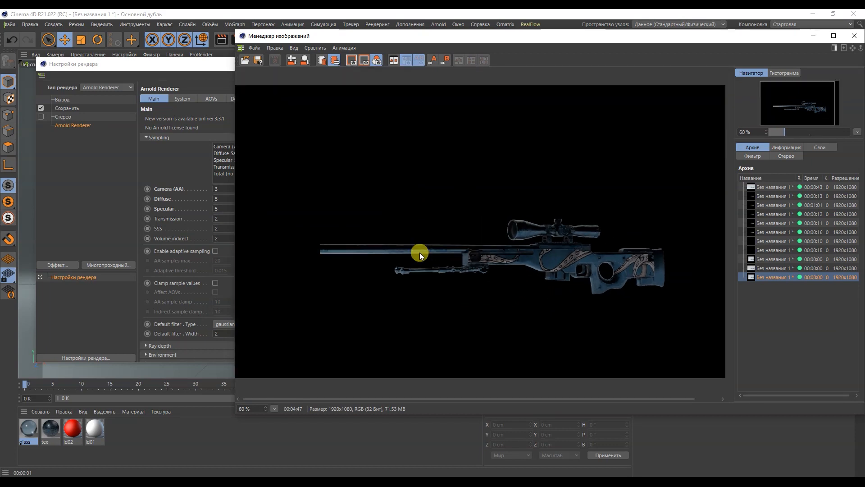
Display the transmission_indirect pass of the latest render and close the picture viewer.
left_click(809, 148)
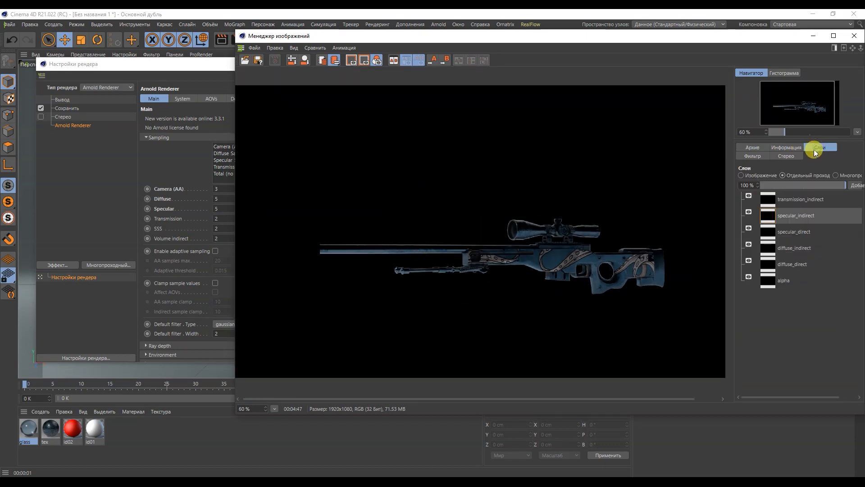
left_click(824, 201)
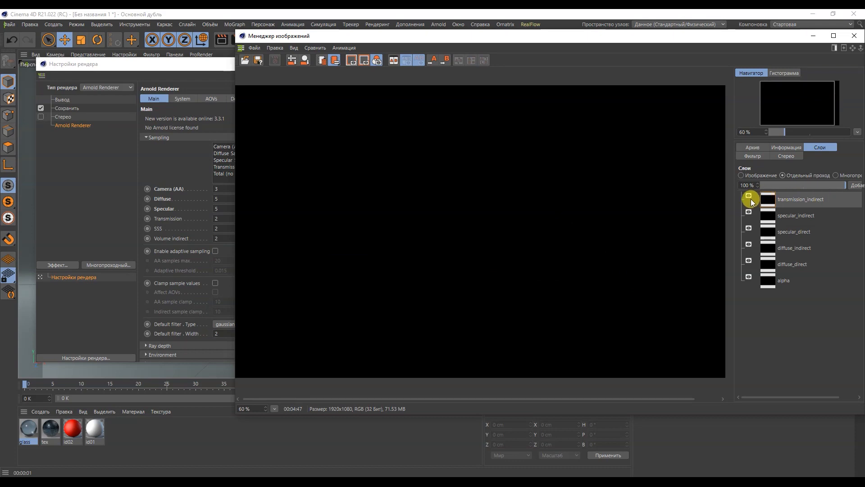
left_click(854, 35)
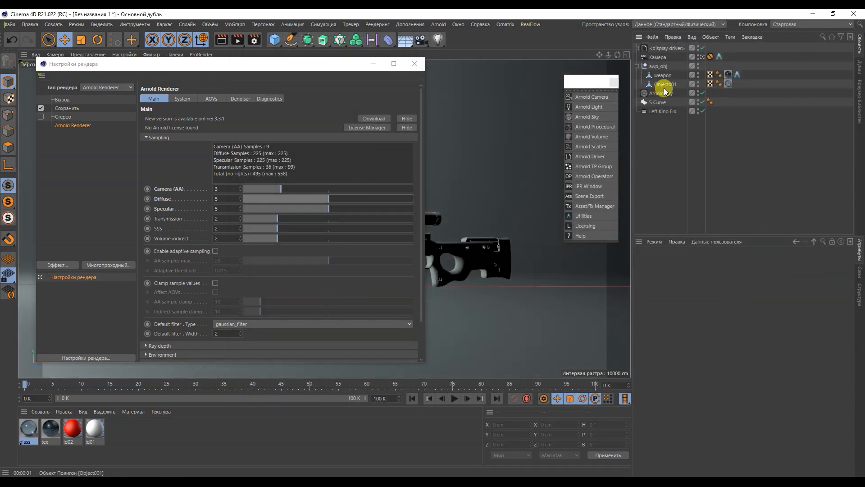
Hide the weapon mesh and frame the scope's remaining glass lens up close in the editor camera view.
left_click(698, 74)
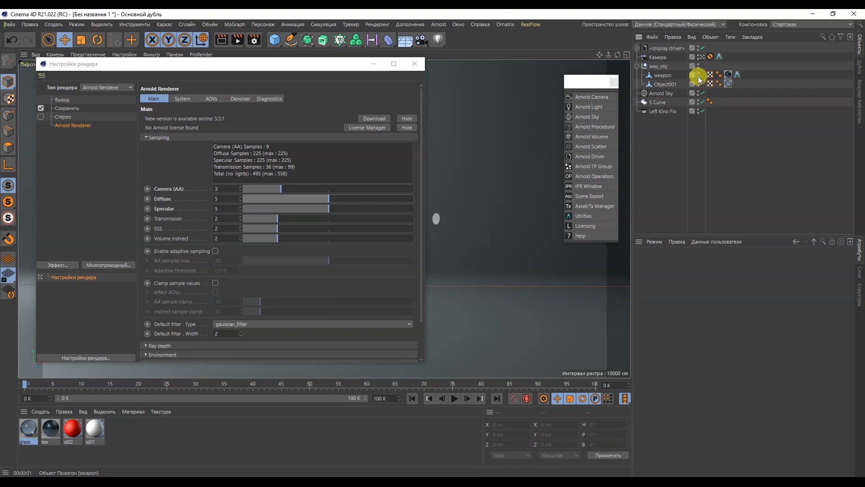
left_click_drag(318, 66, 702, 146)
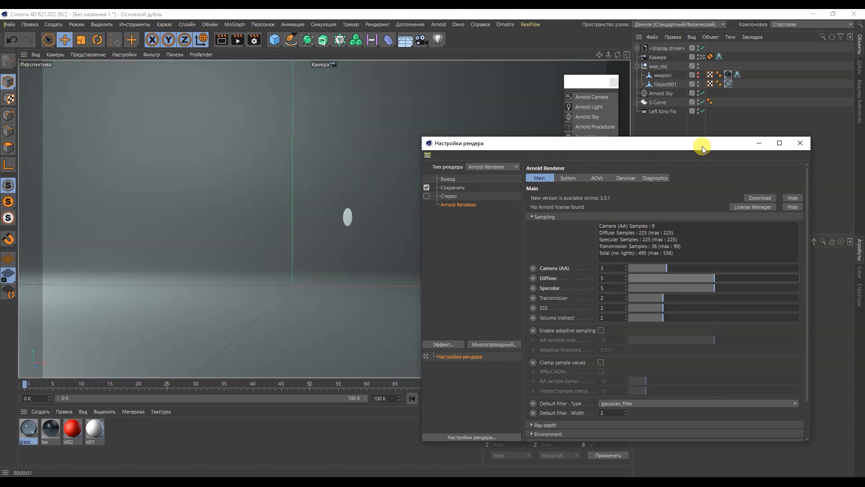
left_click(703, 57)
scroll(340, 238, "up", 10)
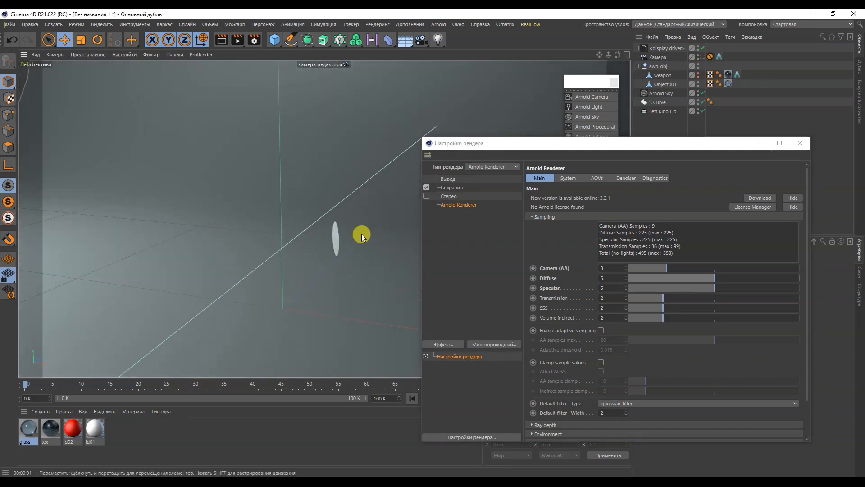
left_click_drag(384, 238, 322, 246, "alt")
right_click_drag(320, 245, 312, 227, "alt")
left_click_drag(311, 226, 289, 244, "alt")
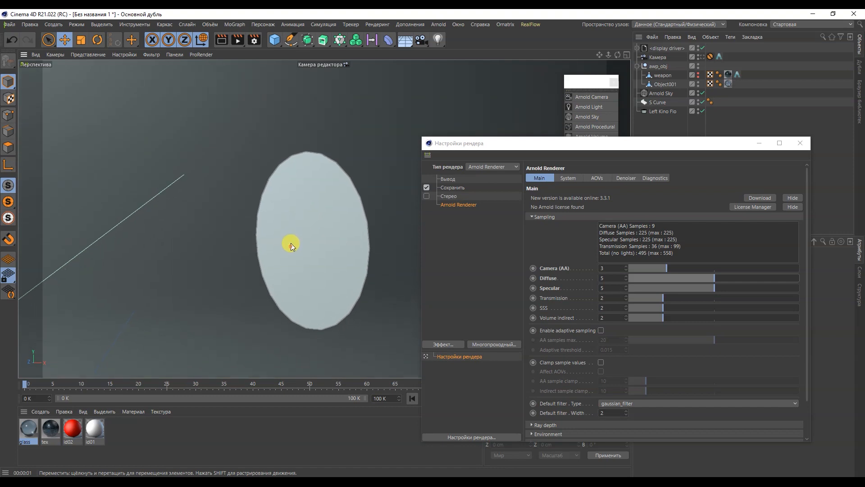
right_click_drag(290, 243, 296, 232, "alt")
left_click_drag(296, 232, 302, 243, "alt")
right_click_drag(302, 243, 303, 237, "alt")
left_click_drag(595, 144, 585, 108)
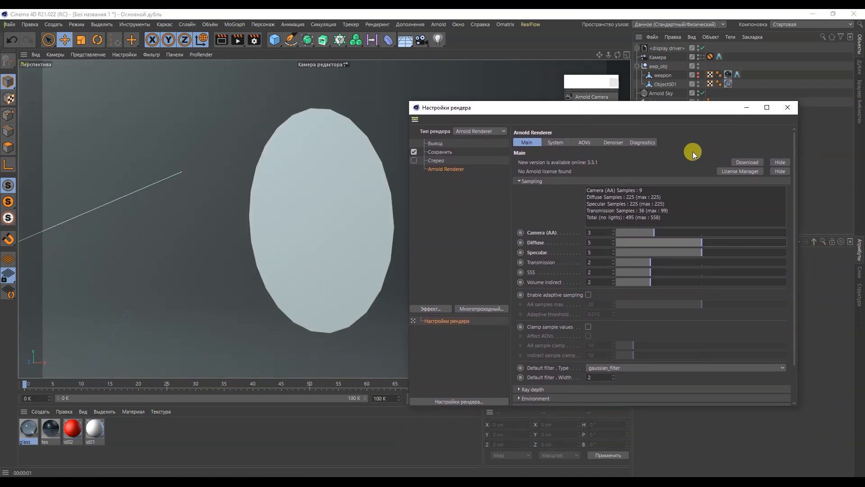
Render the lens close-up to the picture viewer and stop the render once most of the lens is calculated.
left_click(240, 42)
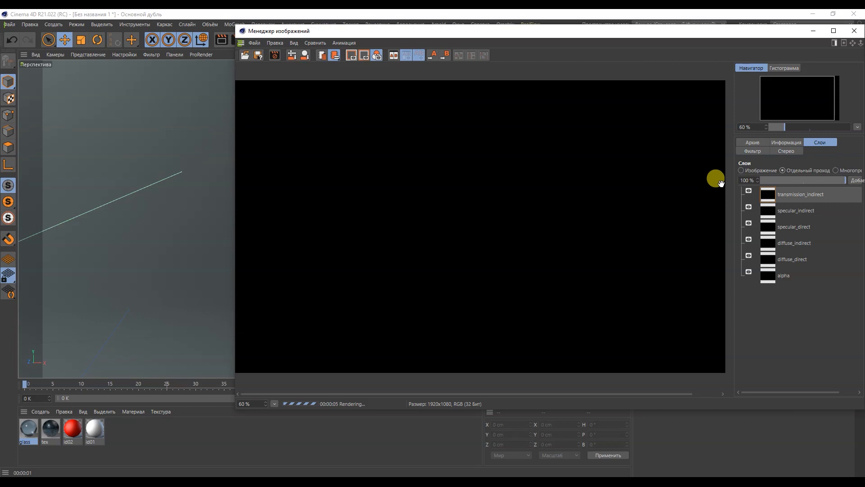
scroll(478, 216, "down", 2)
scroll(478, 217, "up", 1)
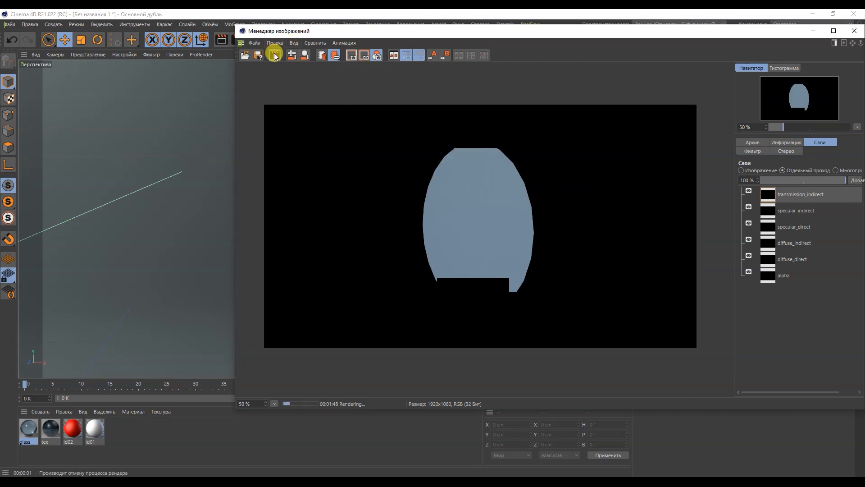
left_click(274, 53)
left_click(459, 279)
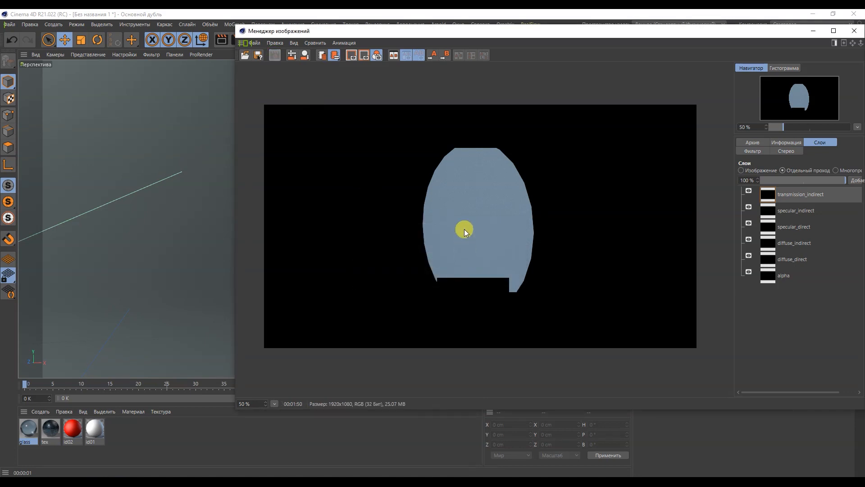
Examine the noise on the lens in the transmission_indirect pass and close the picture viewer.
scroll(464, 229, "up", 5)
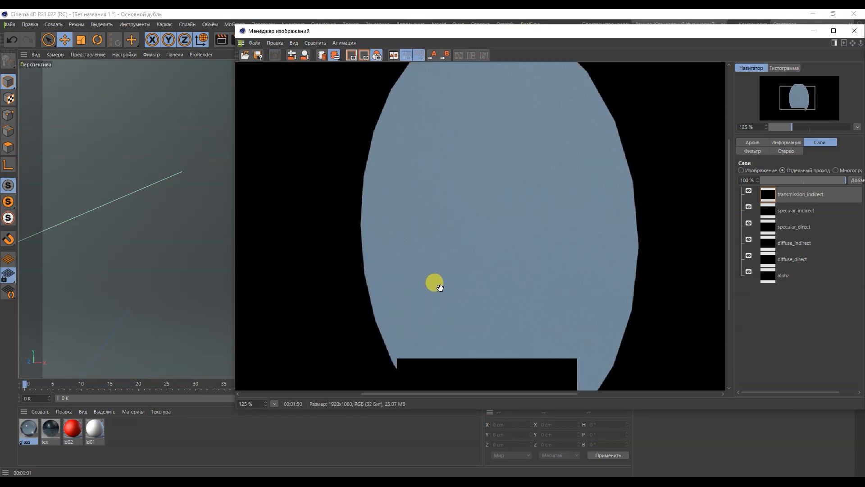
scroll(548, 222, "down", 4)
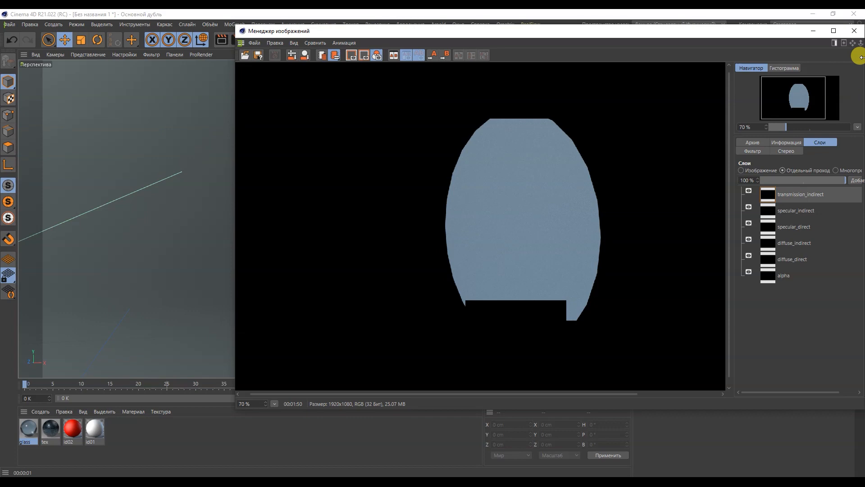
left_click(853, 31)
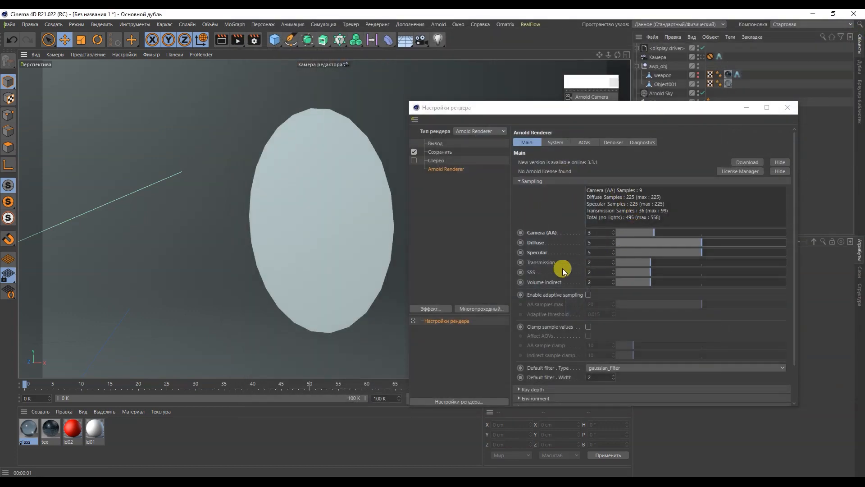
Render the lens close-up with 4 Transmission samples and stop the render once the whole lens is calculated.
left_click(613, 260)
left_click(613, 260)
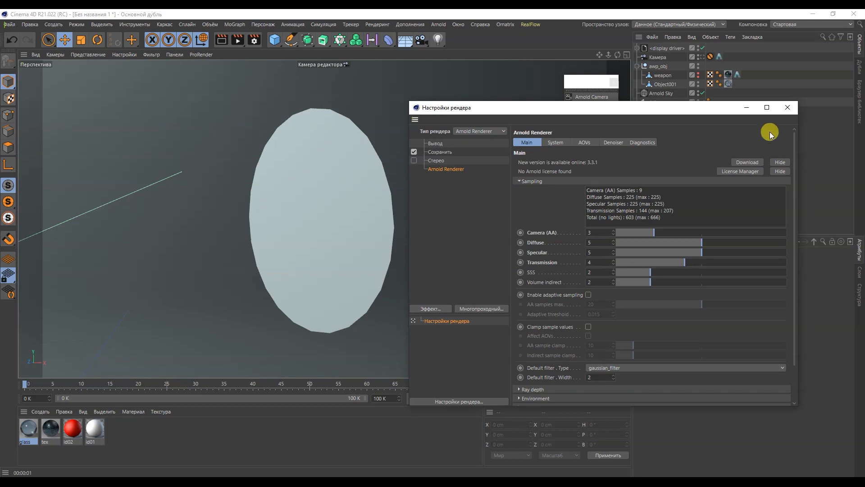
left_click(787, 107)
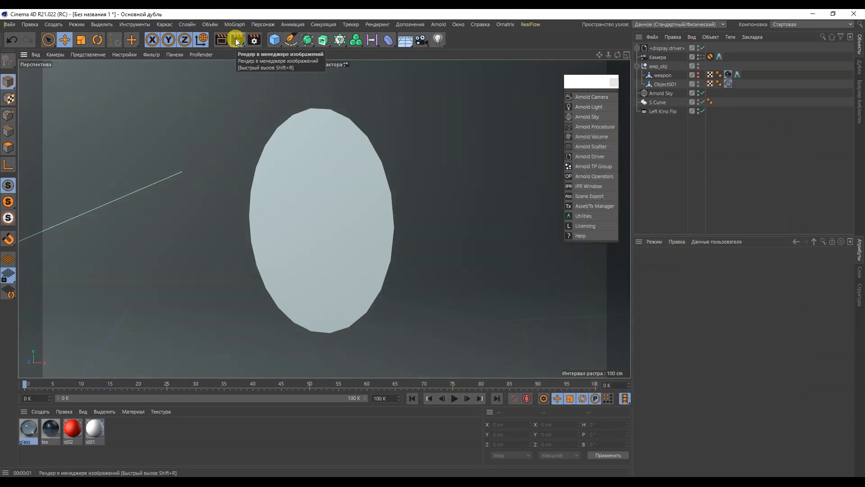
left_click(236, 41)
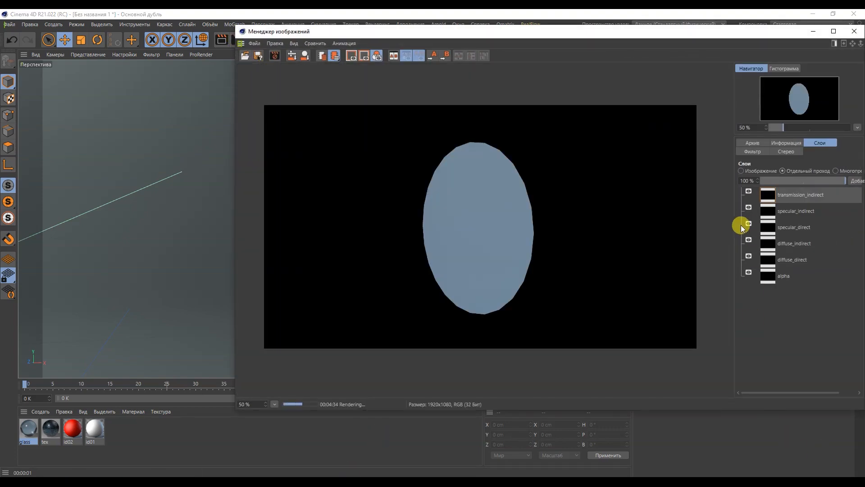
left_click(272, 55)
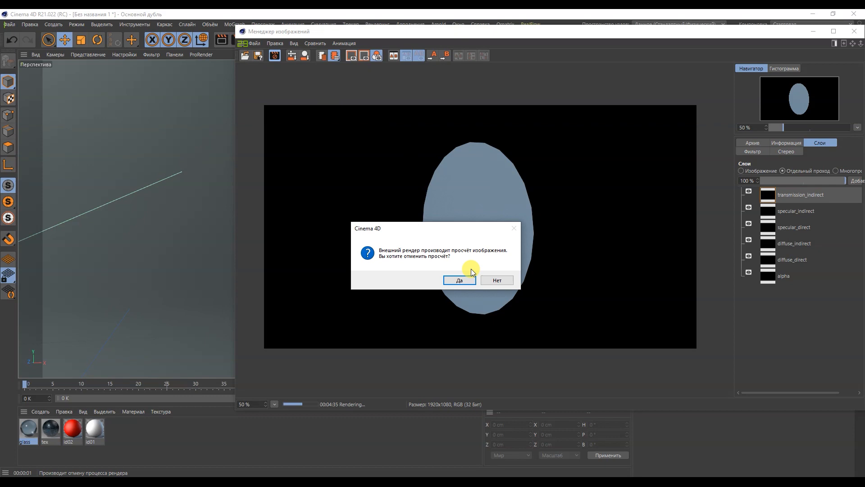
left_click(469, 282)
Compare the transmission_indirect noise on the lens between the last two renders in the history and close the picture viewer.
left_click(755, 142)
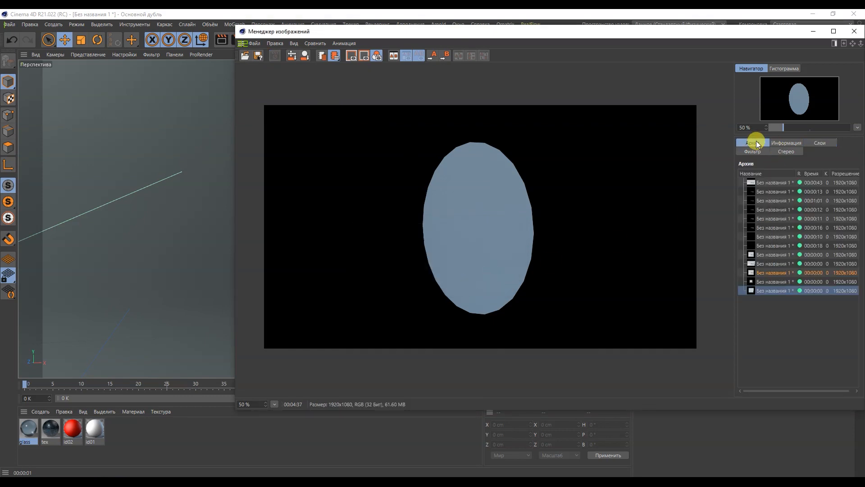
left_click(783, 280)
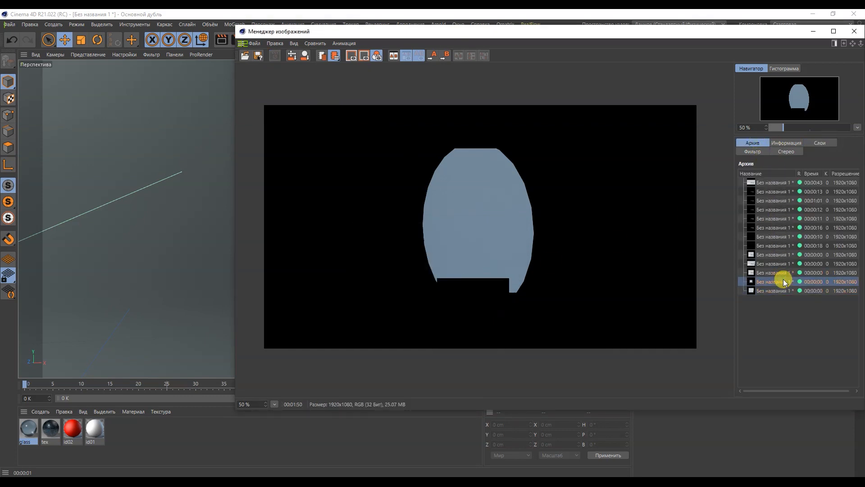
scroll(480, 182, "up", 2)
scroll(473, 184, "up", 2)
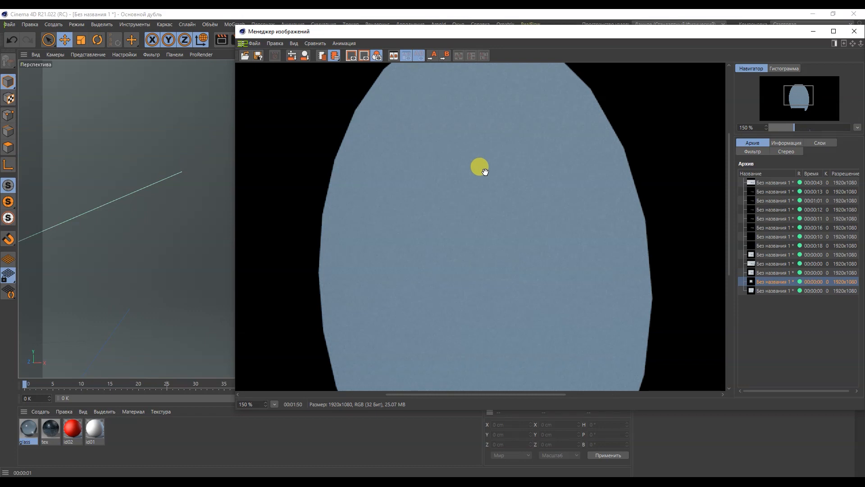
left_click(761, 290)
left_click(762, 283)
left_click(763, 290)
scroll(516, 231, "down", 1)
scroll(521, 235, "down", 1)
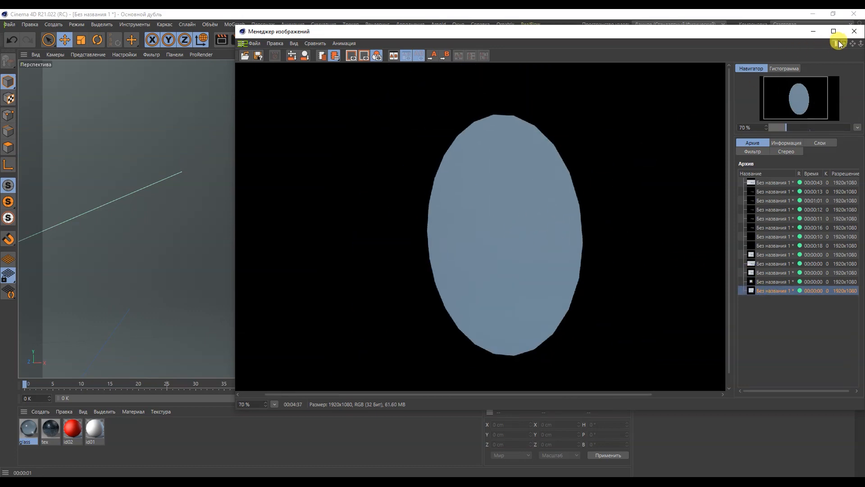
left_click(854, 32)
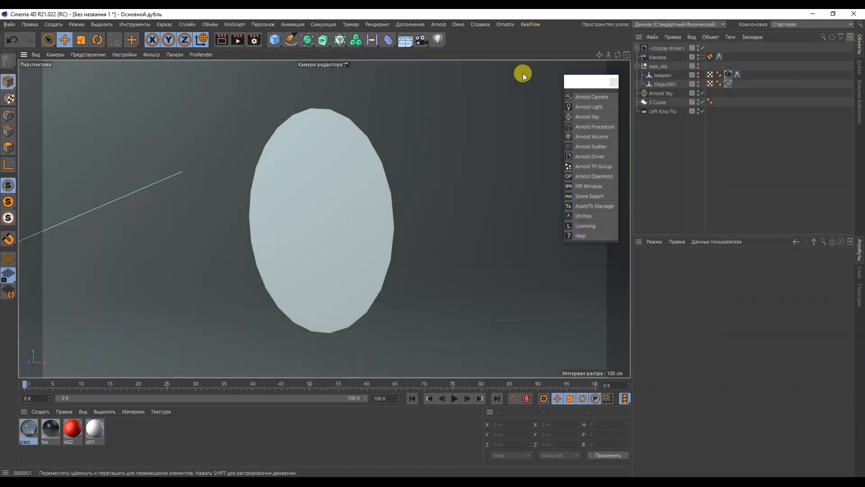
Unhide the weapon mesh, return to the scene camera view and render the full rifle scene.
left_click(699, 73)
left_click(698, 76)
left_click(703, 57)
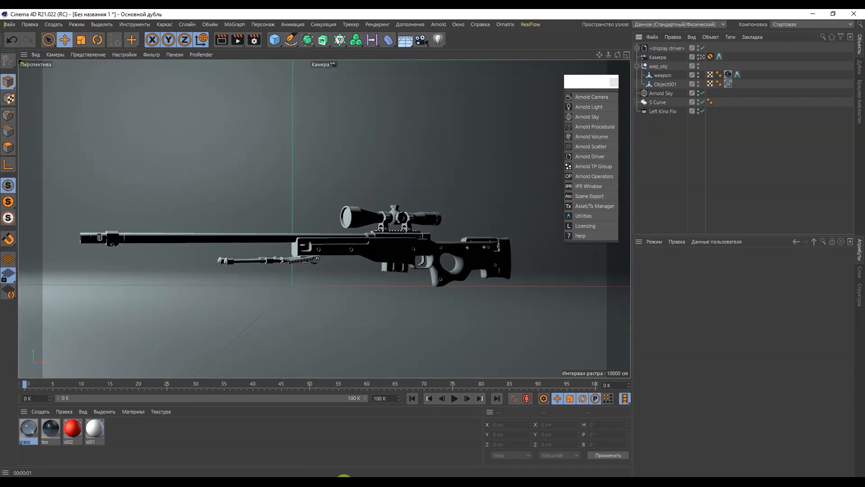
left_click(239, 39)
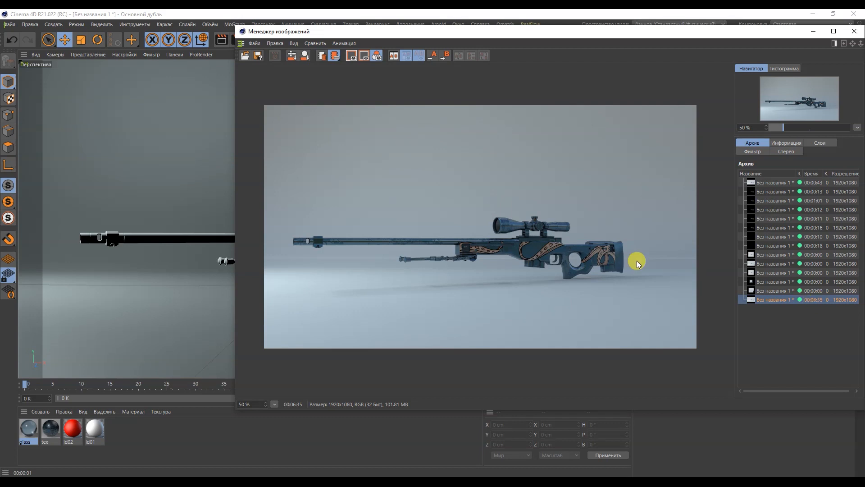
Compare the noise on the rifle and backdrop between the first and latest renders in the history and close the picture viewer.
scroll(487, 226, "up", 3)
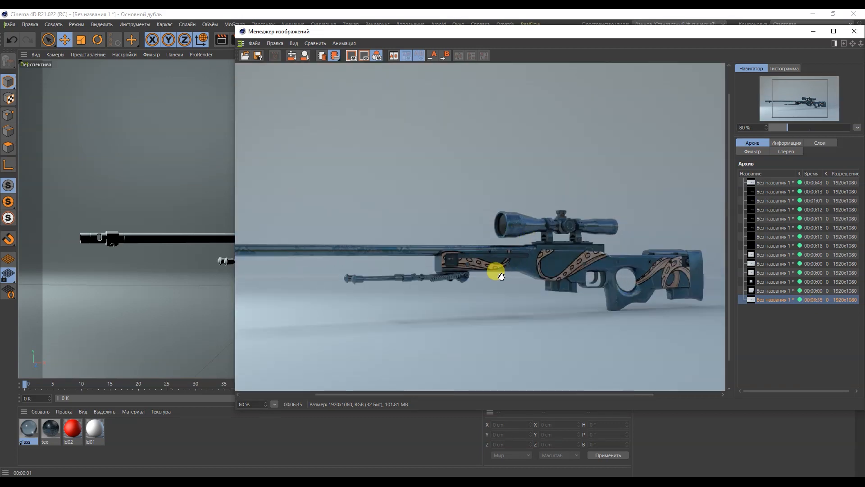
left_click(771, 182)
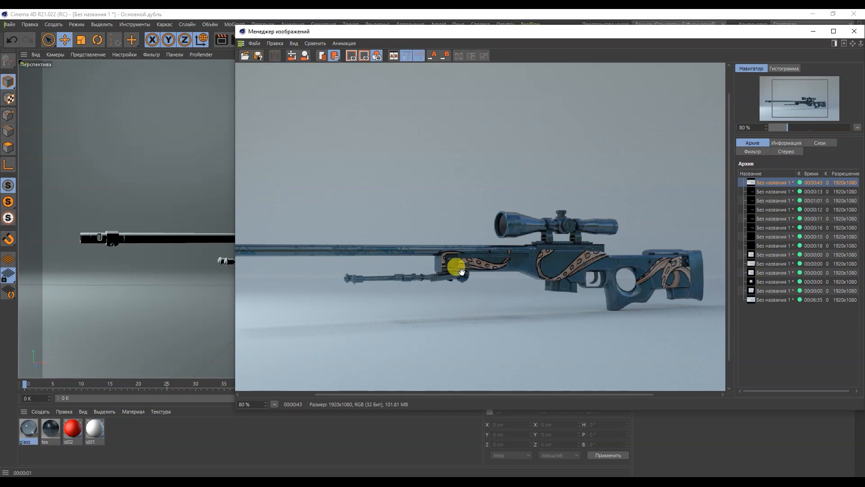
scroll(441, 257, "up", 5)
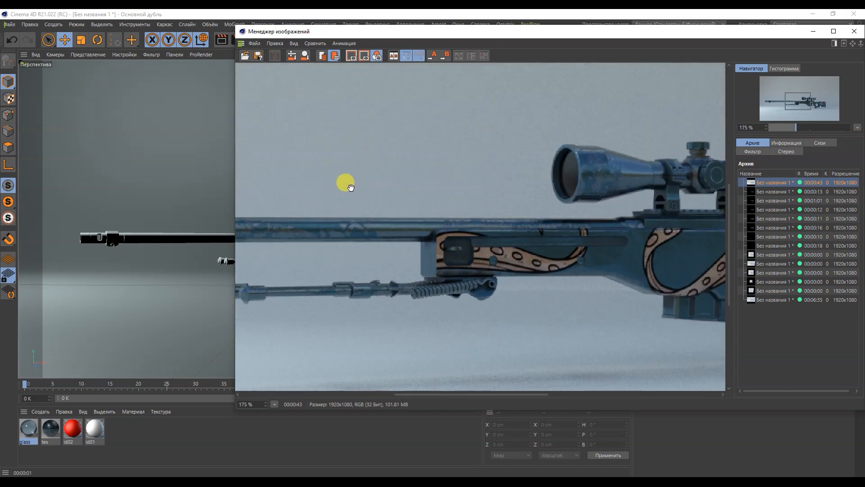
left_click(766, 299)
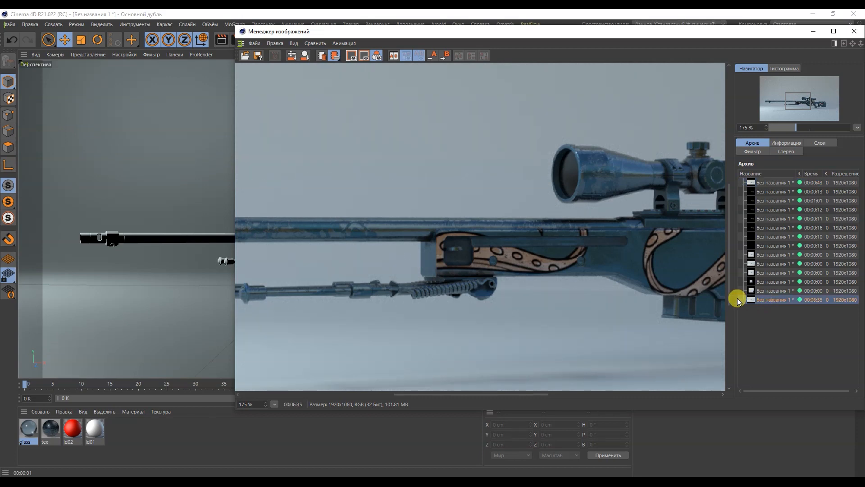
scroll(461, 243, "down", 2)
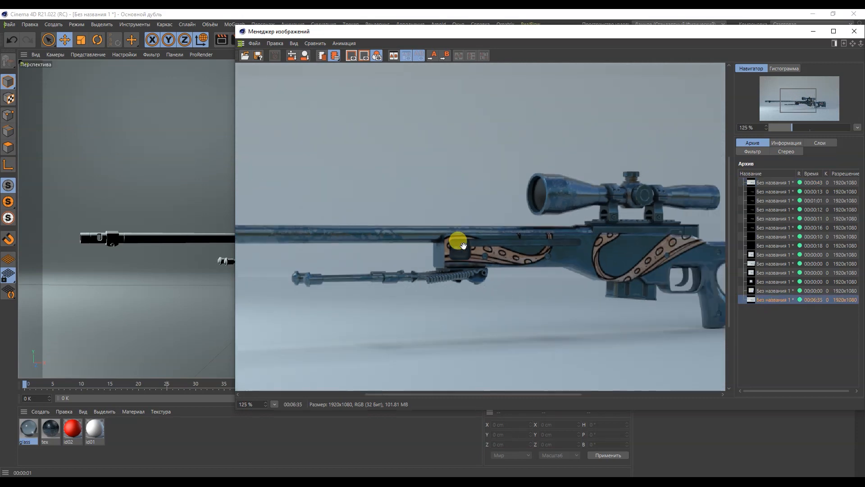
scroll(463, 245, "down", 1)
left_click(786, 182)
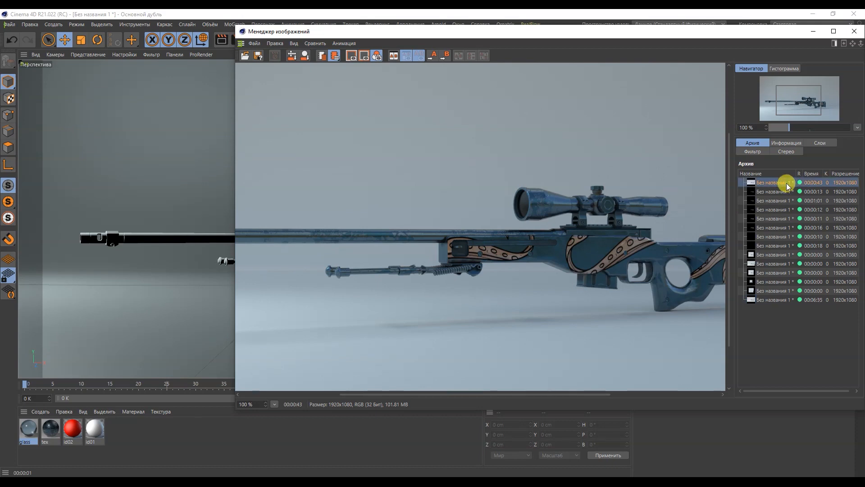
left_click(780, 298)
scroll(586, 268, "down", 2)
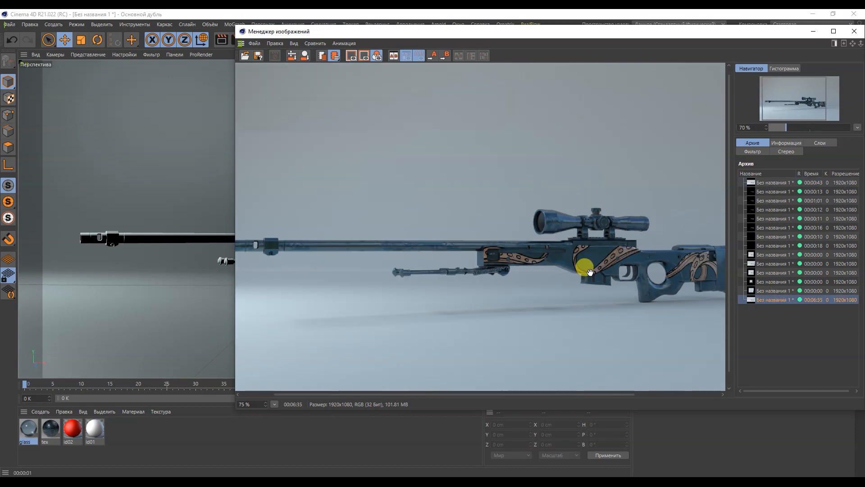
scroll(588, 271, "down", 1)
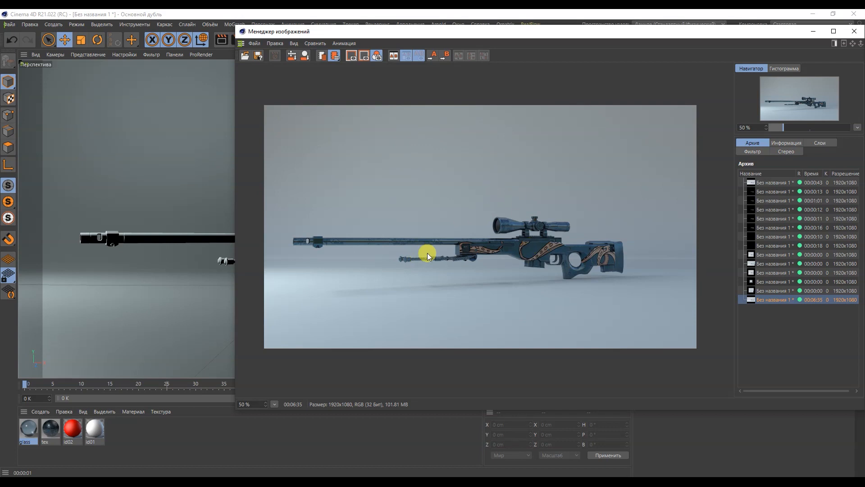
left_click_drag(637, 27, 542, 29)
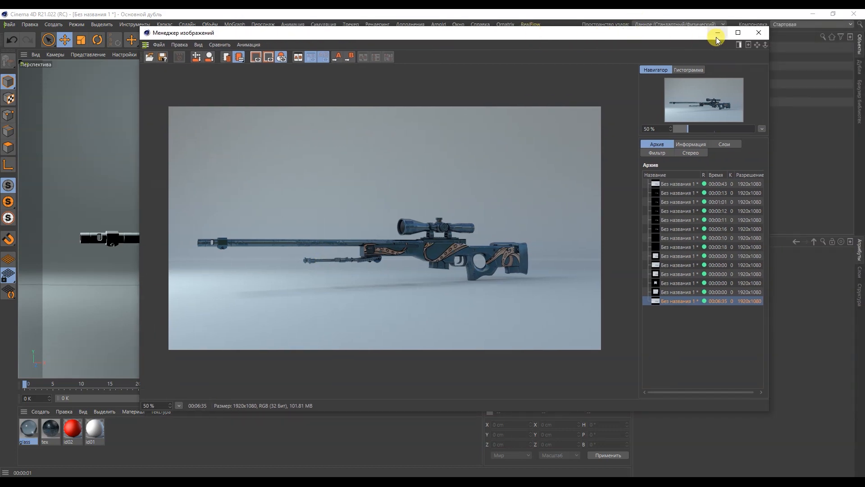
left_click(761, 32)
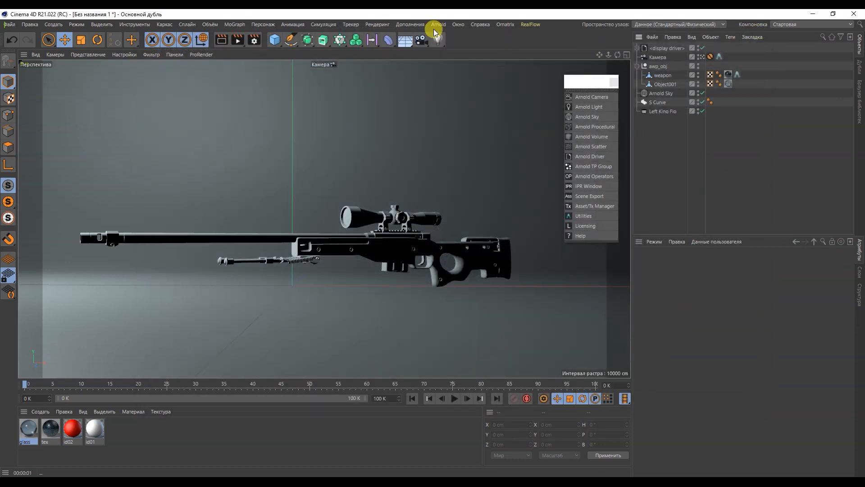
Set the Arnold render device to GPU in the system section of the render settings.
left_click(258, 41)
left_click_drag(344, 32, 253, 37)
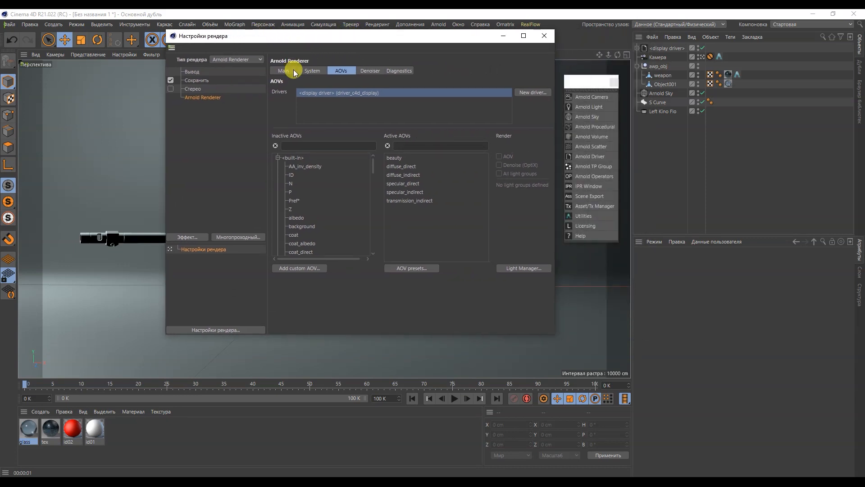
left_click(302, 71)
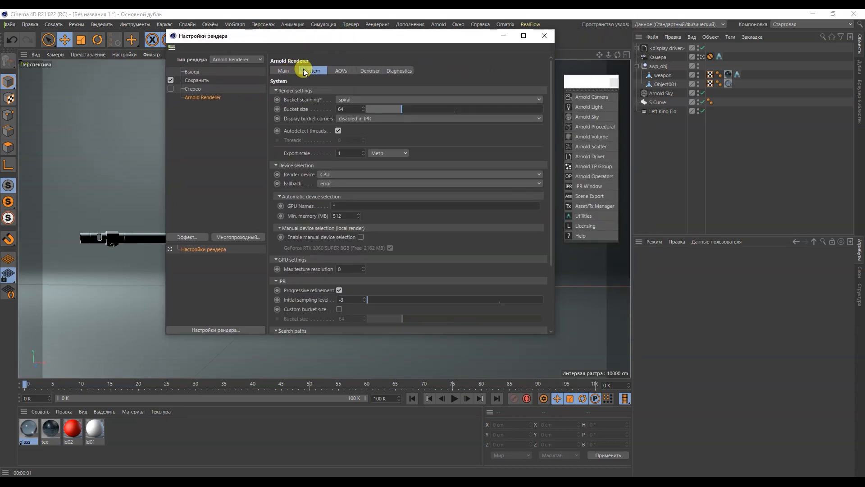
left_click(319, 173)
left_click(325, 178)
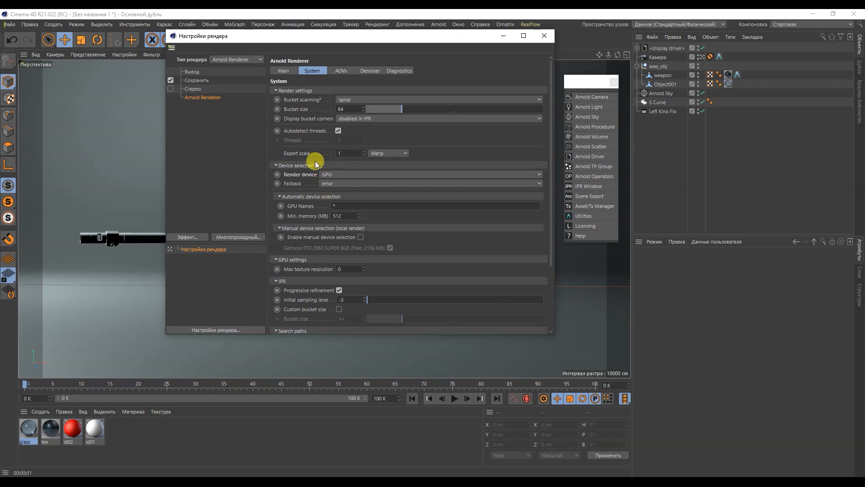
Review the Arnold sampling settings for GPU rendering and the Arnold Sky light's parameters, and close the render settings.
left_click(289, 72)
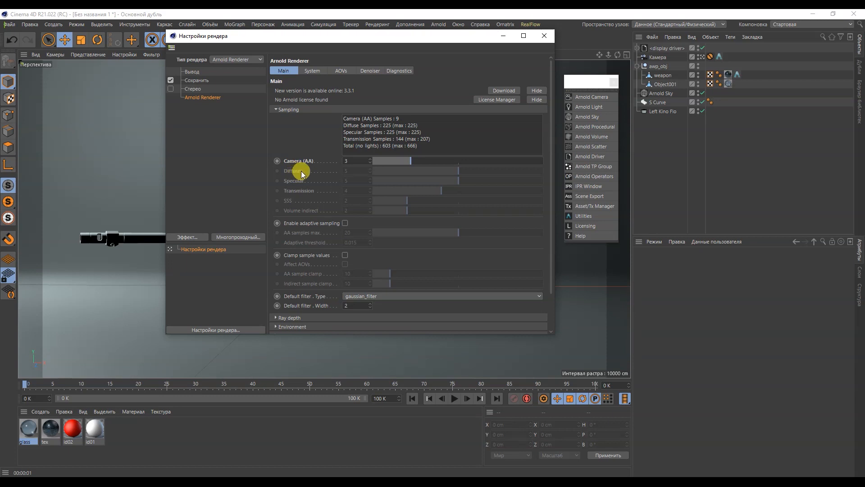
left_click(661, 93)
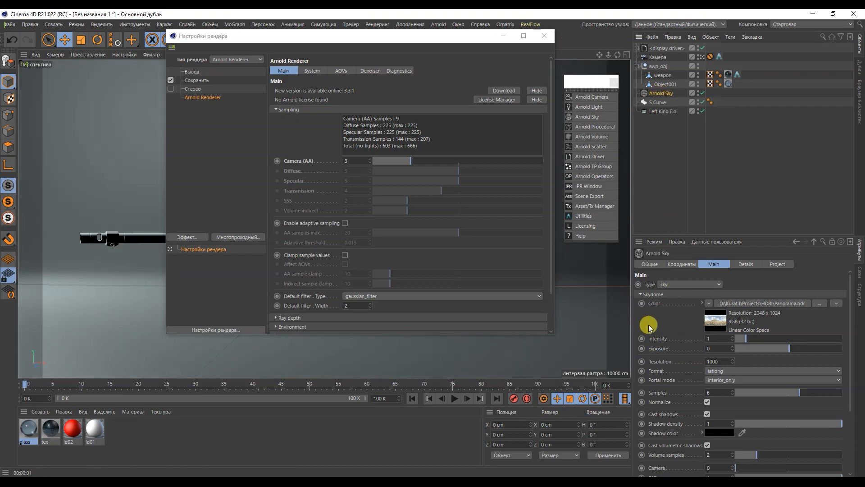
left_click(545, 37)
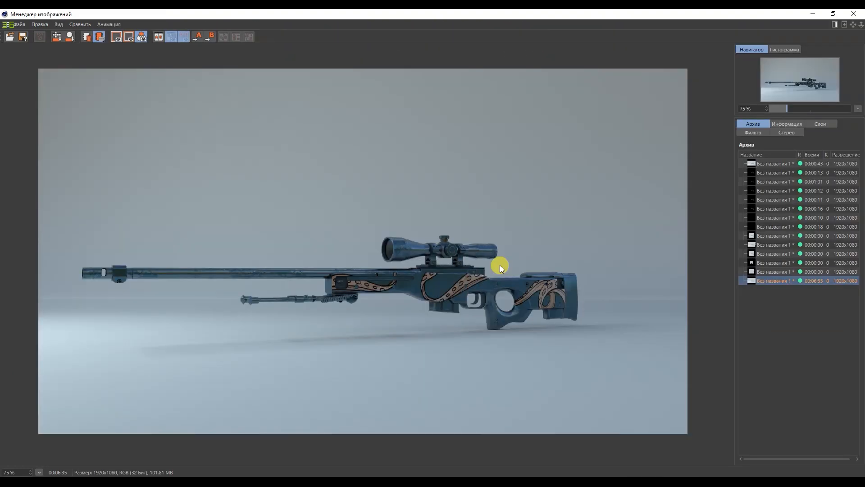